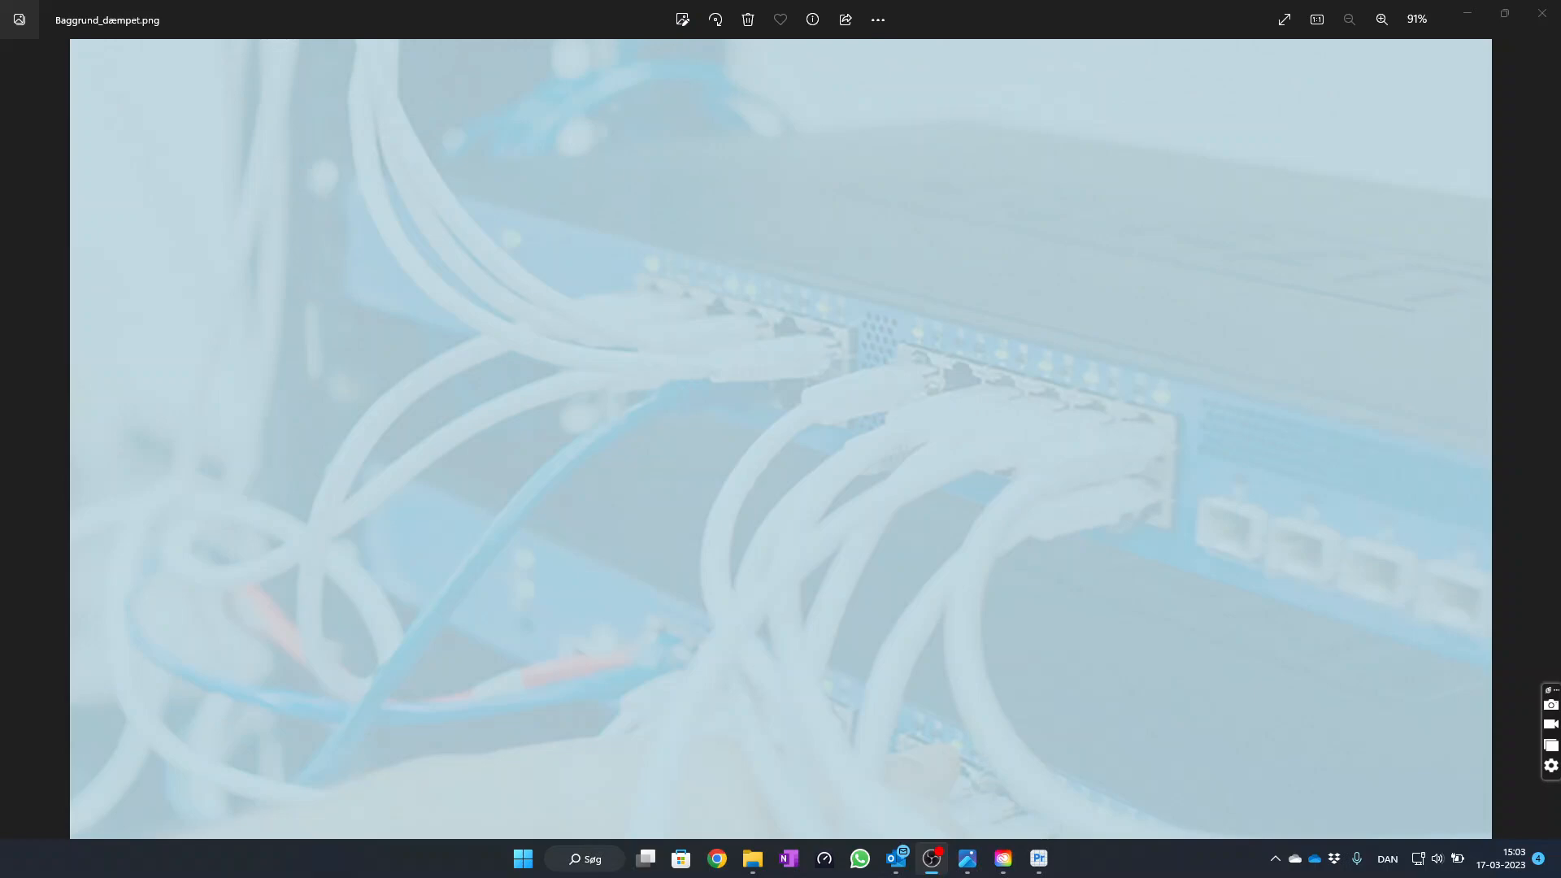
# Switch to Premiere Pro (Beta) and create a new project named test8
pyautogui.click(1004, 868)
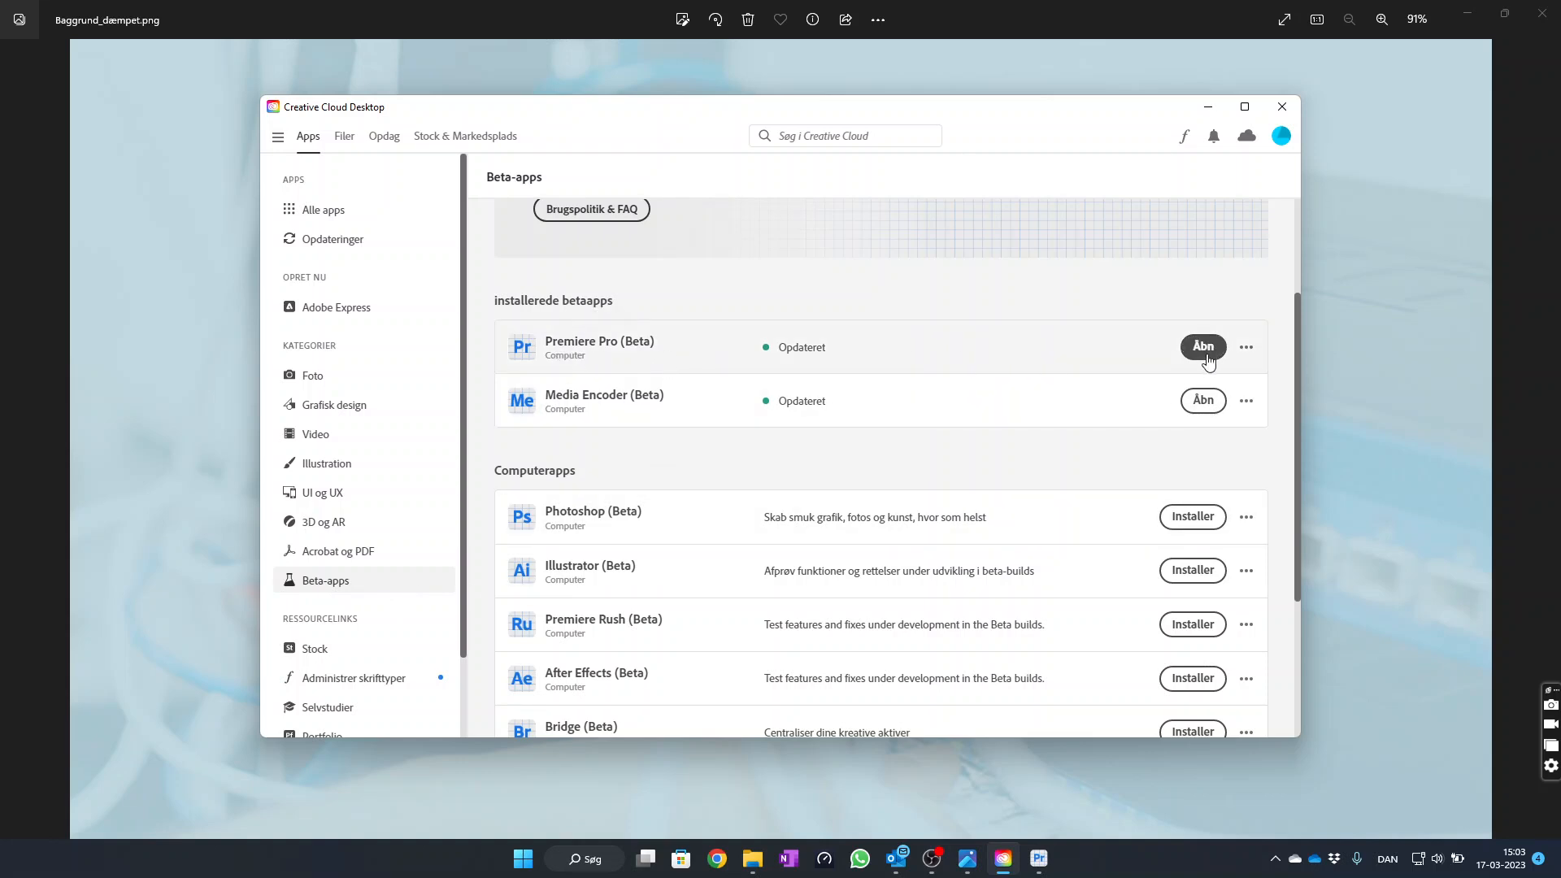
pyautogui.click(1037, 874)
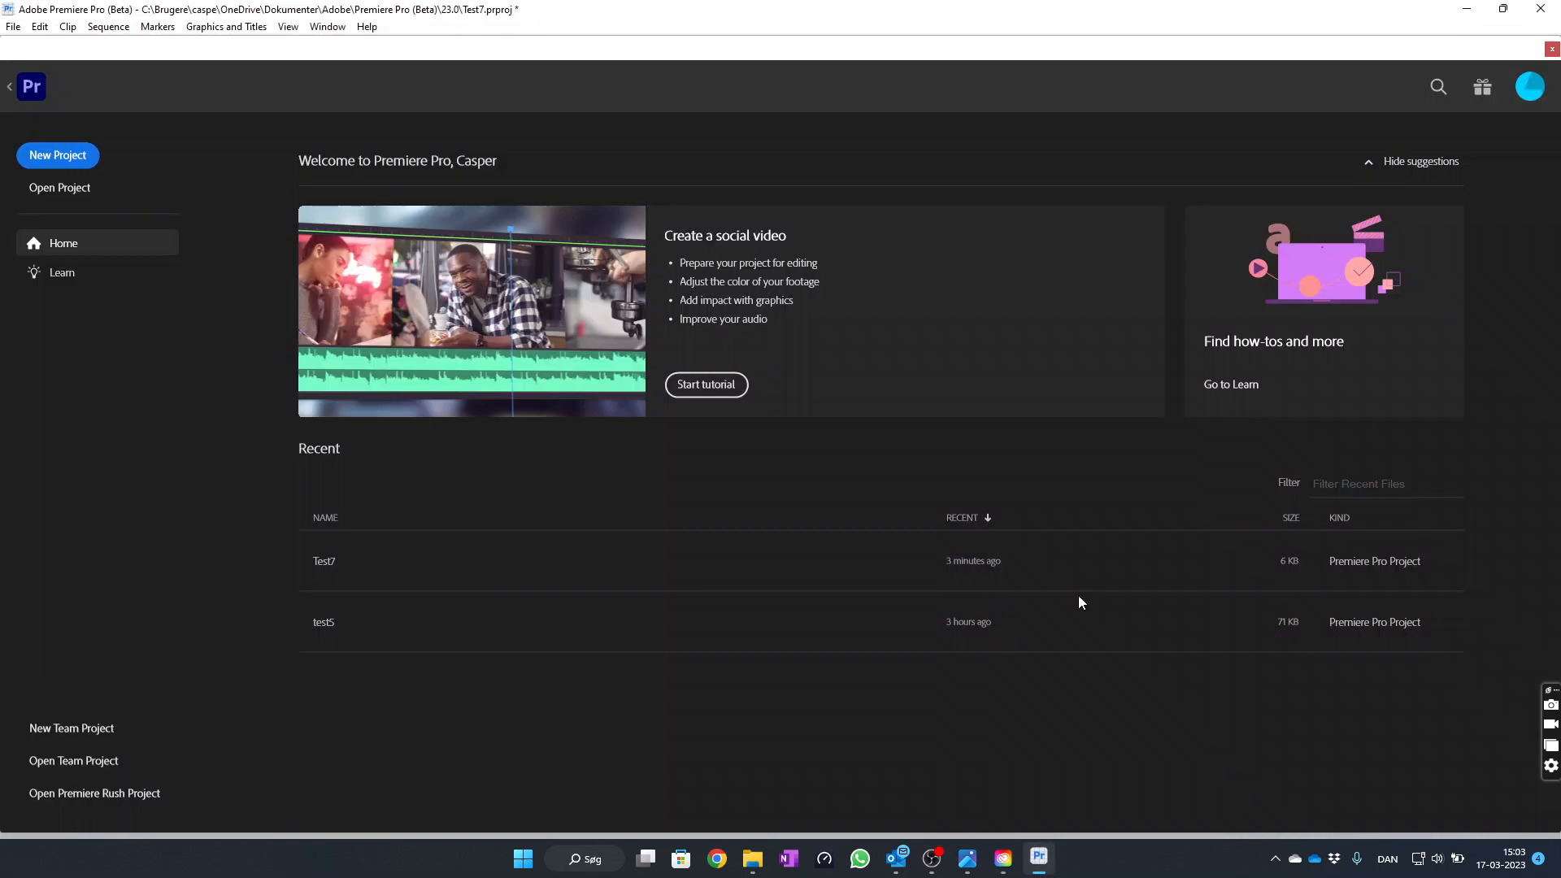
pyautogui.click(58, 157)
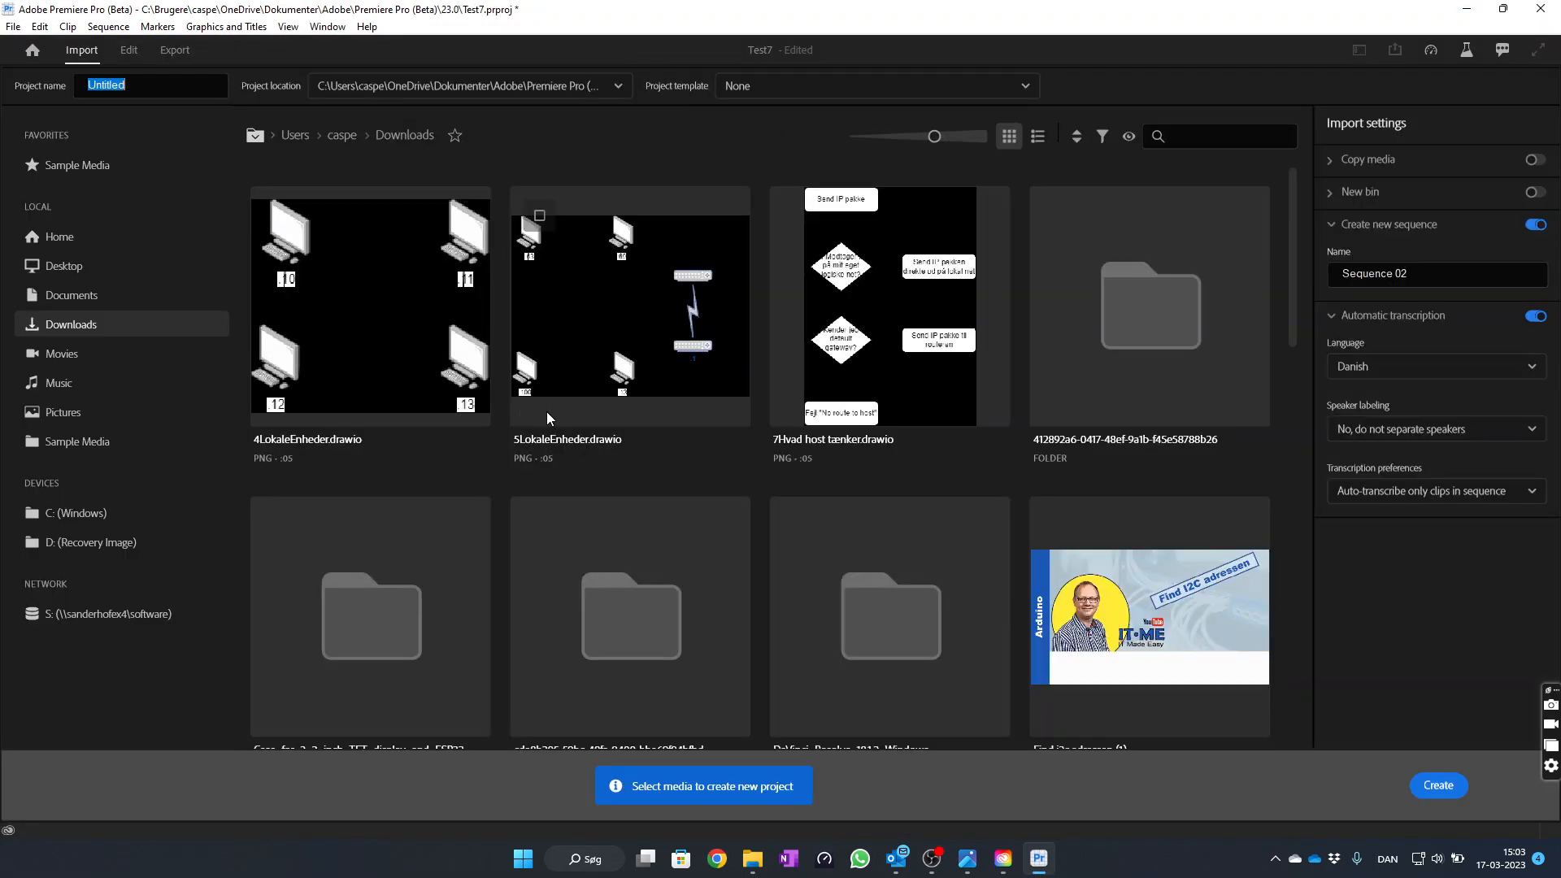
pyautogui.write('test8')
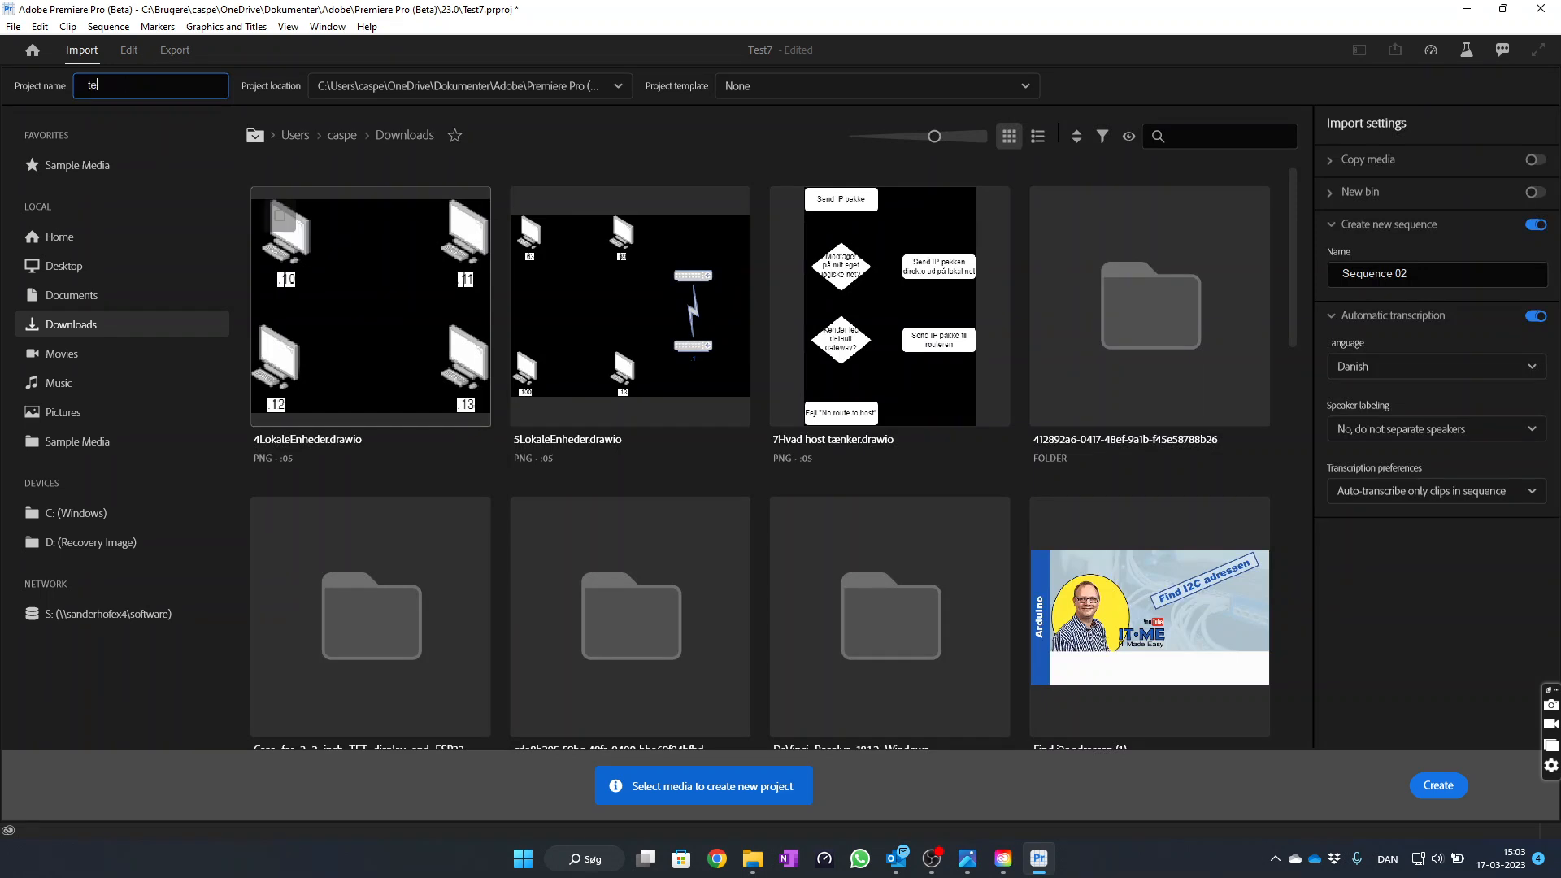
pyautogui.click(1437, 787)
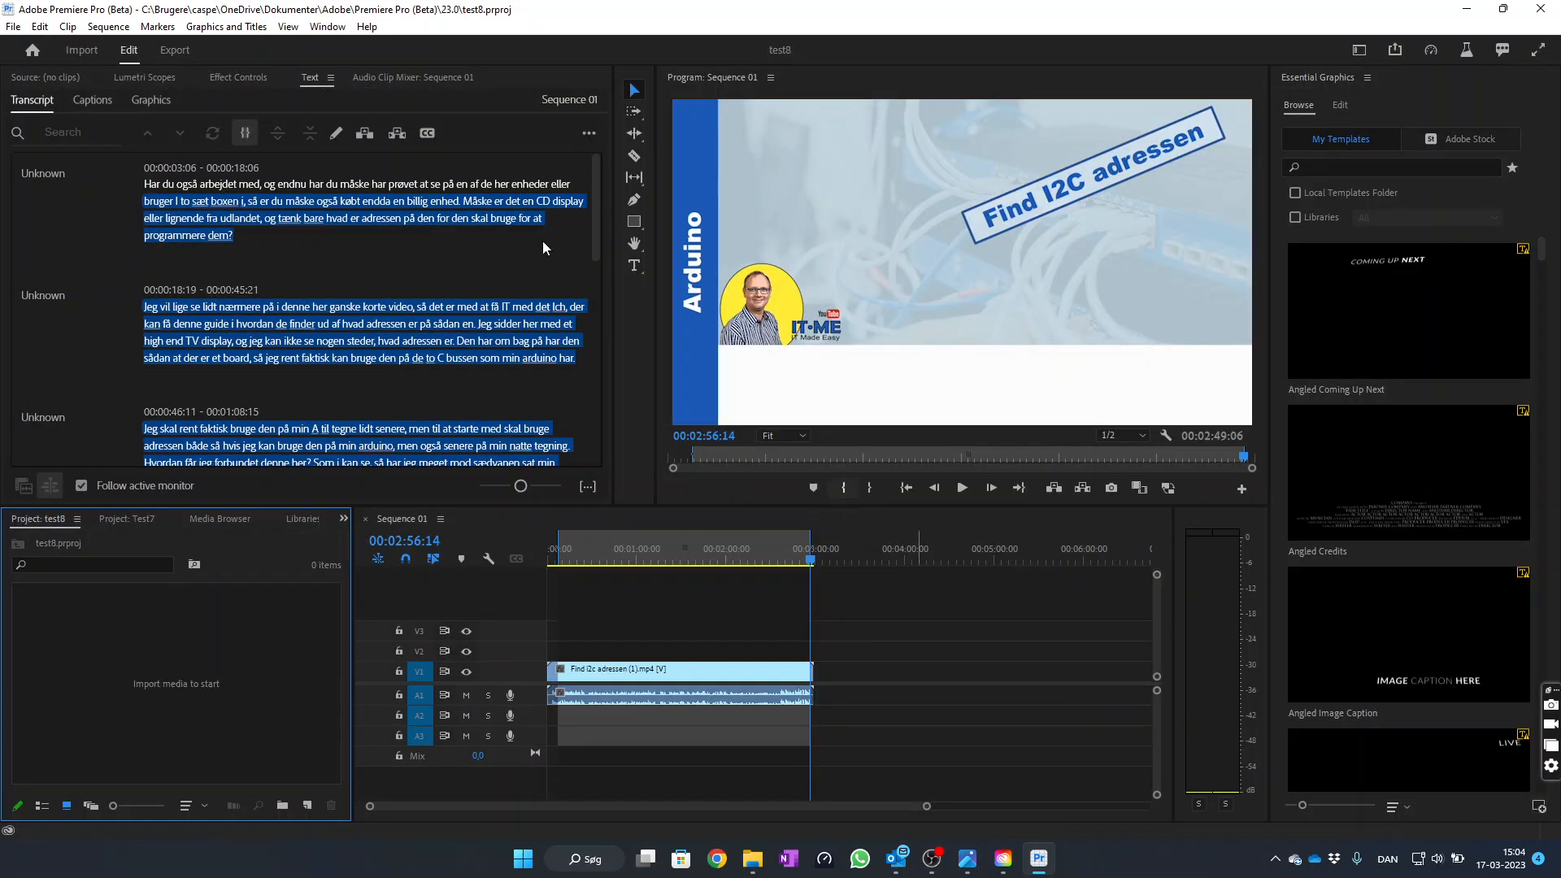
pyautogui.click(328, 26)
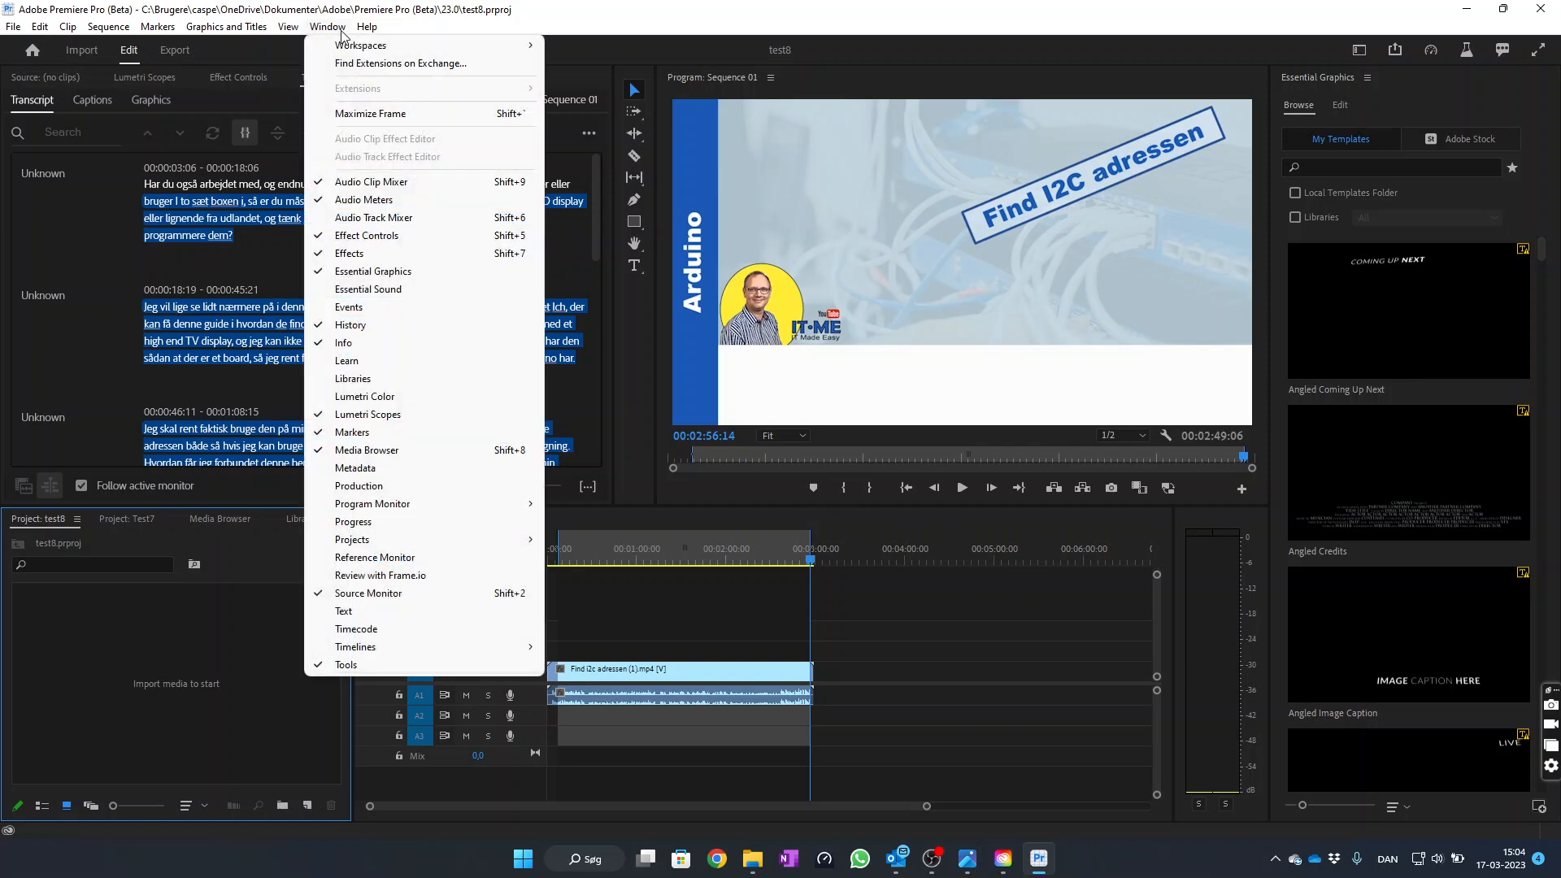
pyautogui.moveTo(345, 50)
pyautogui.moveTo(291, 26)
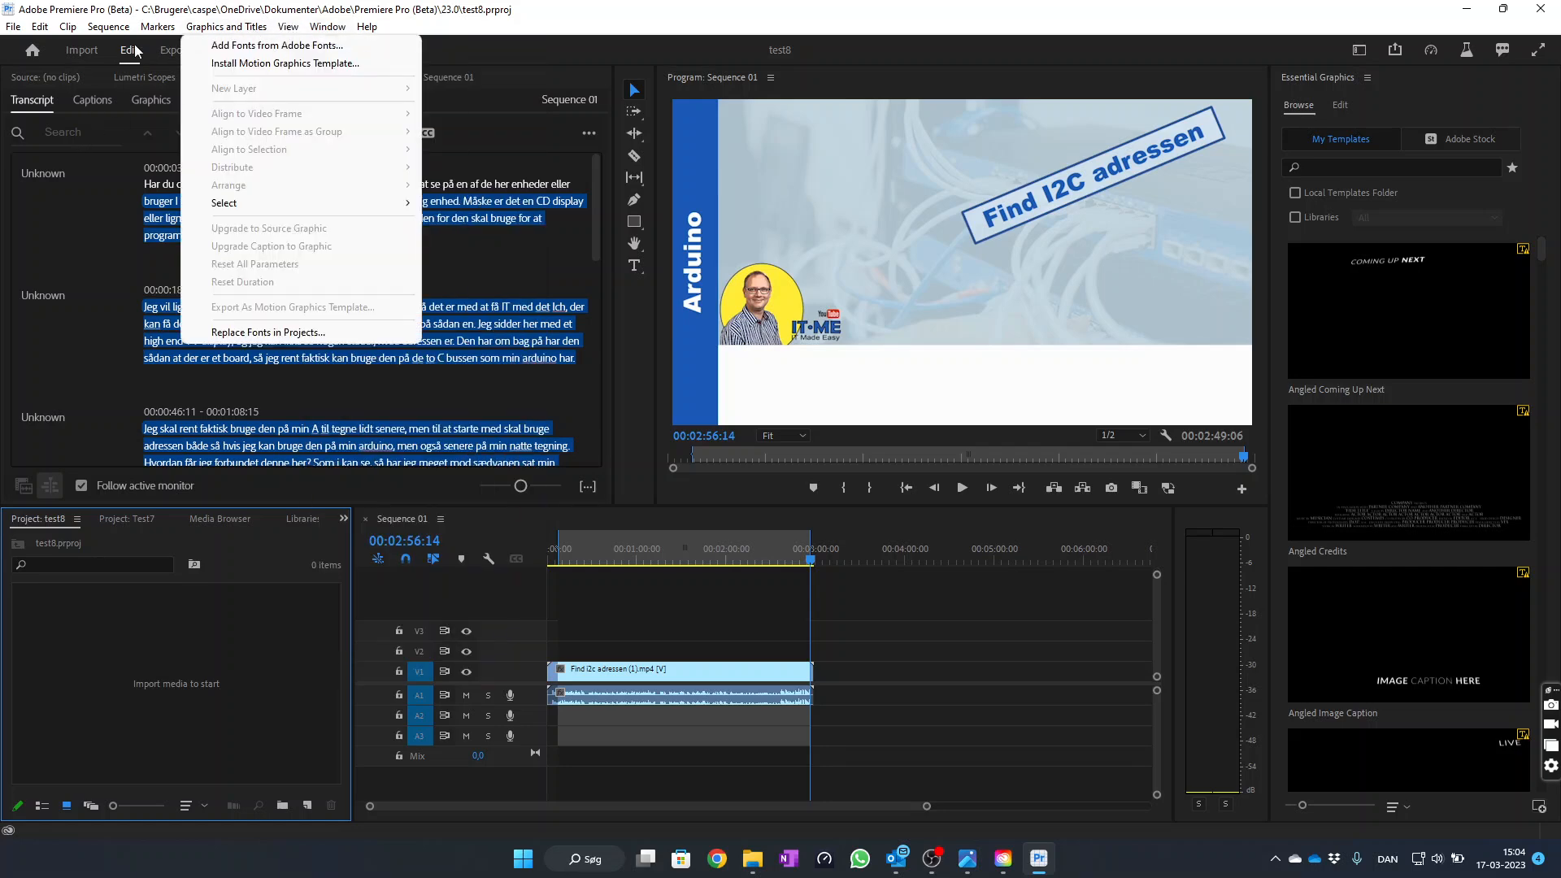
# Import the C Sharp - 1 intro video from Downloads into a new sequence with automatic Danish transcription
pyautogui.click(84, 50)
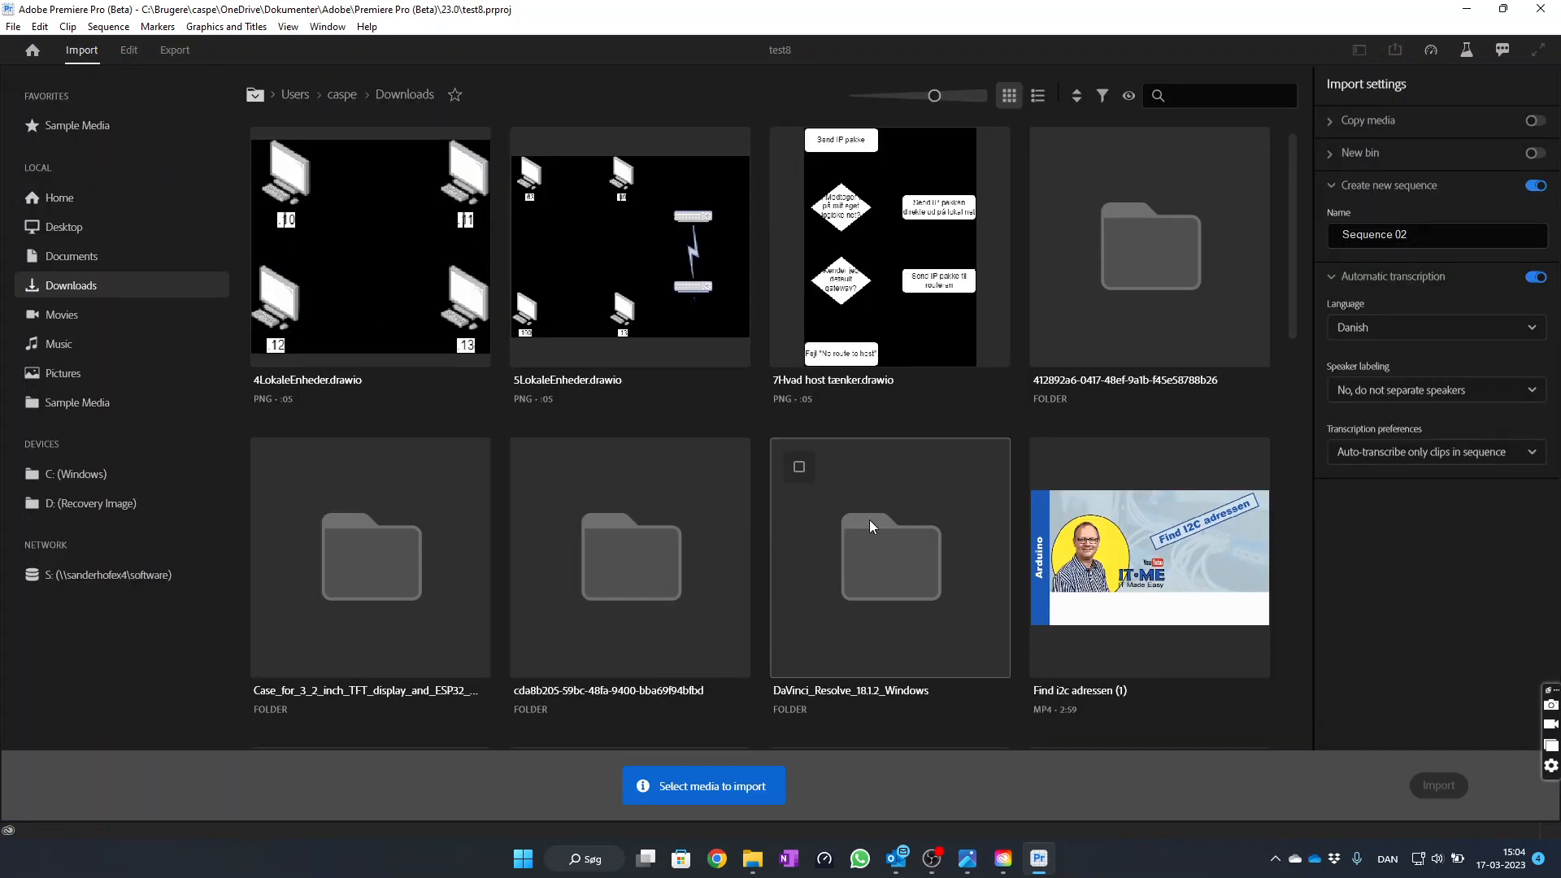
pyautogui.scroll(-3, 871, 520)
pyautogui.scroll(-8, 871, 524)
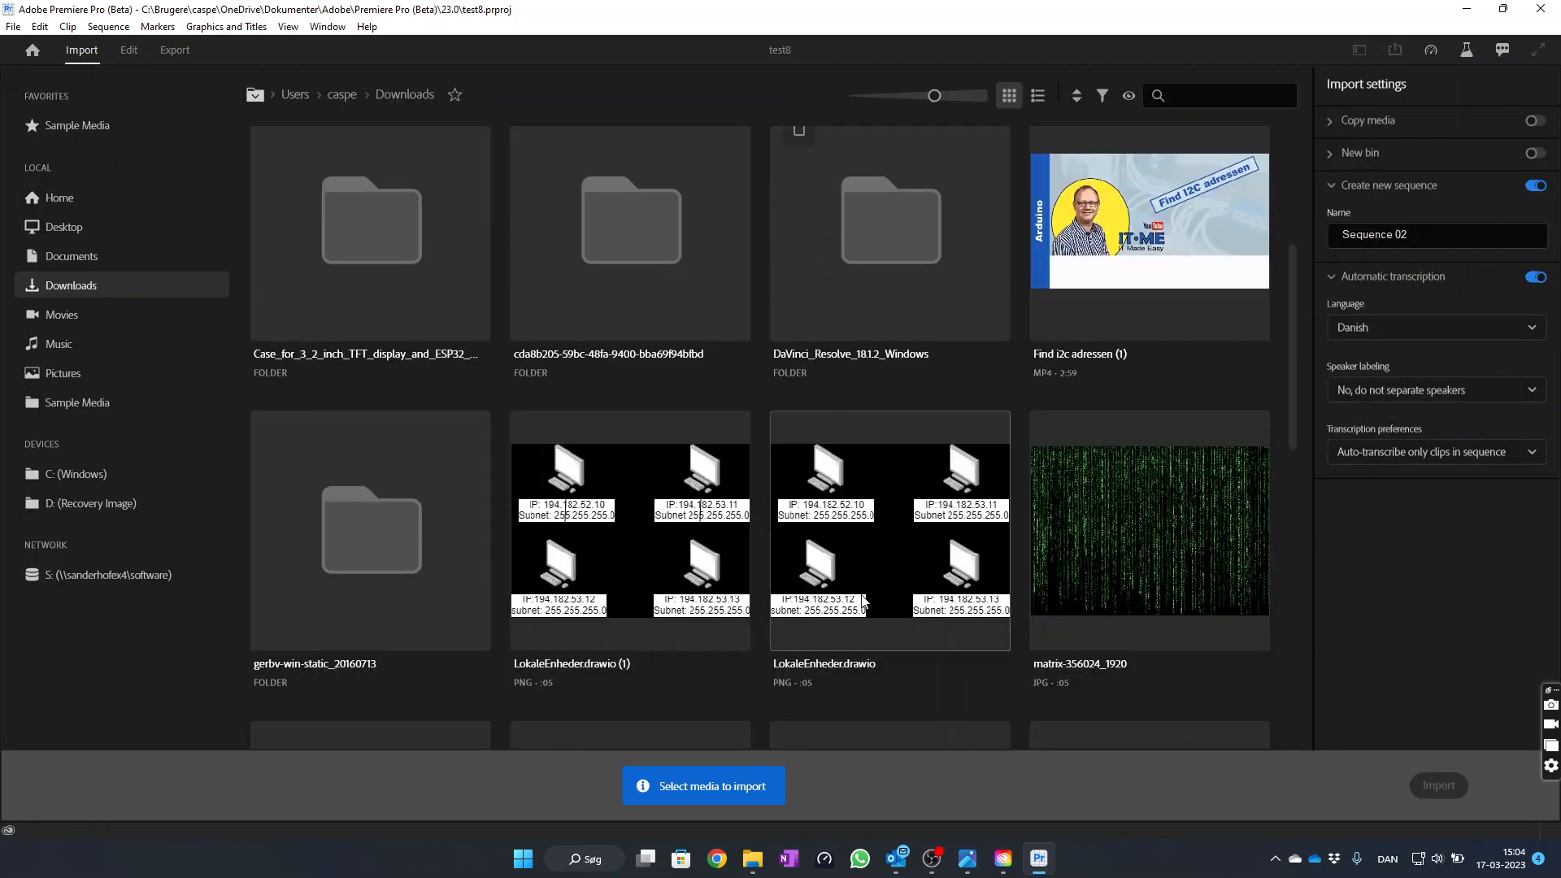
pyautogui.scroll(-7, 865, 648)
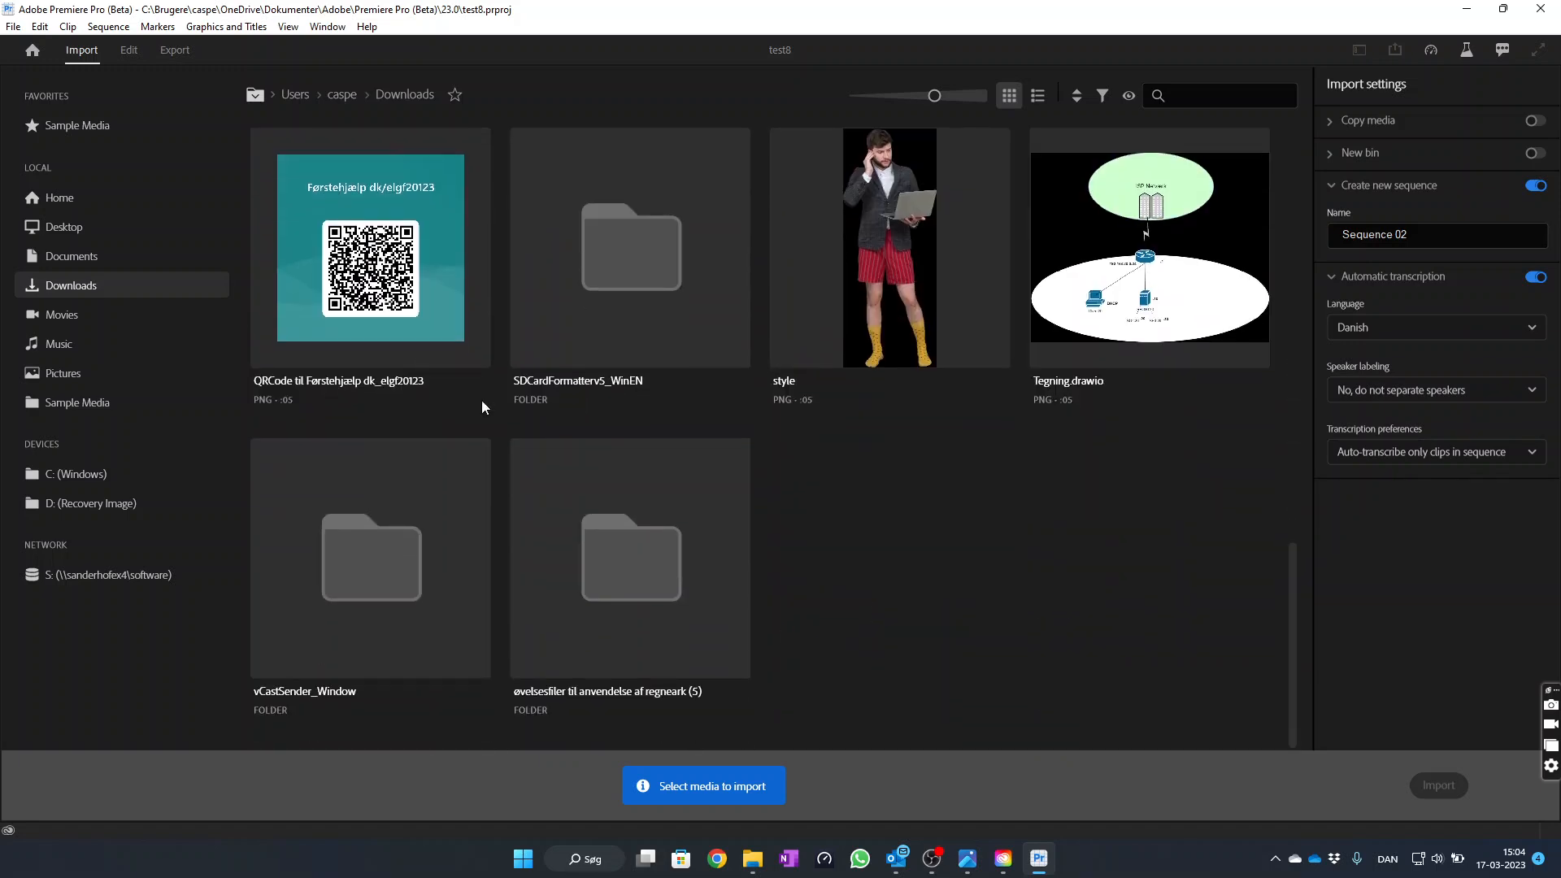
pyautogui.click(43, 289)
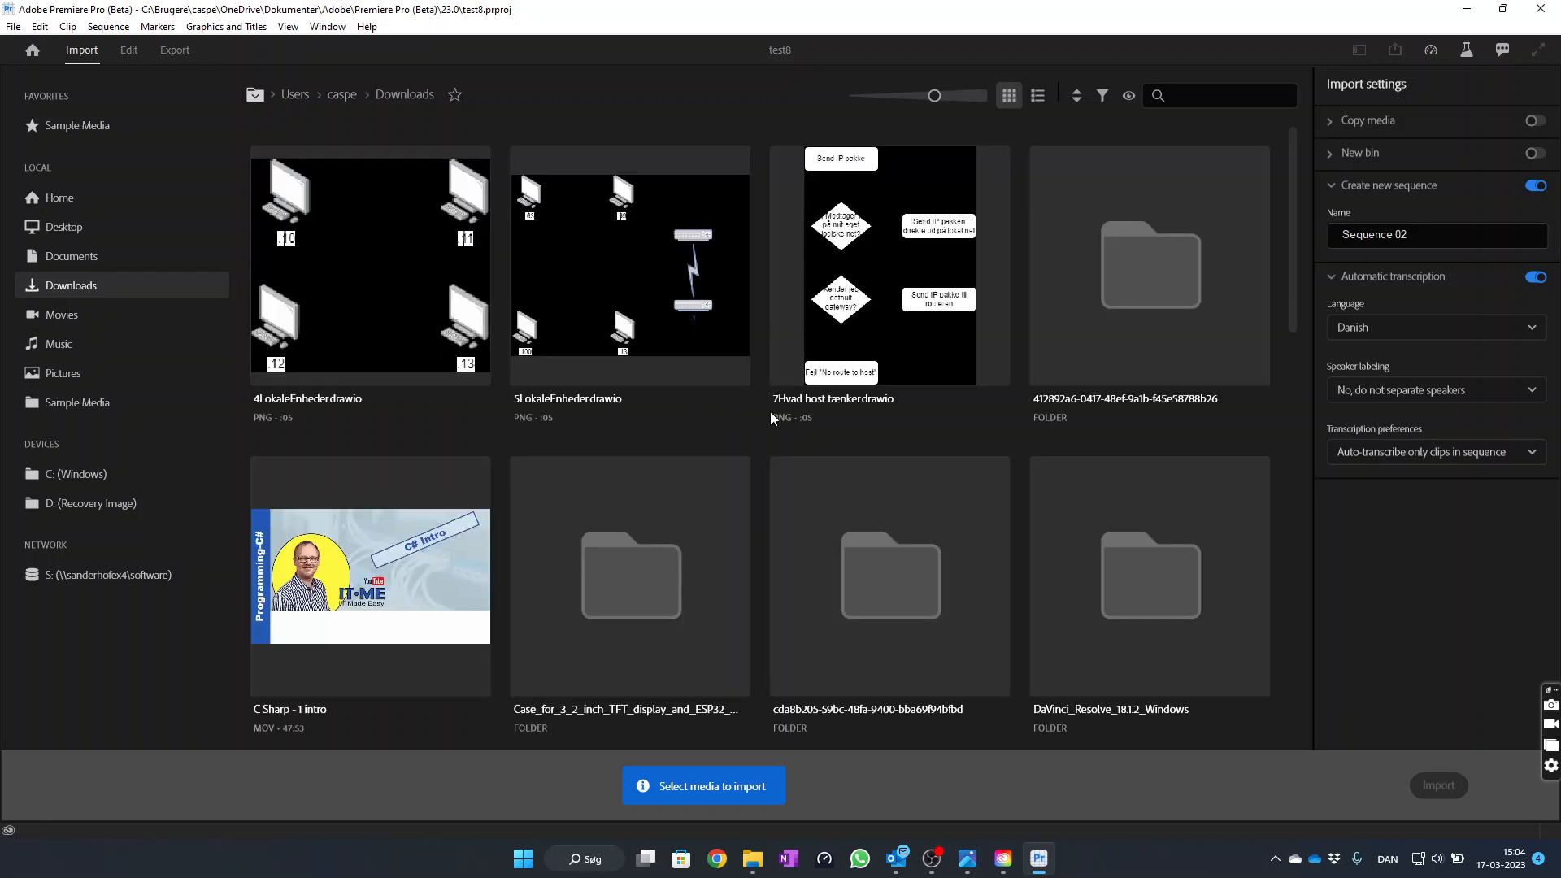
pyautogui.click(388, 572)
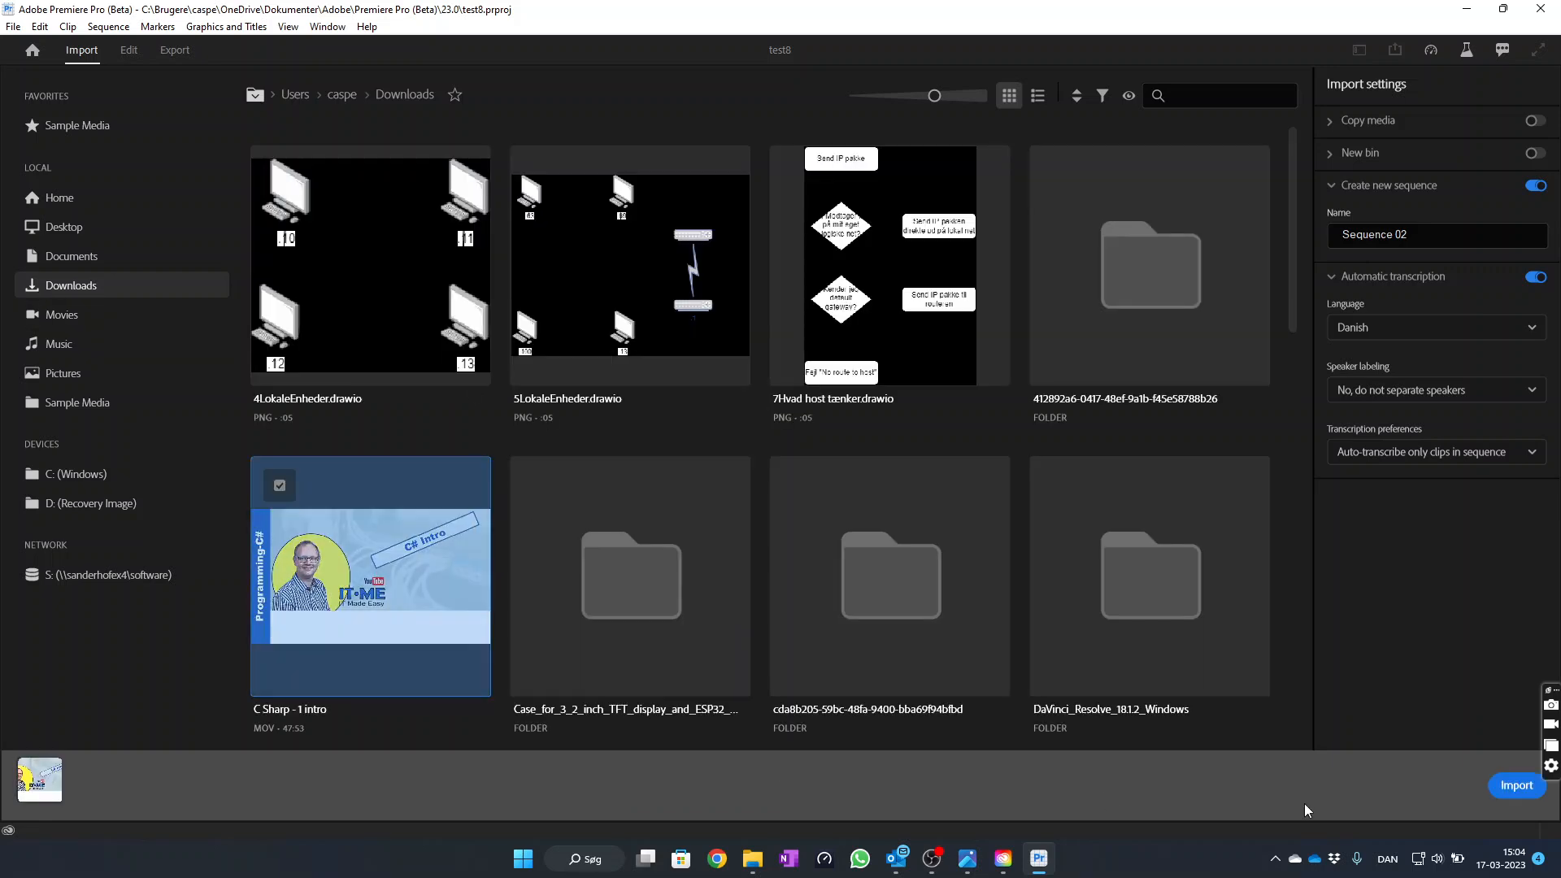
pyautogui.click(1515, 783)
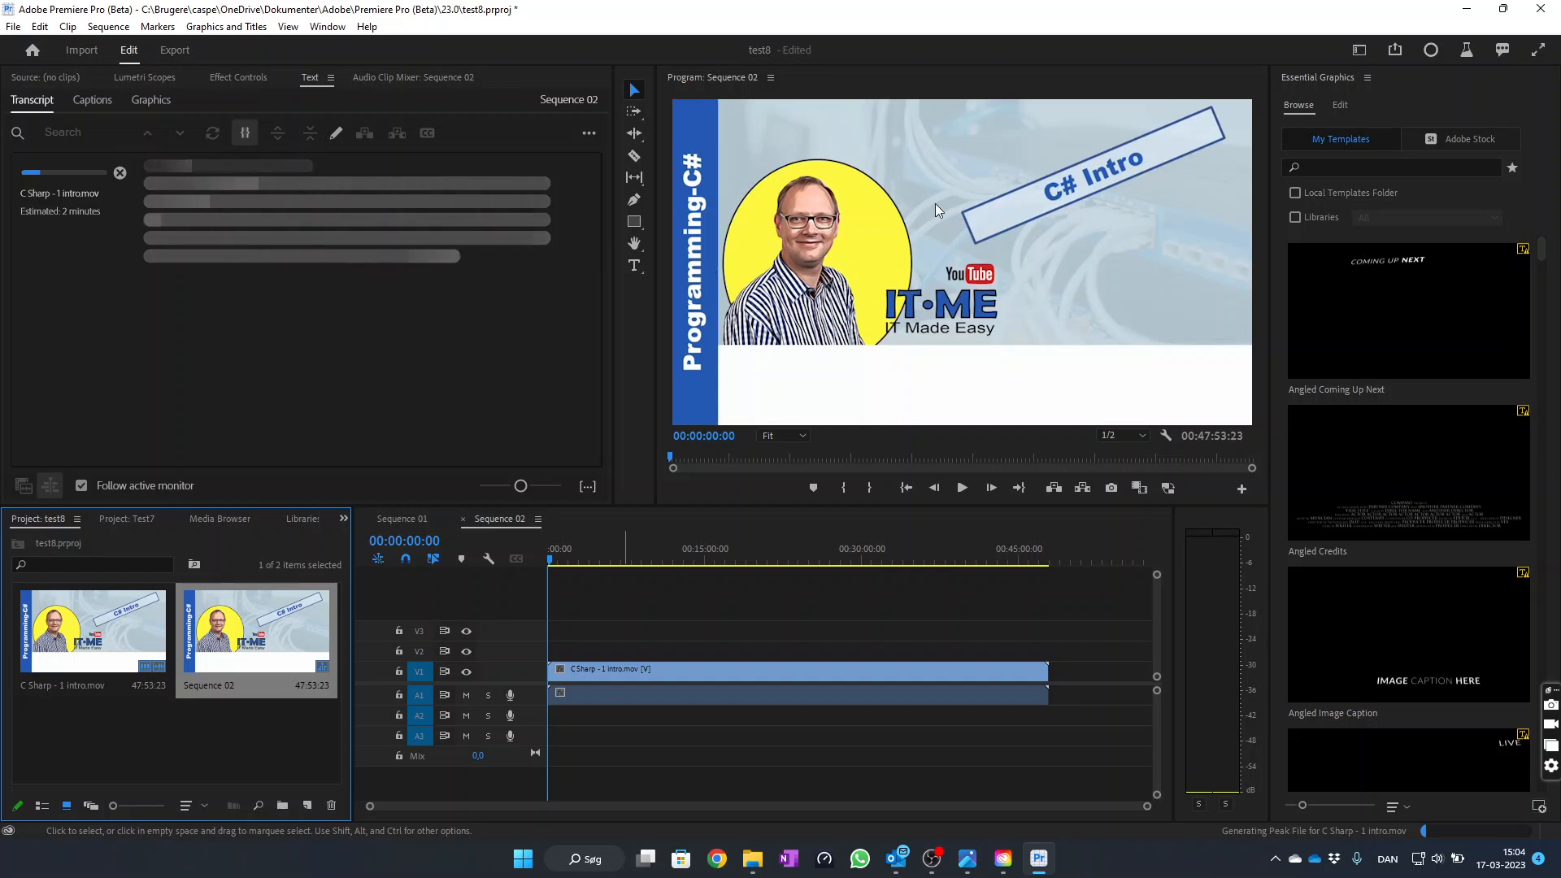
pyautogui.click(1359, 51)
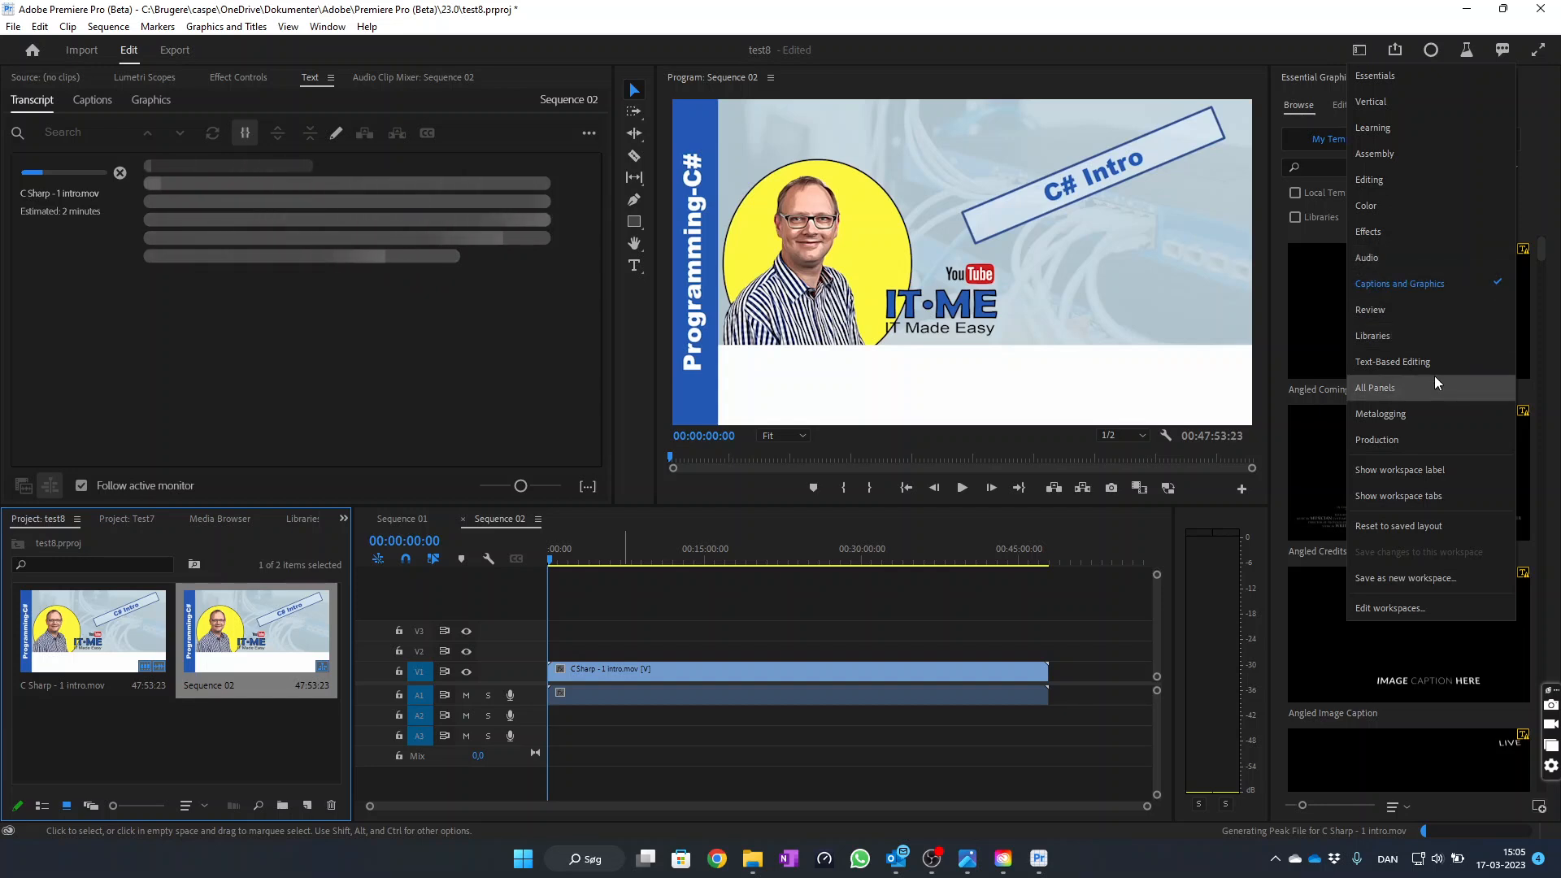
pyautogui.click(1103, 21)
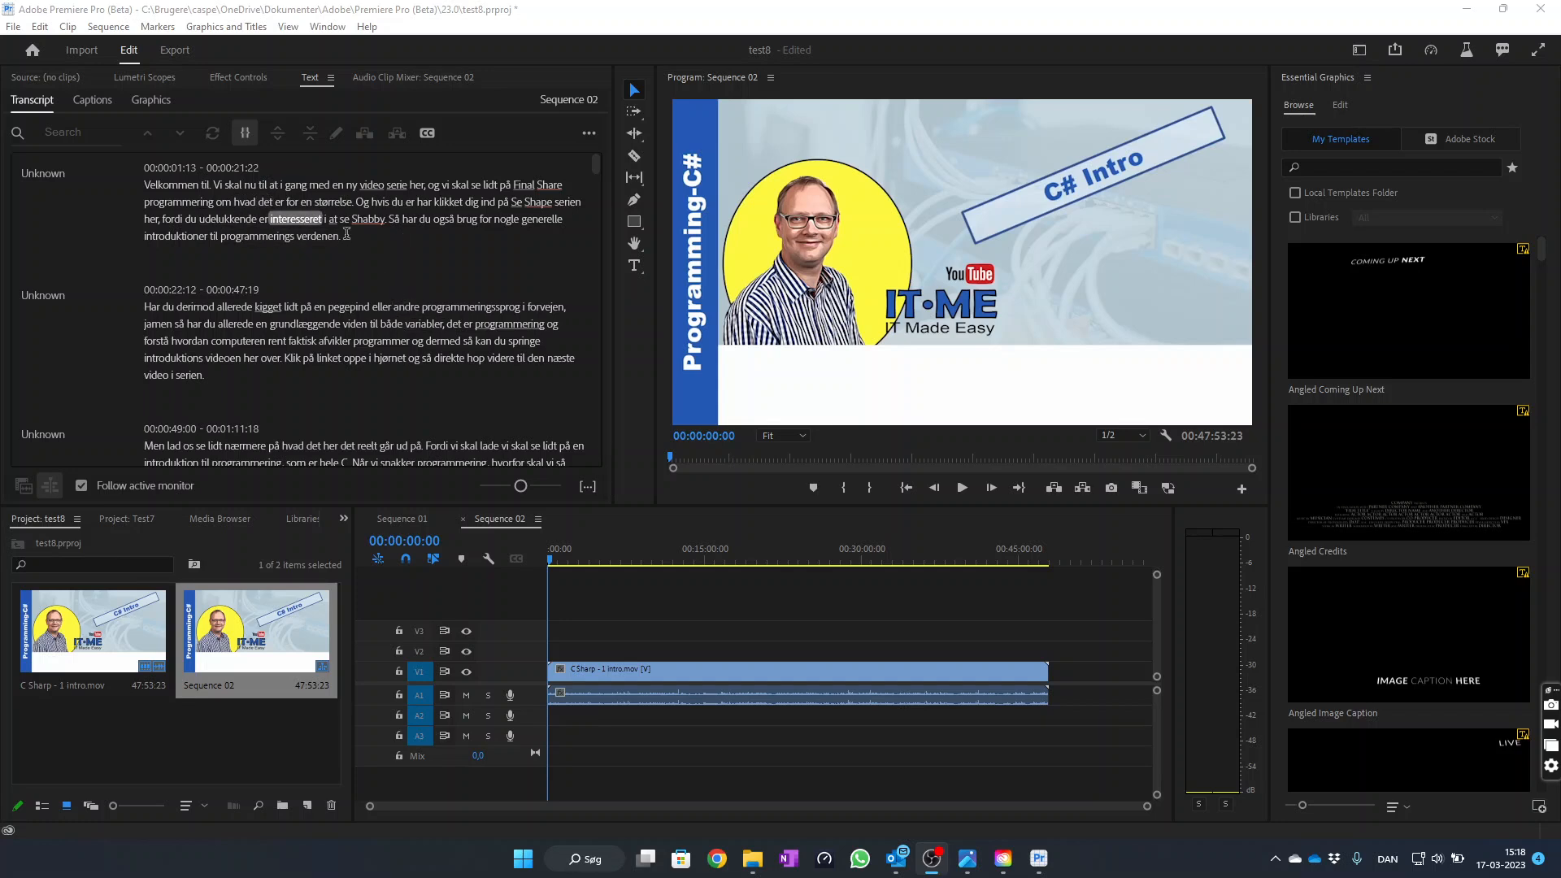
# Edit the first transcript segment, inserting line breaks after "Velkommen til.", "i gang" and "video serie her,"
pyautogui.scroll(-2, 344, 291)
pyautogui.moveTo(595, 166); pyautogui.dragTo(592, 450)
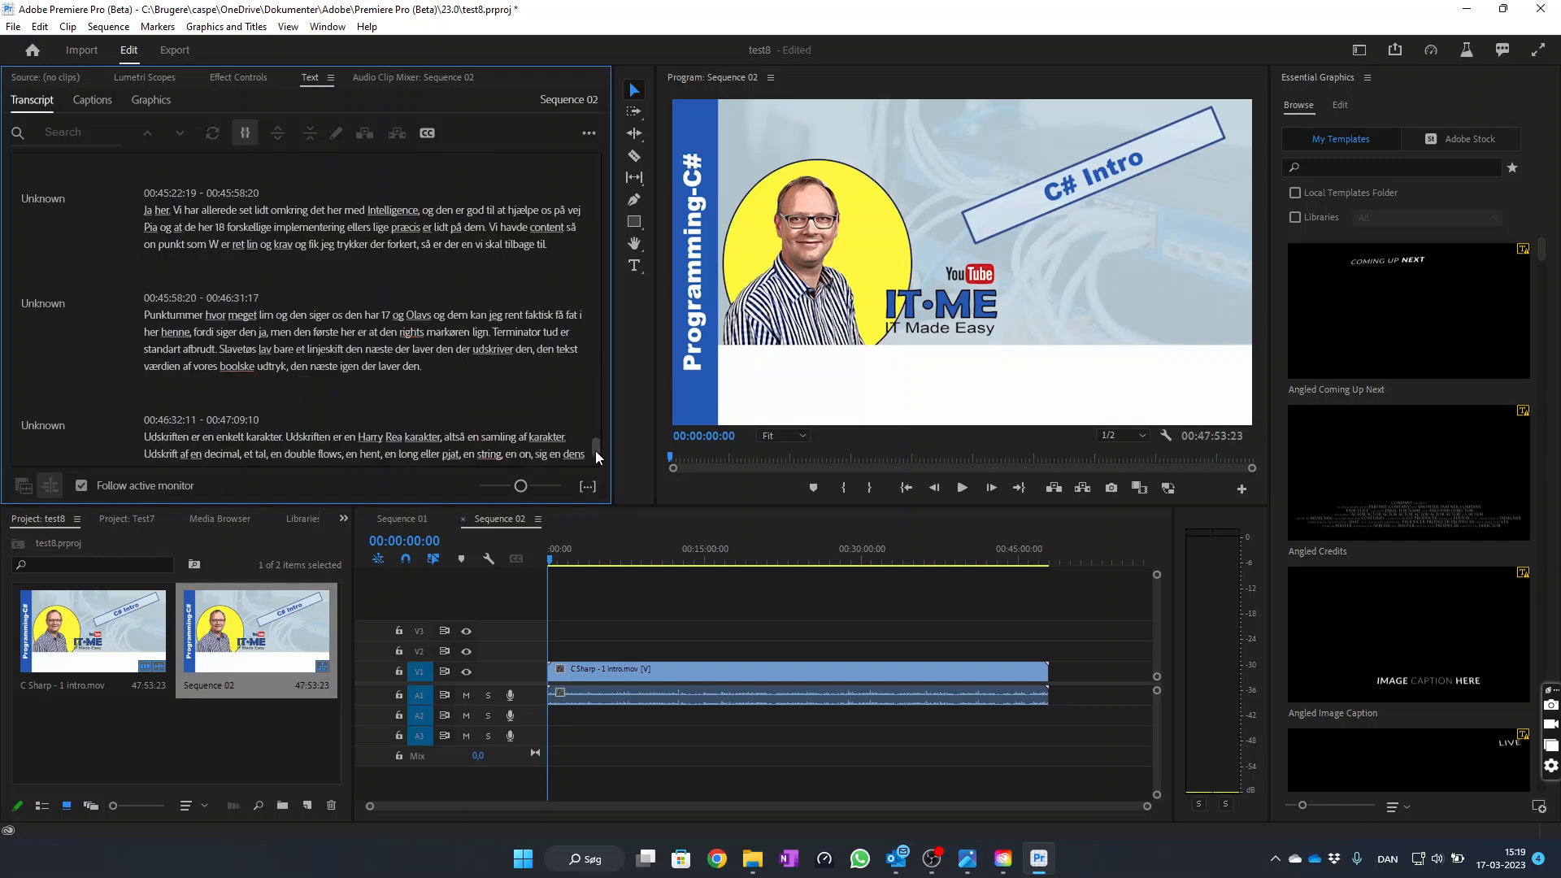
pyautogui.moveTo(595, 450); pyautogui.dragTo(602, 134)
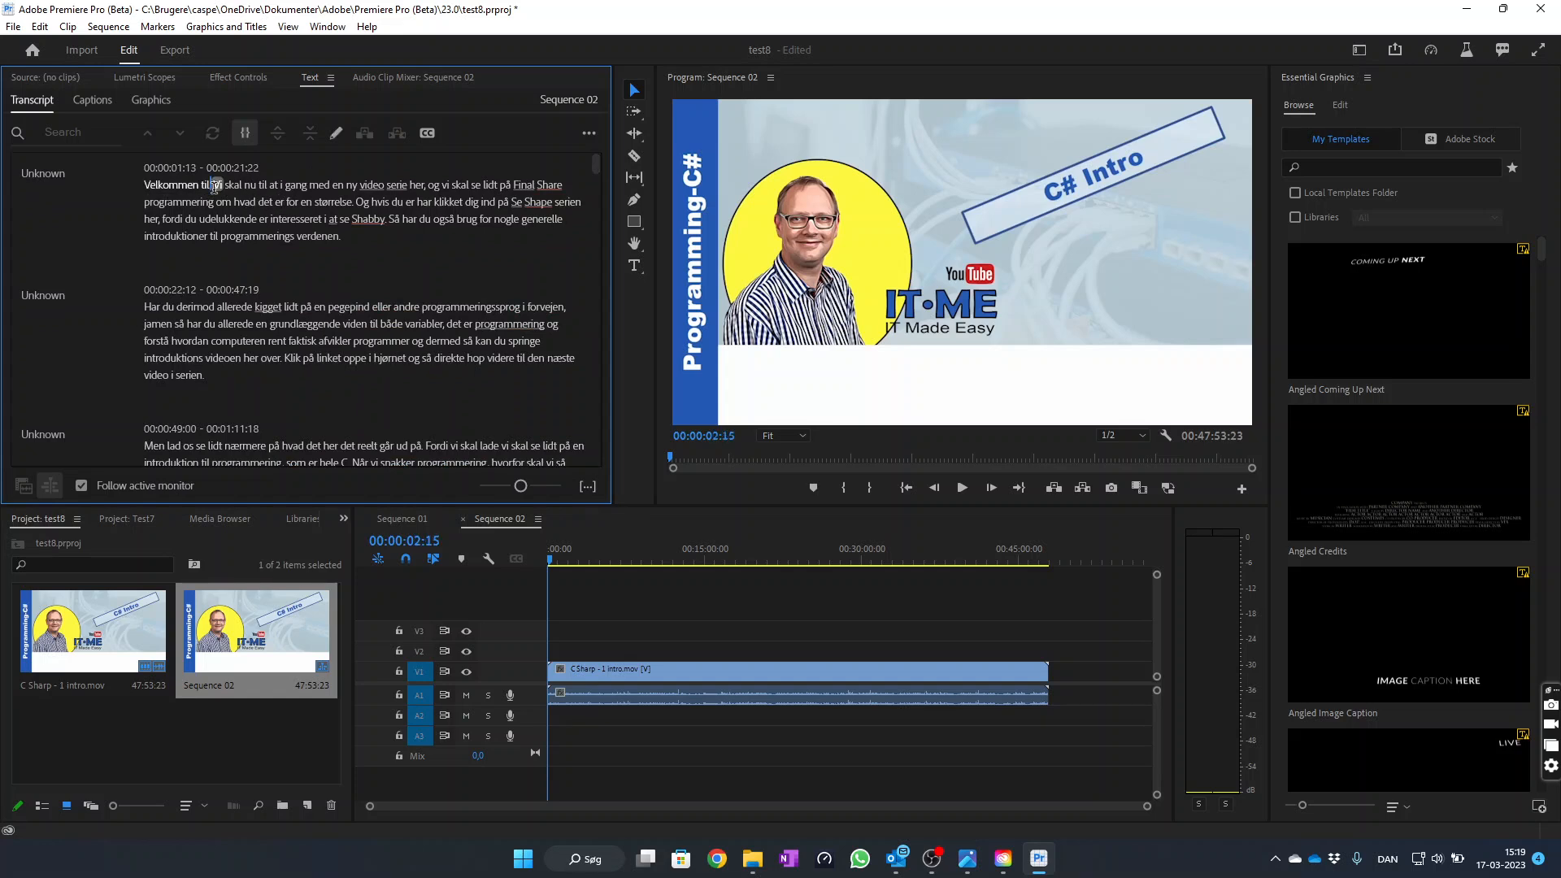
pyautogui.doubleClick(218, 185)
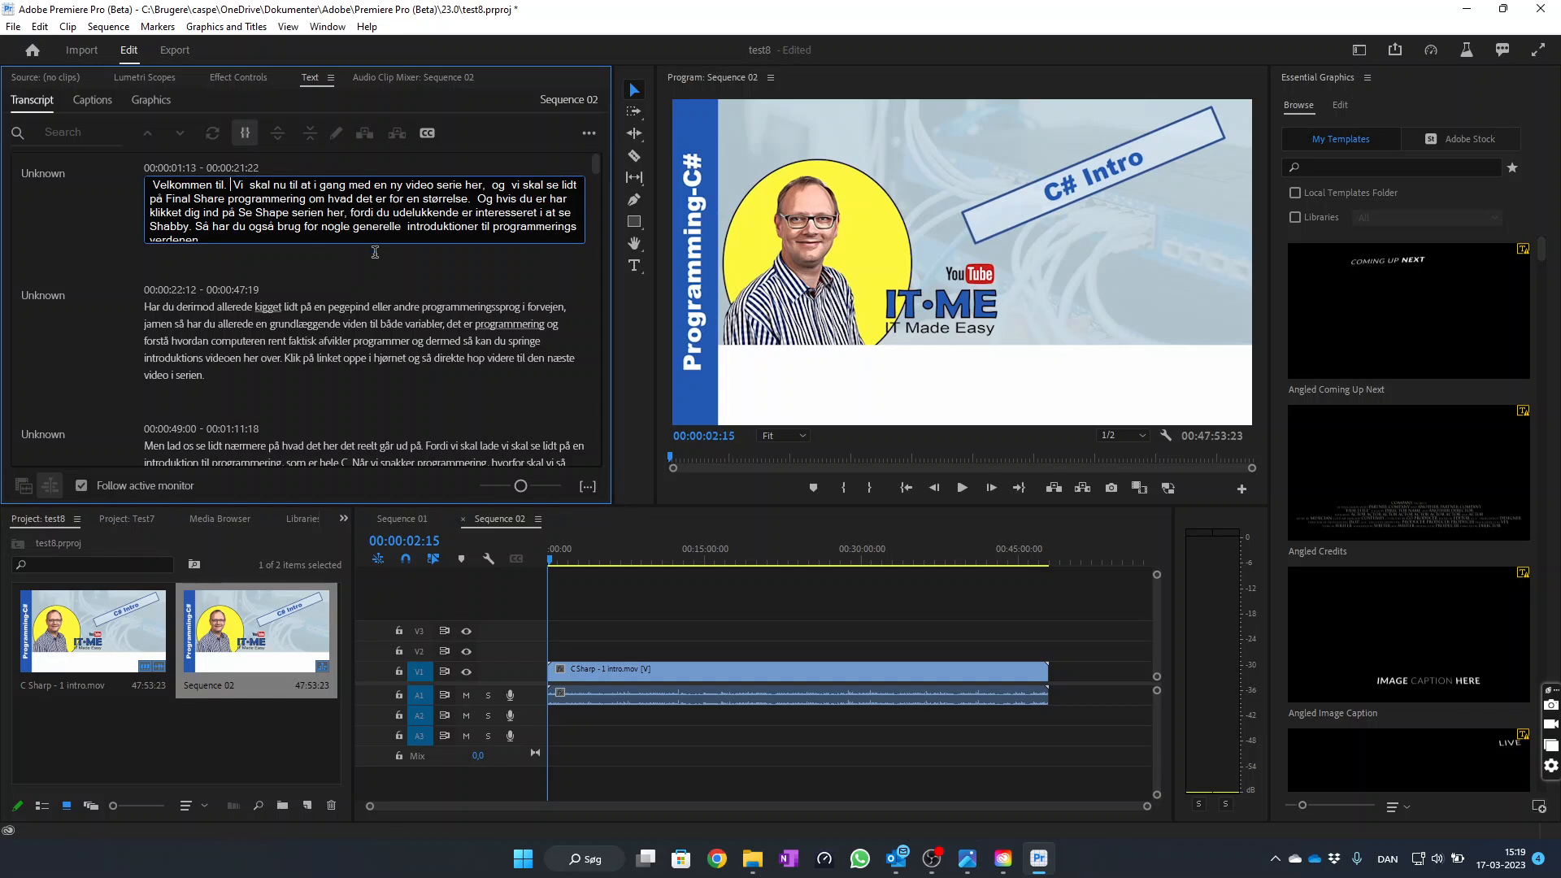
pyautogui.press('Return')
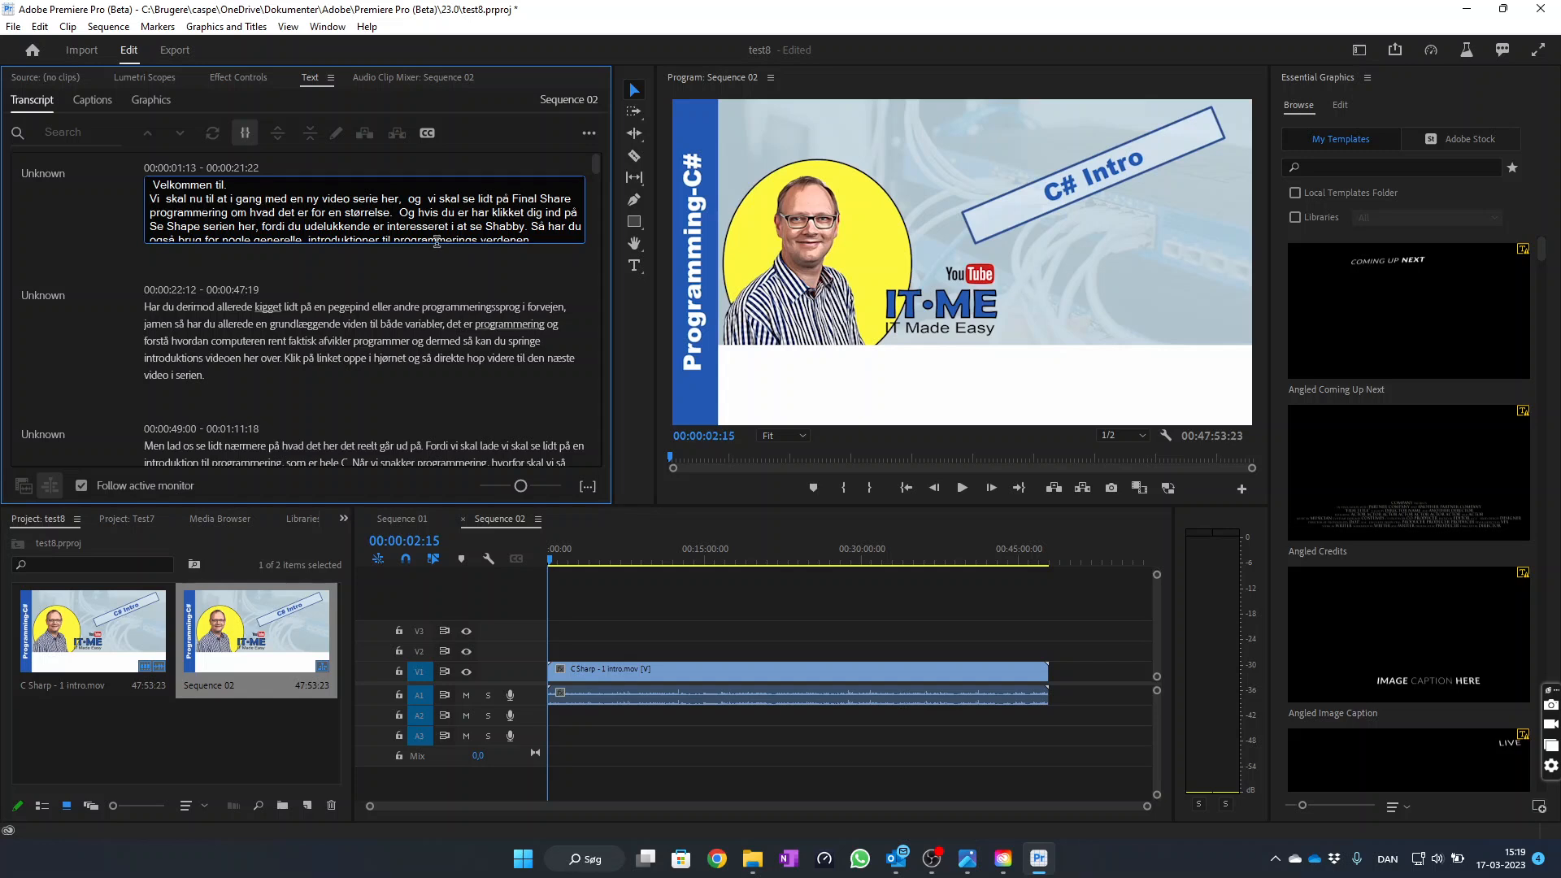
pyautogui.press('Return')
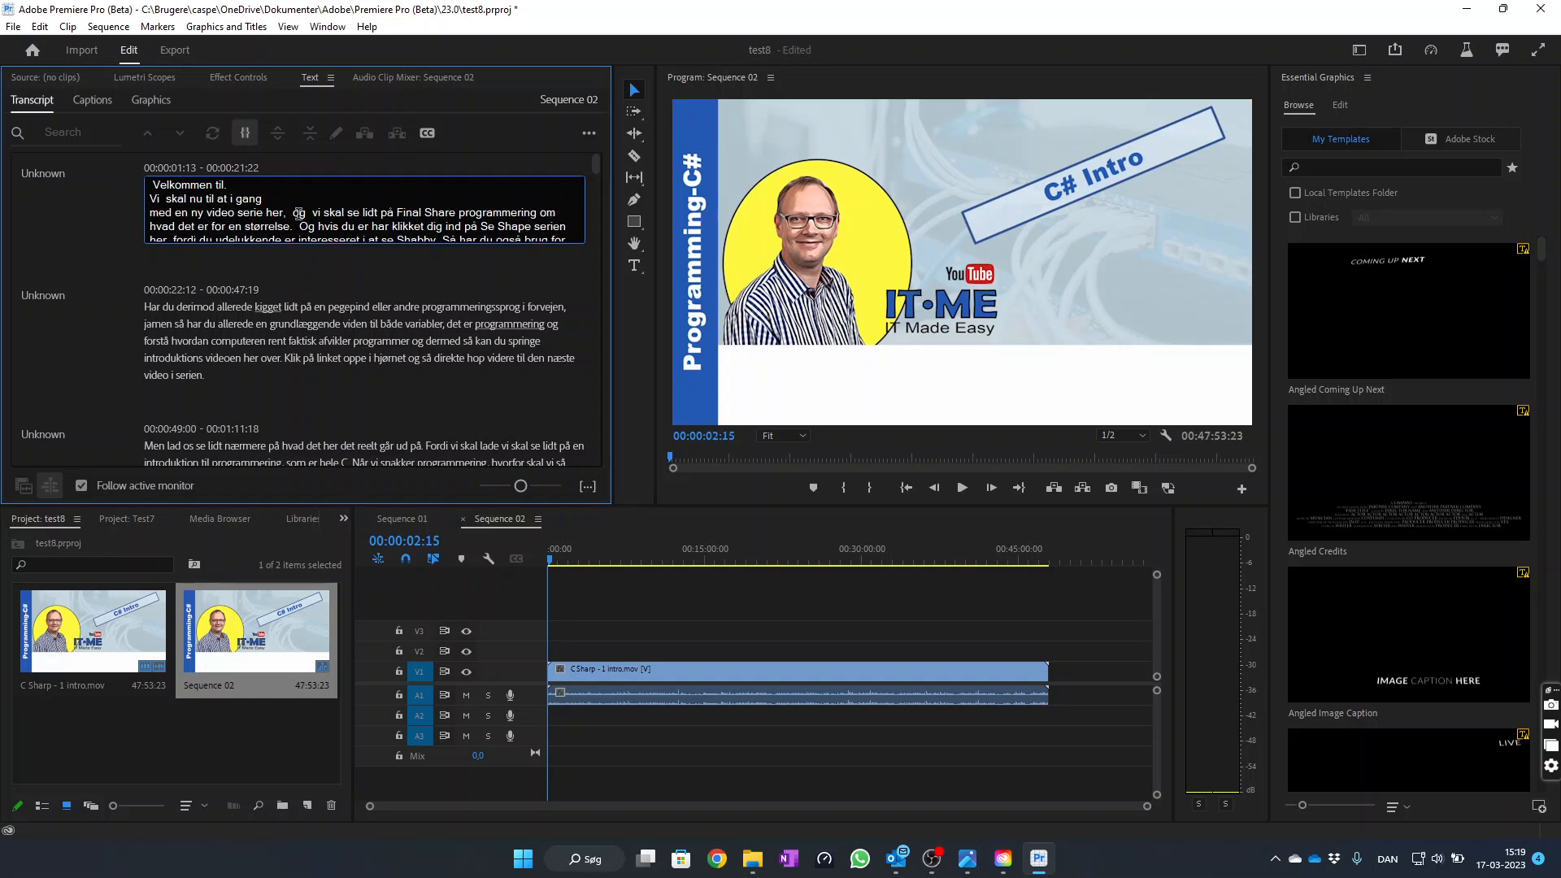
pyautogui.press('Return')
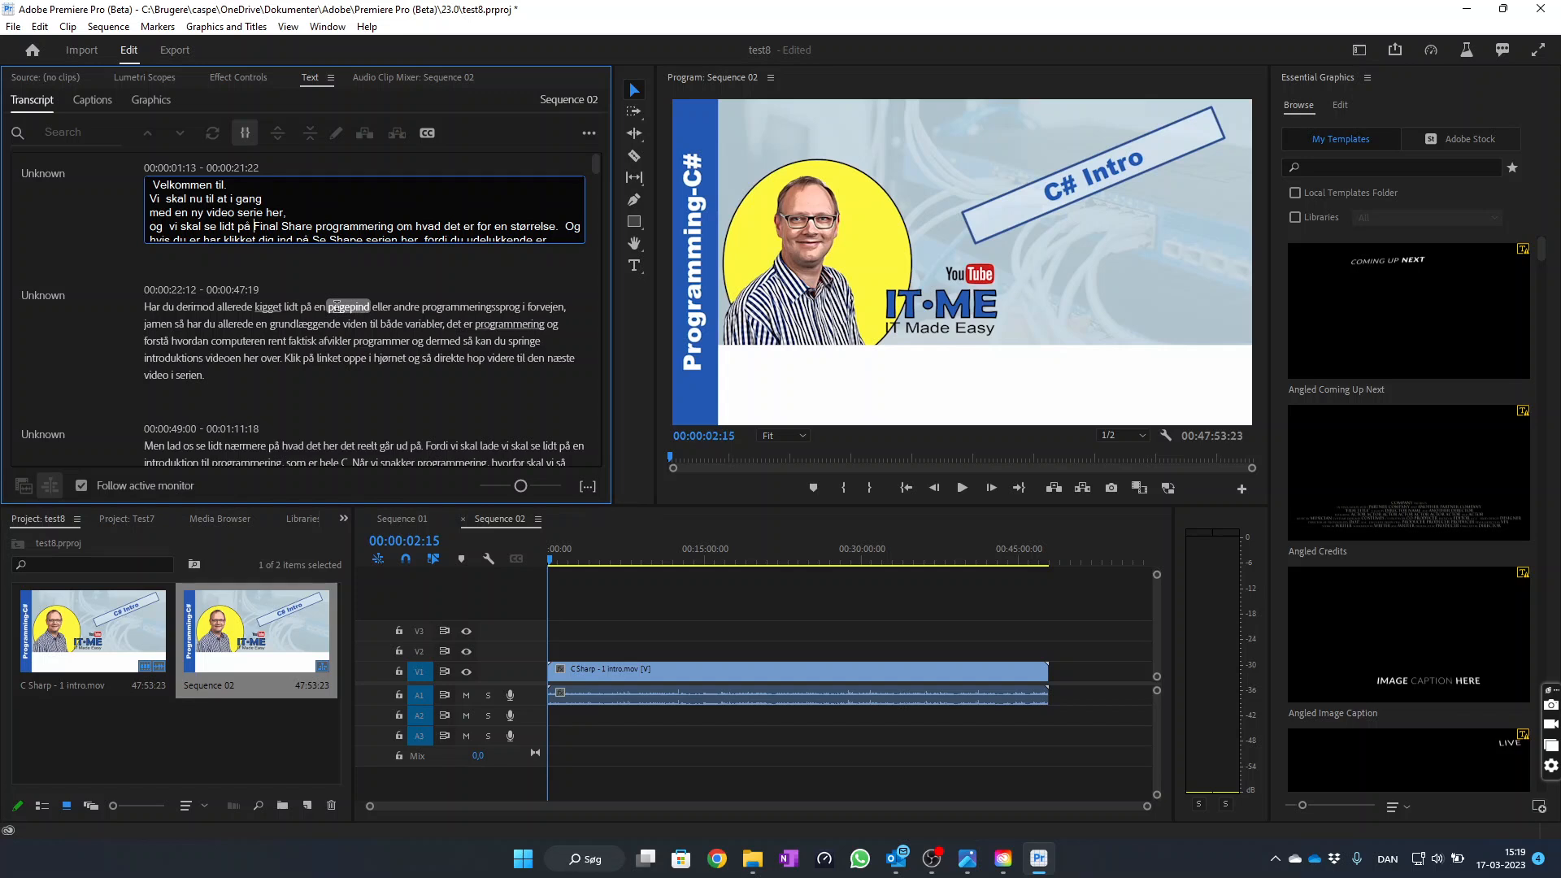
# Replace the misheard words "Final Share" in the first transcript segment with "C#"
pyautogui.press('BackSpace')
pyautogui.press('BackSpace')
pyautogui.press('BackSpace')
pyautogui.press('BackSpace')
pyautogui.press('BackSpace')
pyautogui.press('BackSpace')
pyautogui.press('BackSpace')
pyautogui.press('BackSpace')
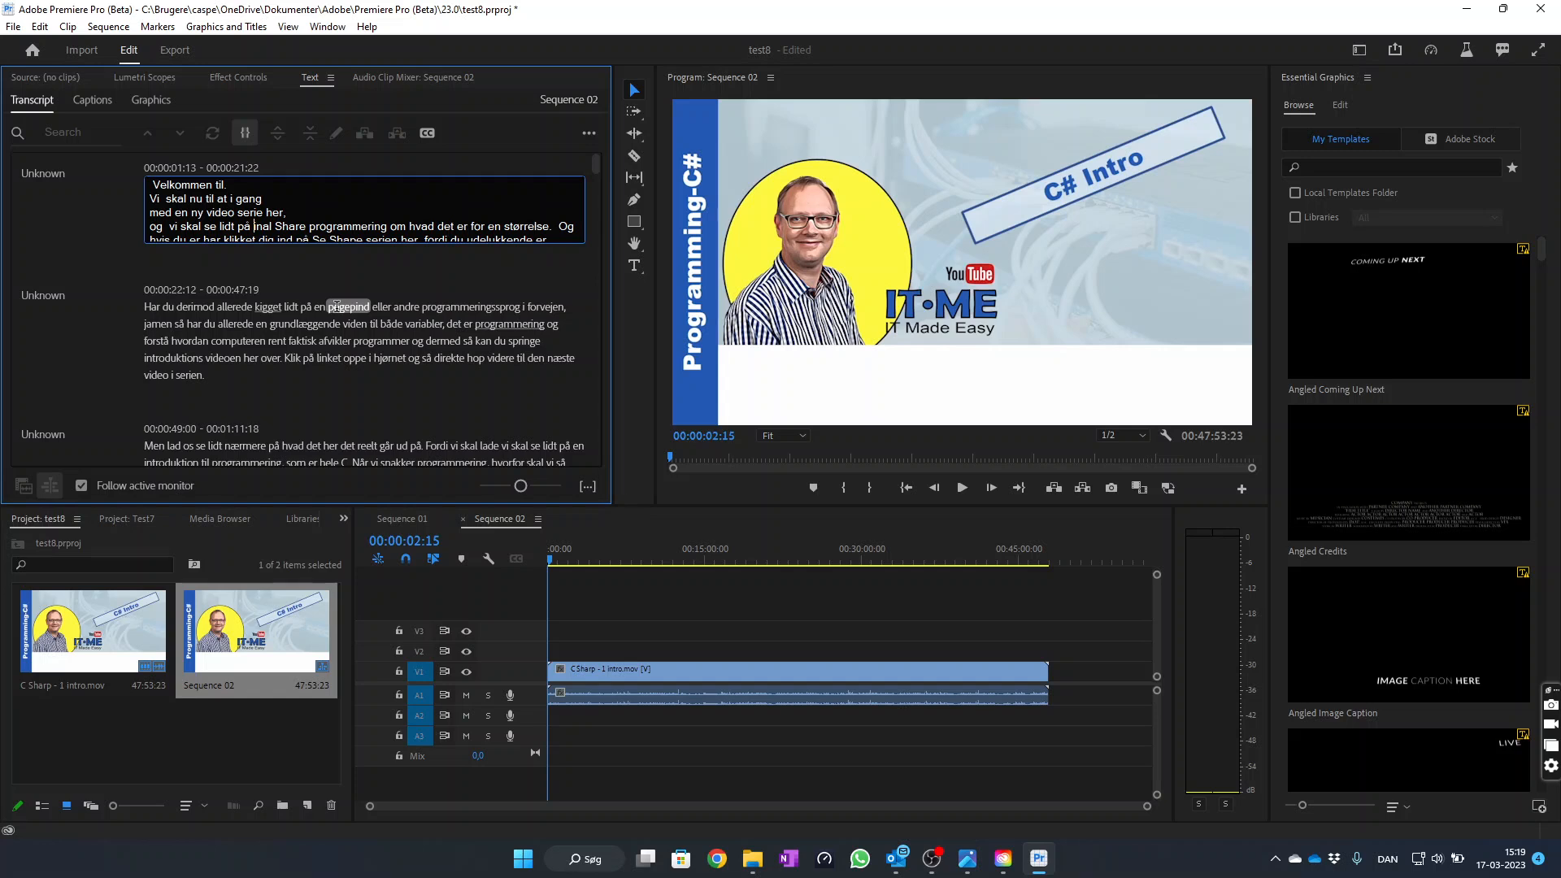
pyautogui.press('Delete')
pyautogui.press('Delete')
pyautogui.press('Delete')
pyautogui.press('Delete')
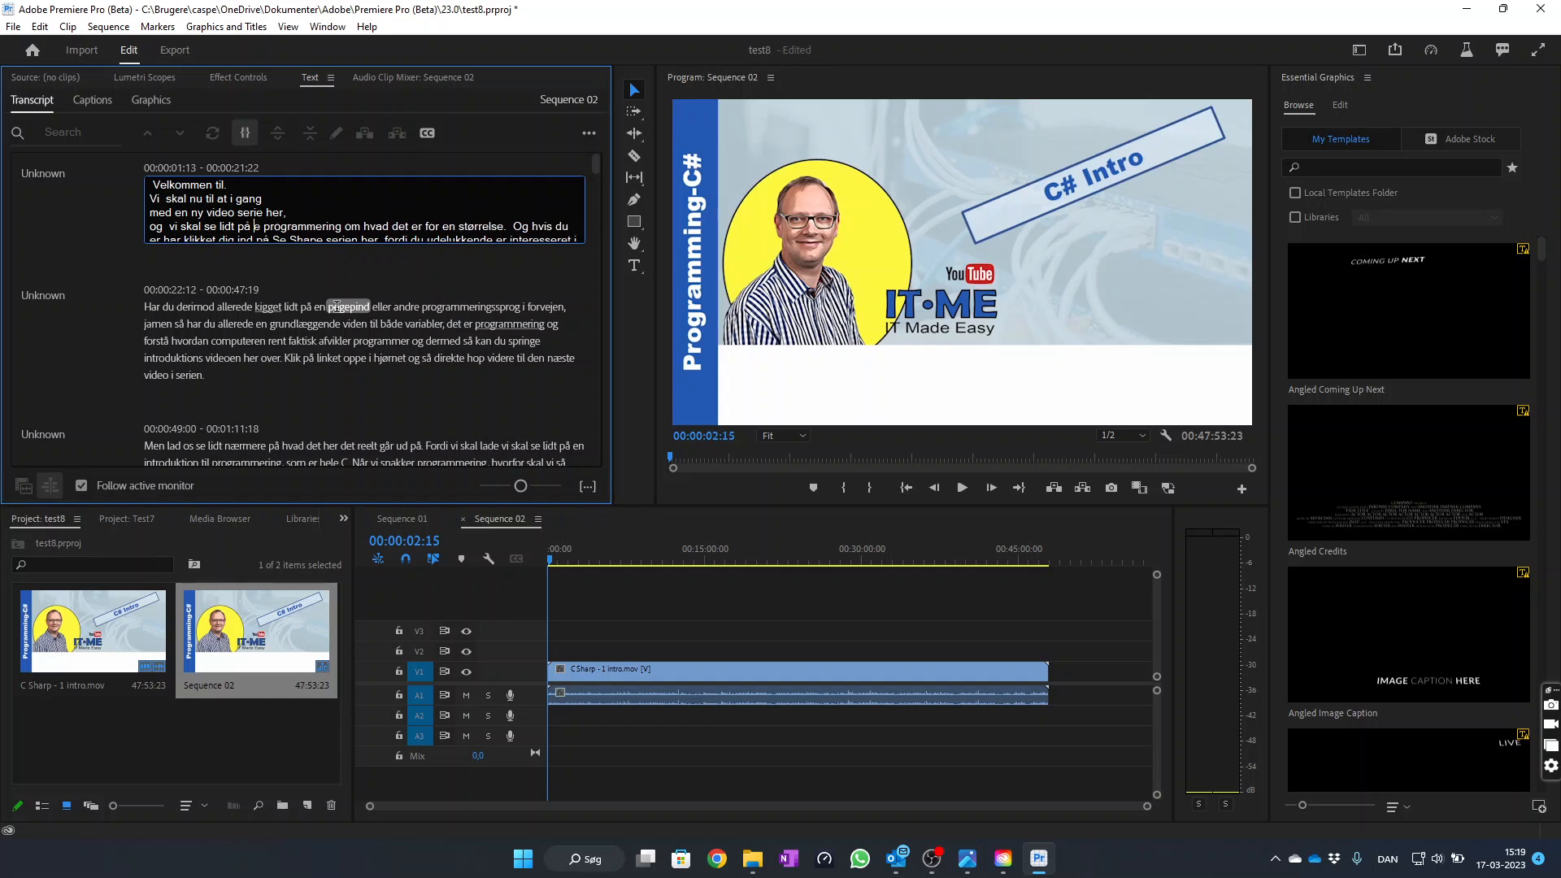
pyautogui.write('C#')
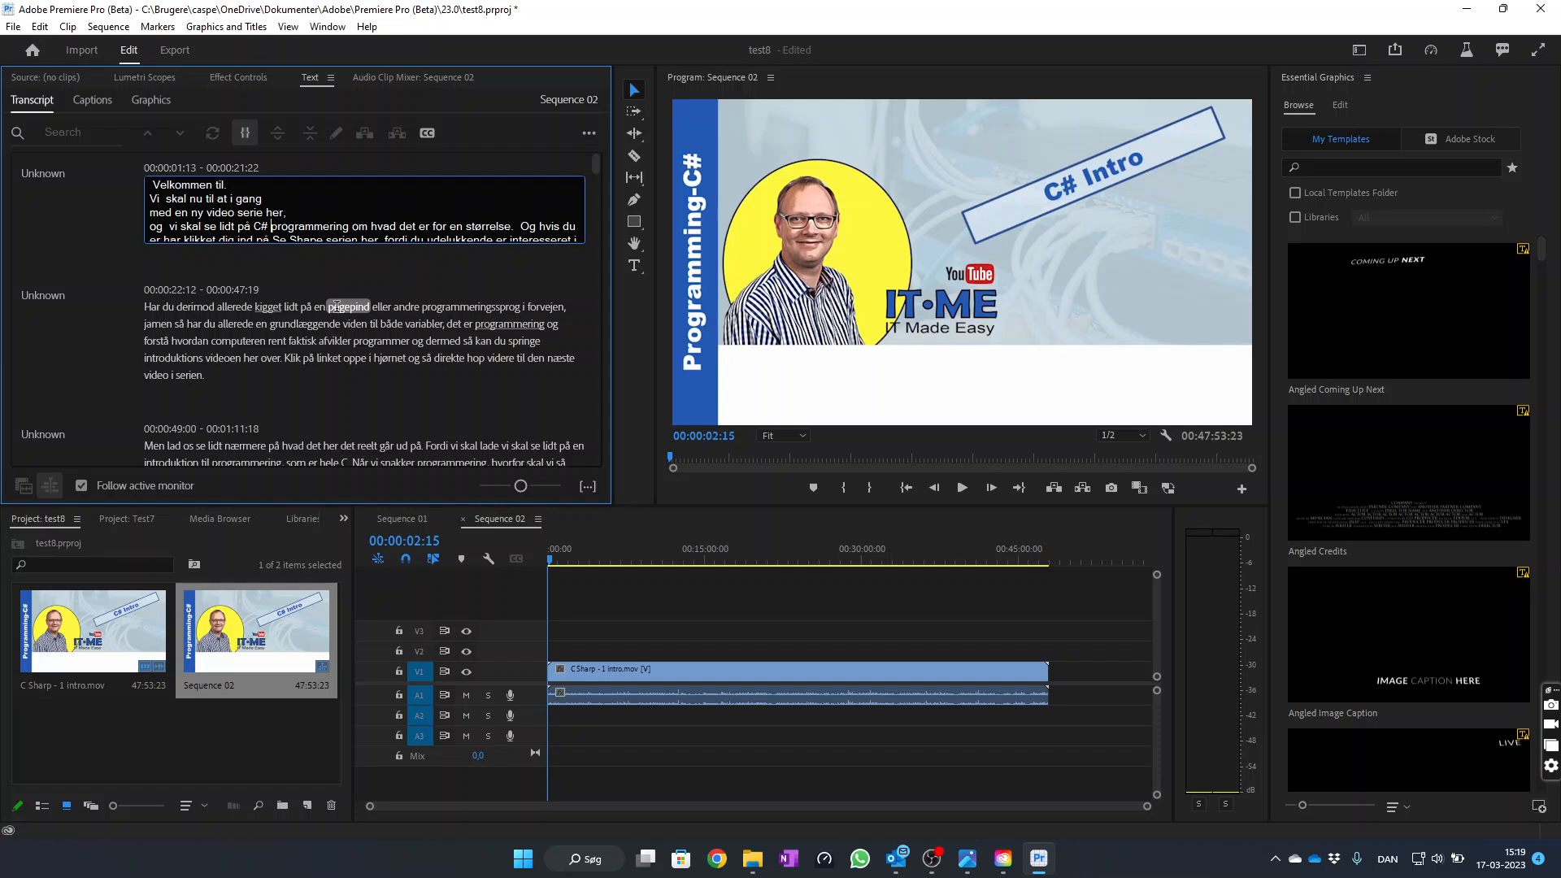
# Insert line breaks after "C#", "programmering" and "størrelse." in the first transcript segment and finish editing it
pyautogui.press('Return')
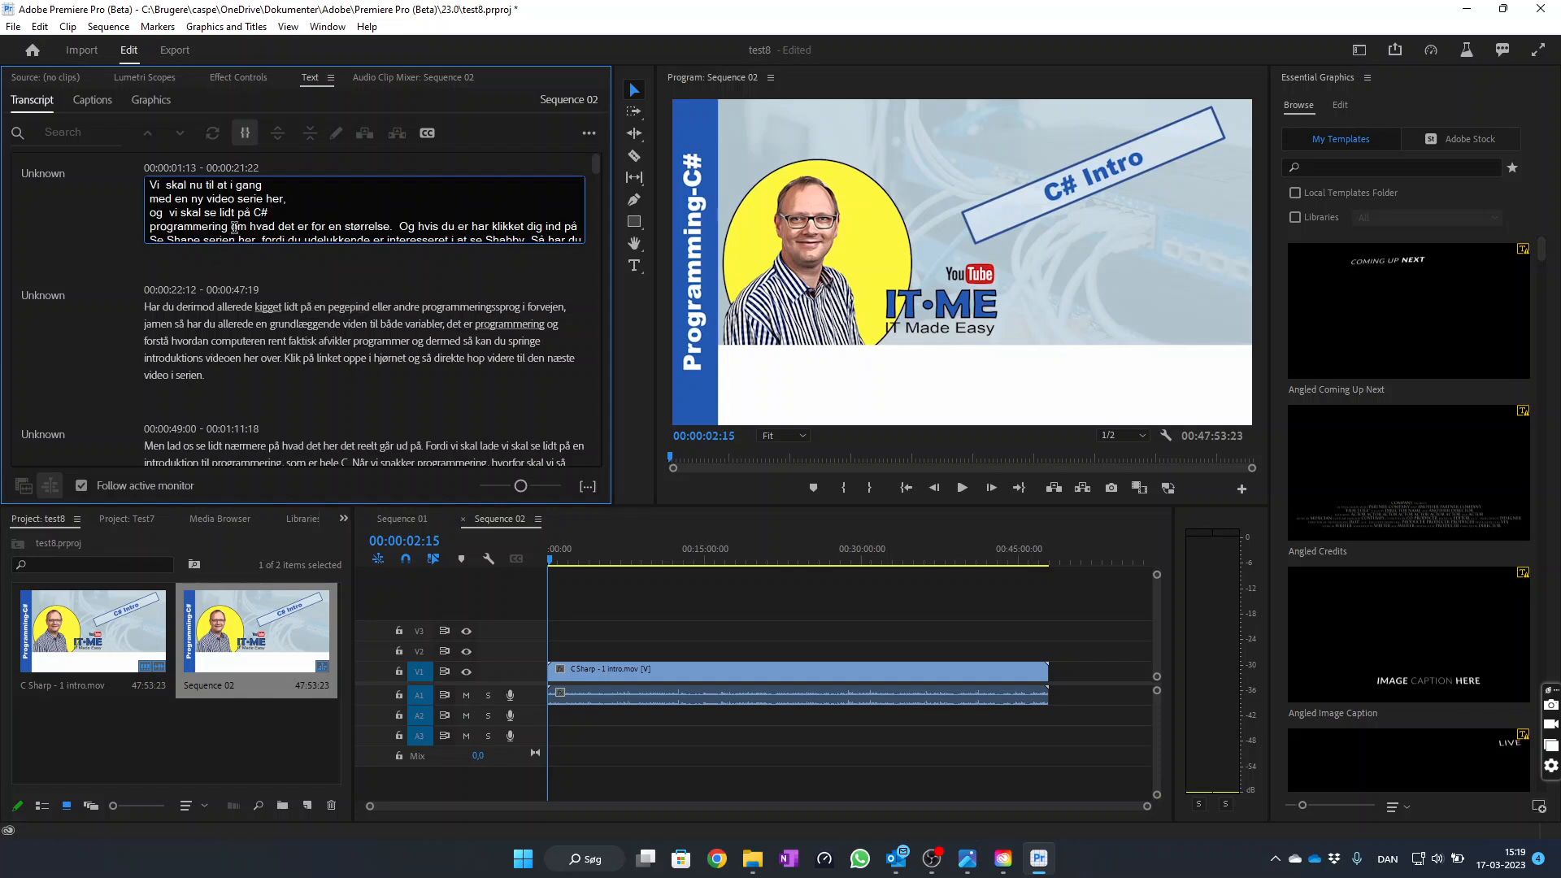
pyautogui.press('Return')
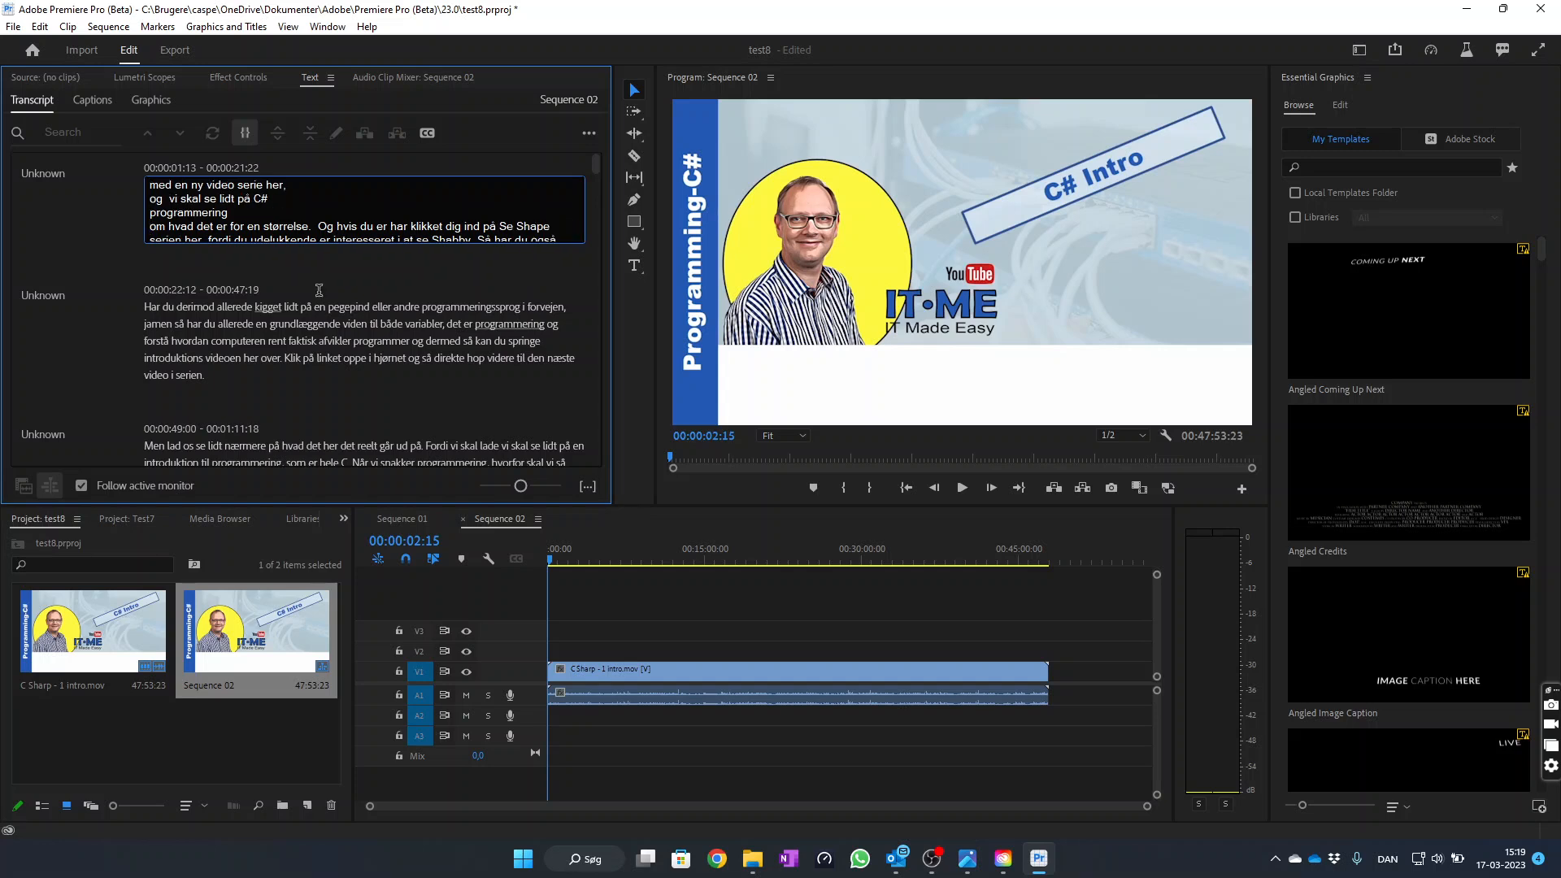
pyautogui.press('Return')
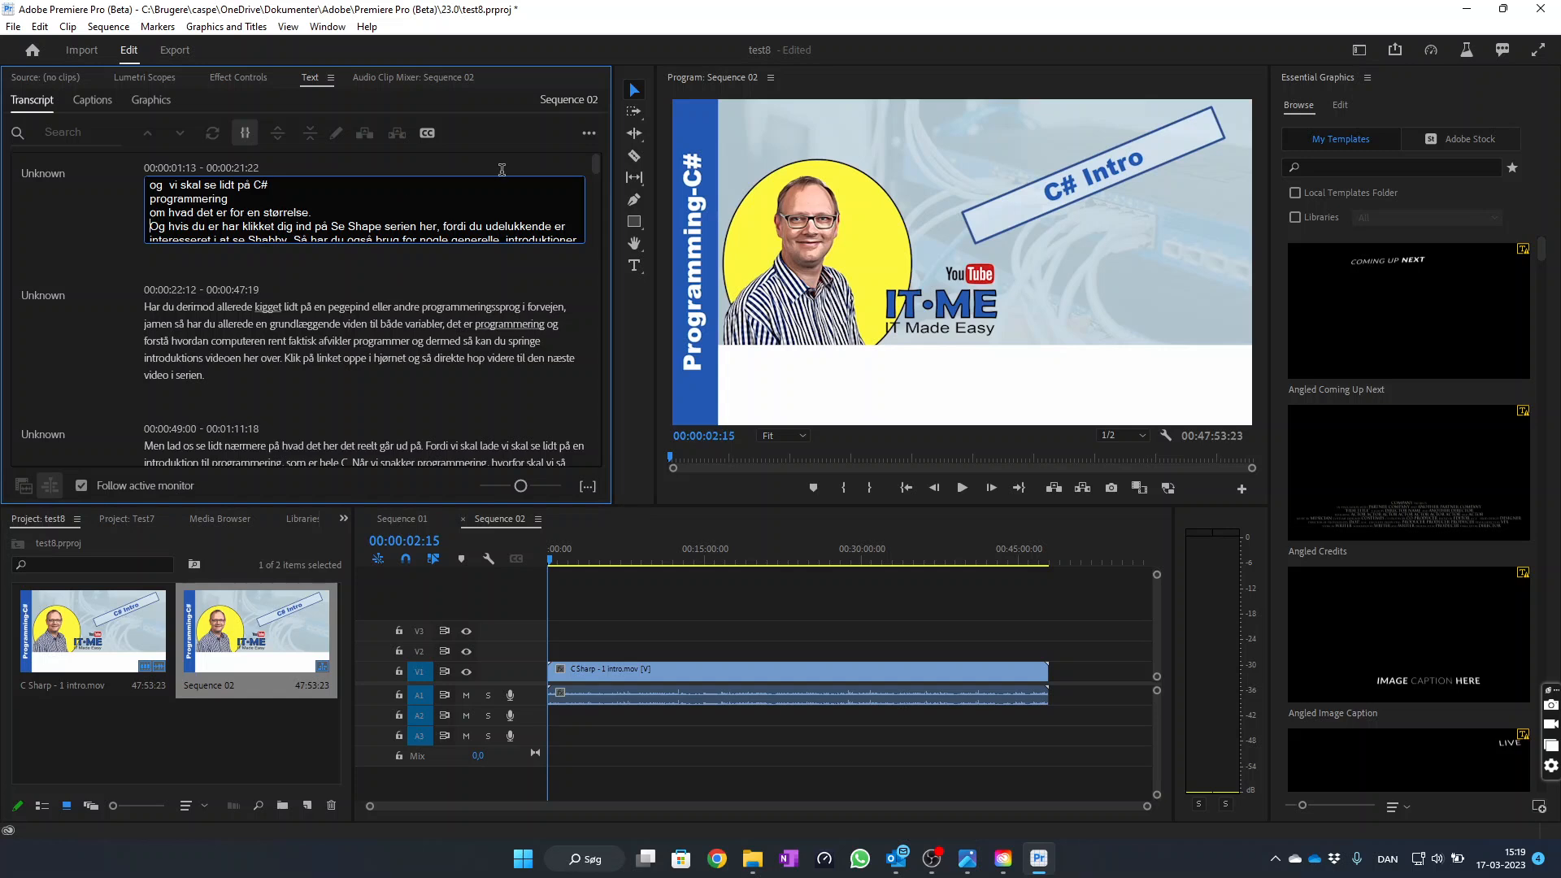
pyautogui.click(327, 210)
pyautogui.click(96, 222)
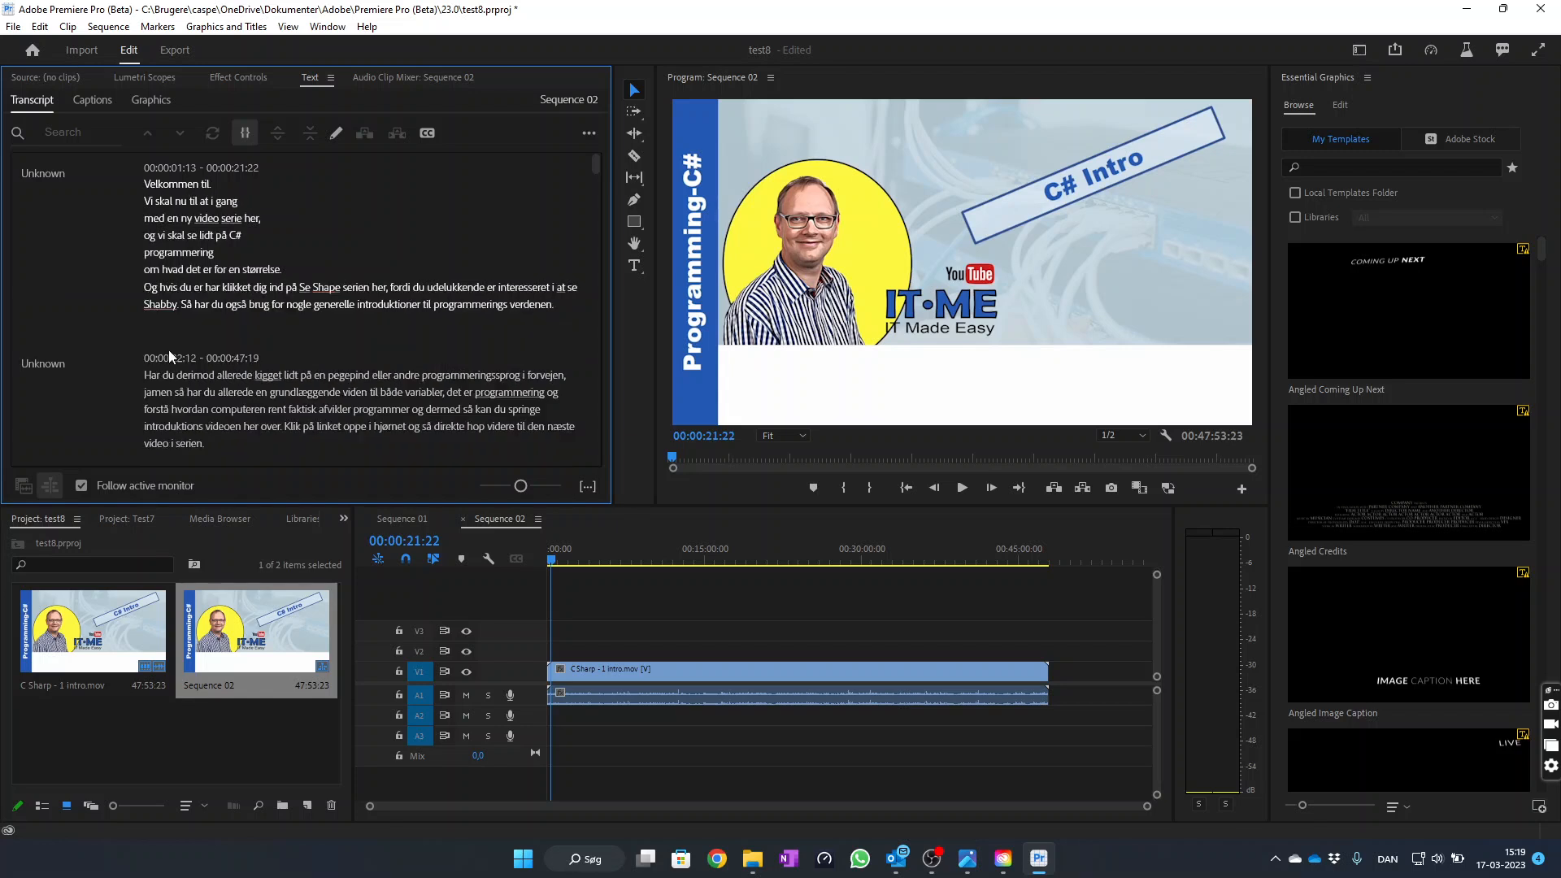
# Check the language in the captions' spell check settings and close the dialog
pyautogui.click(86, 107)
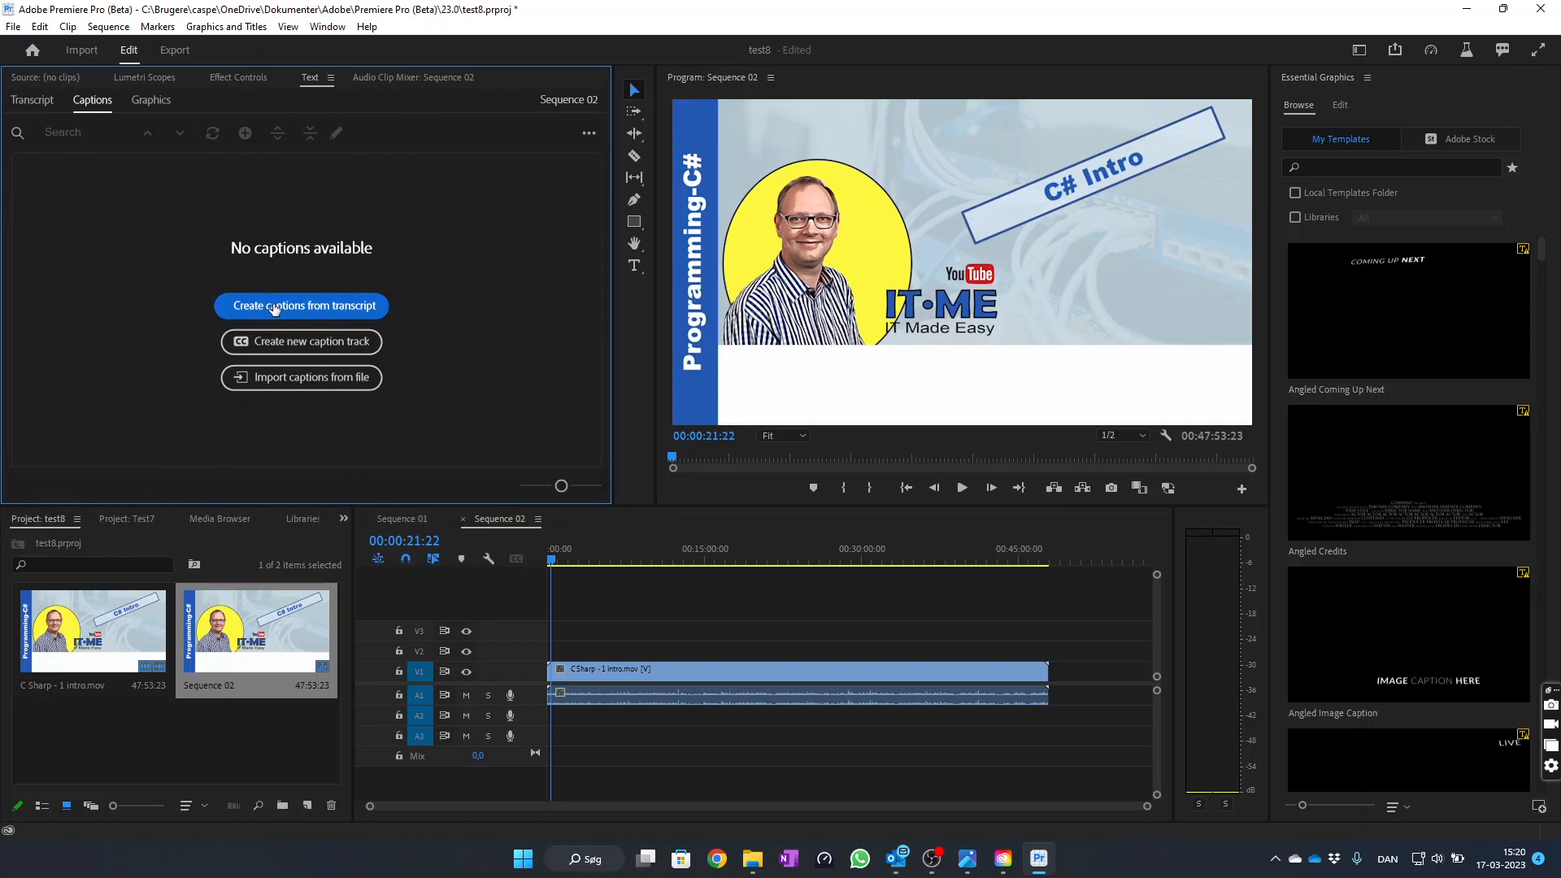
pyautogui.click(591, 133)
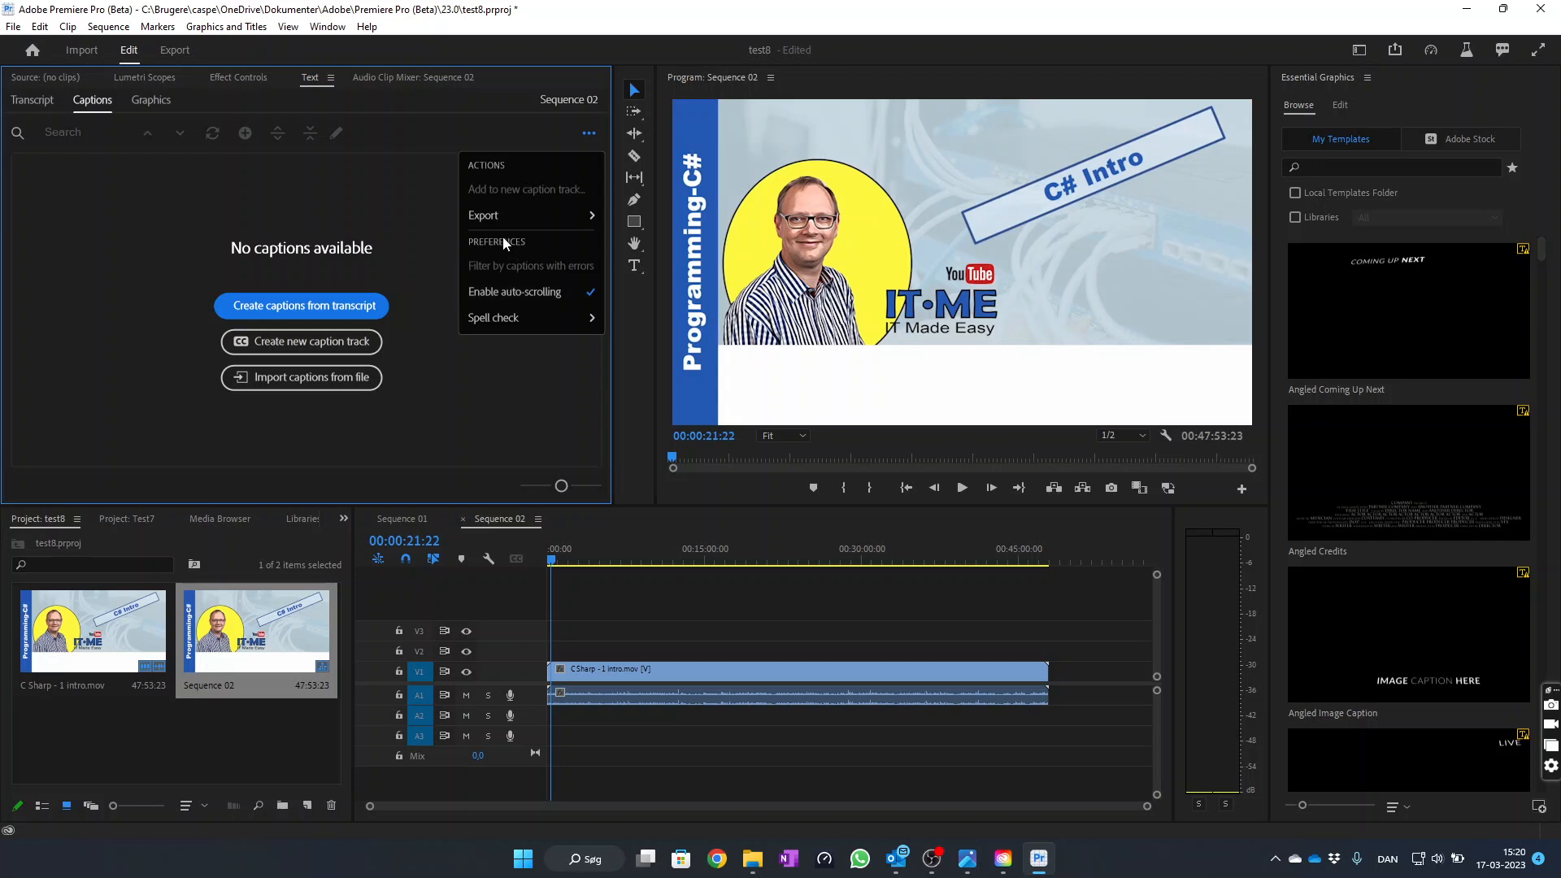
pyautogui.click(320, 203)
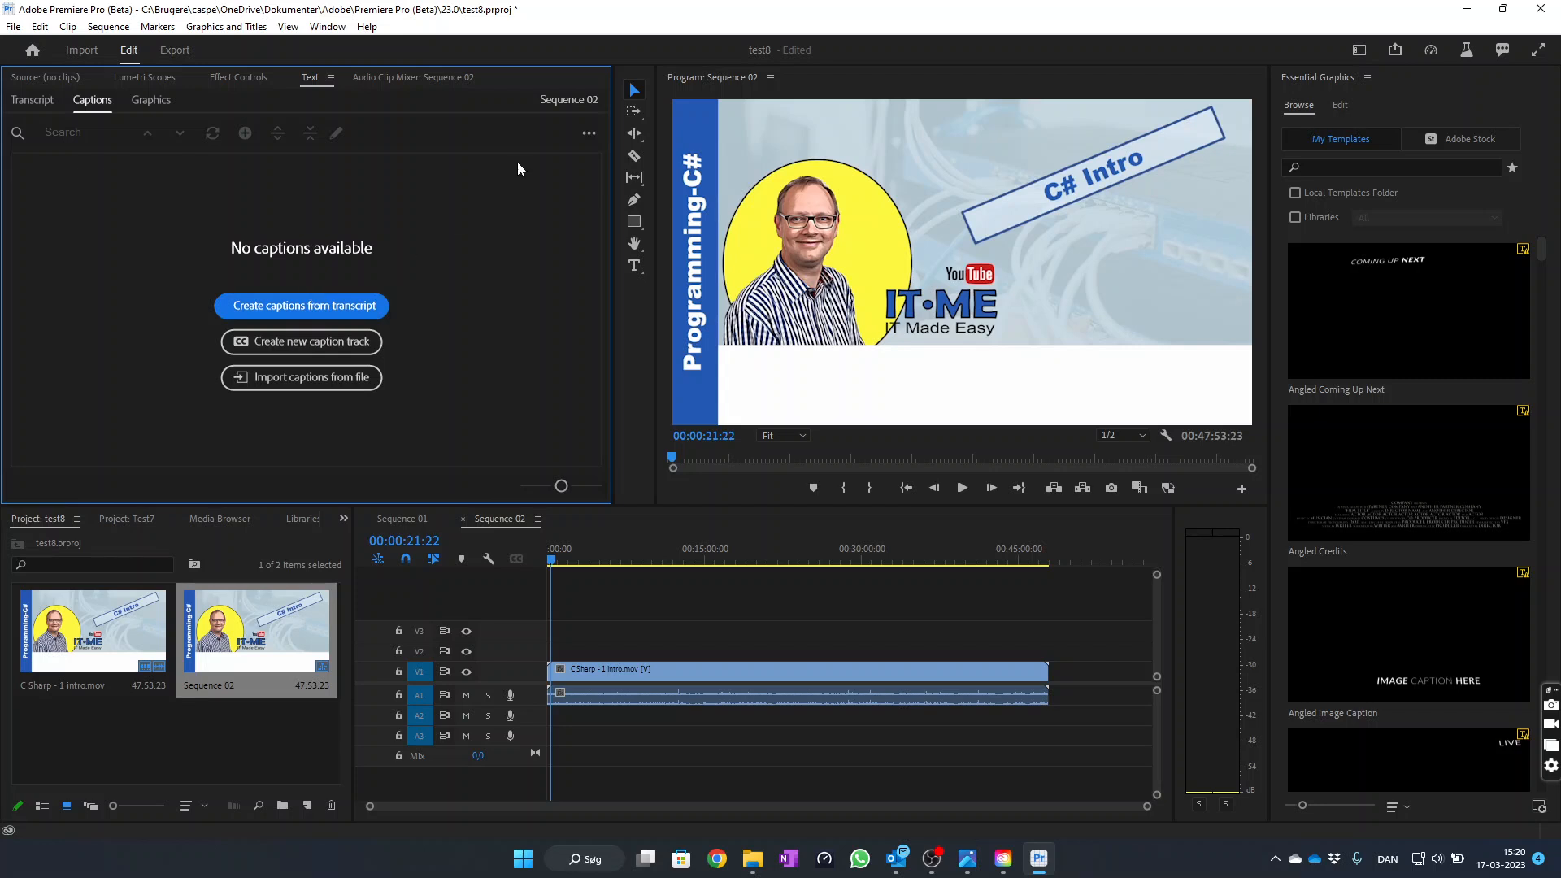
pyautogui.click(588, 135)
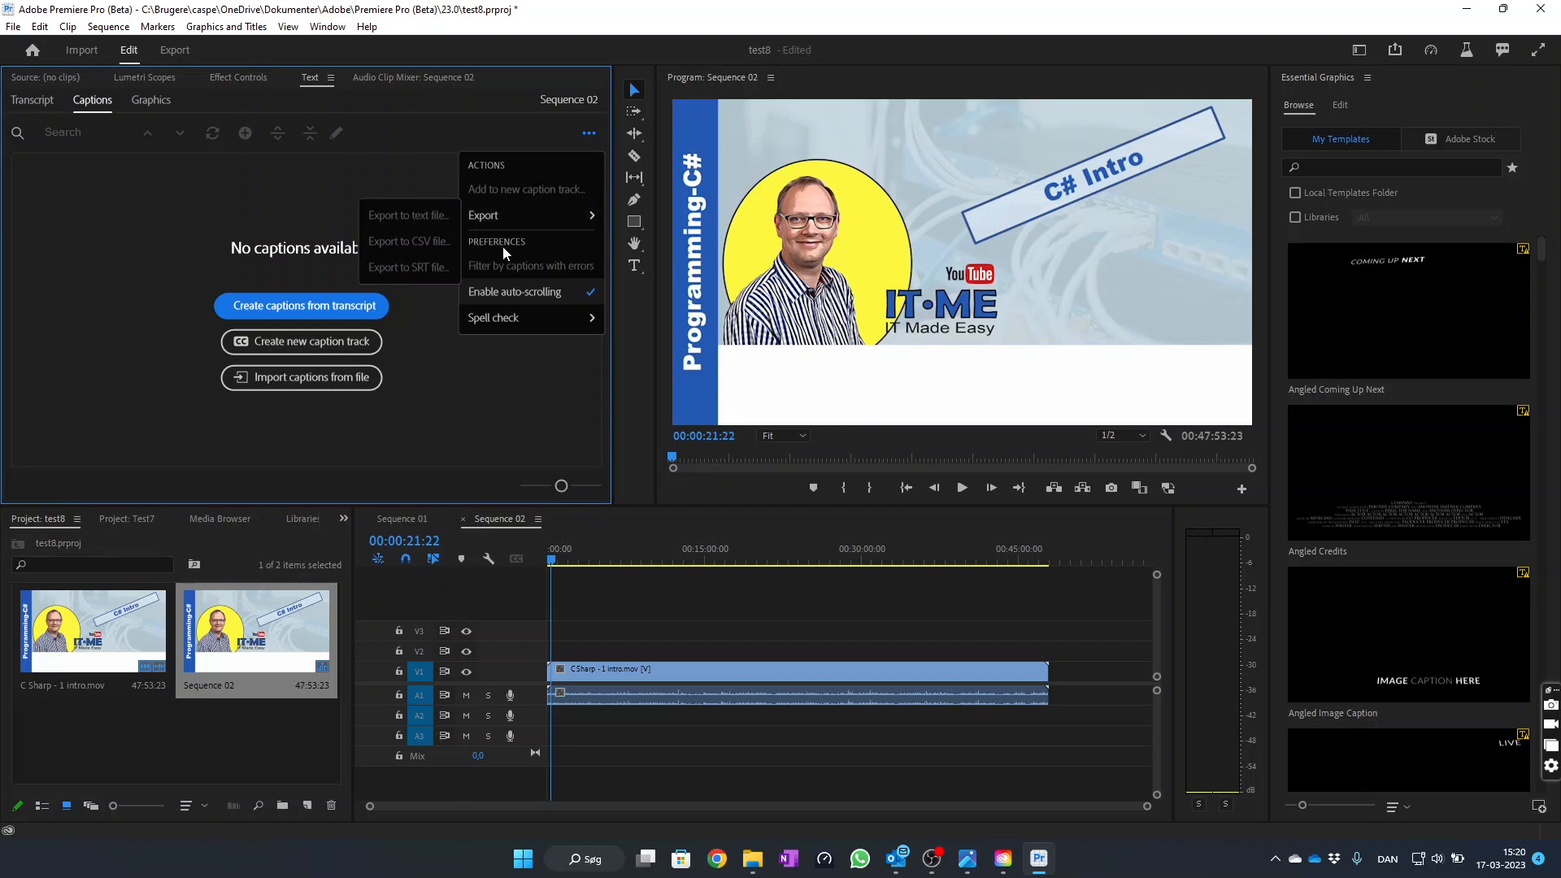
pyautogui.moveTo(512, 324)
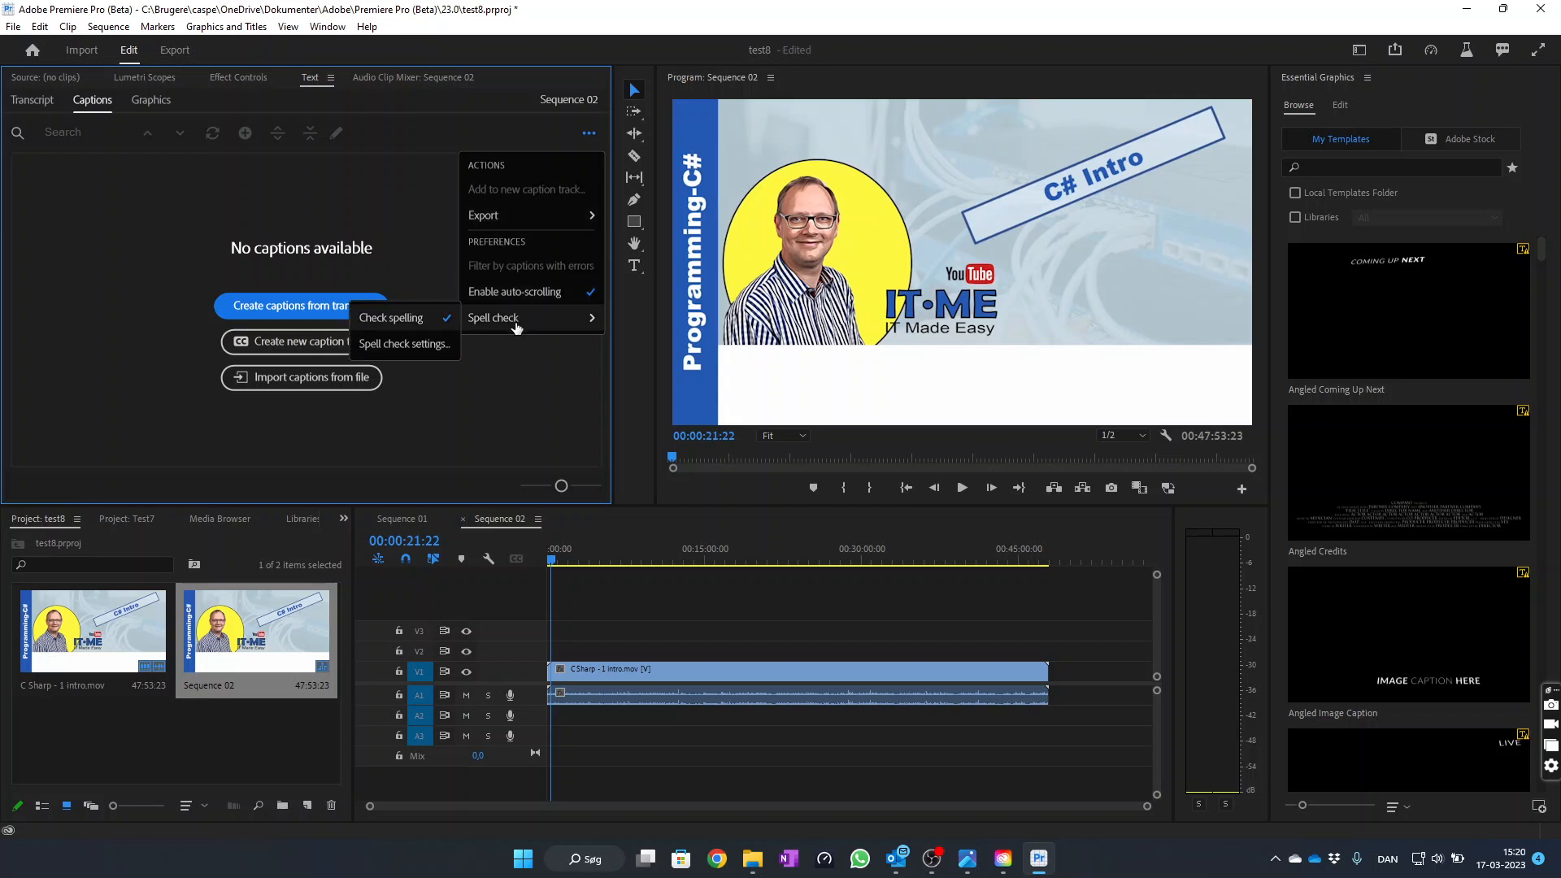
pyautogui.click(431, 345)
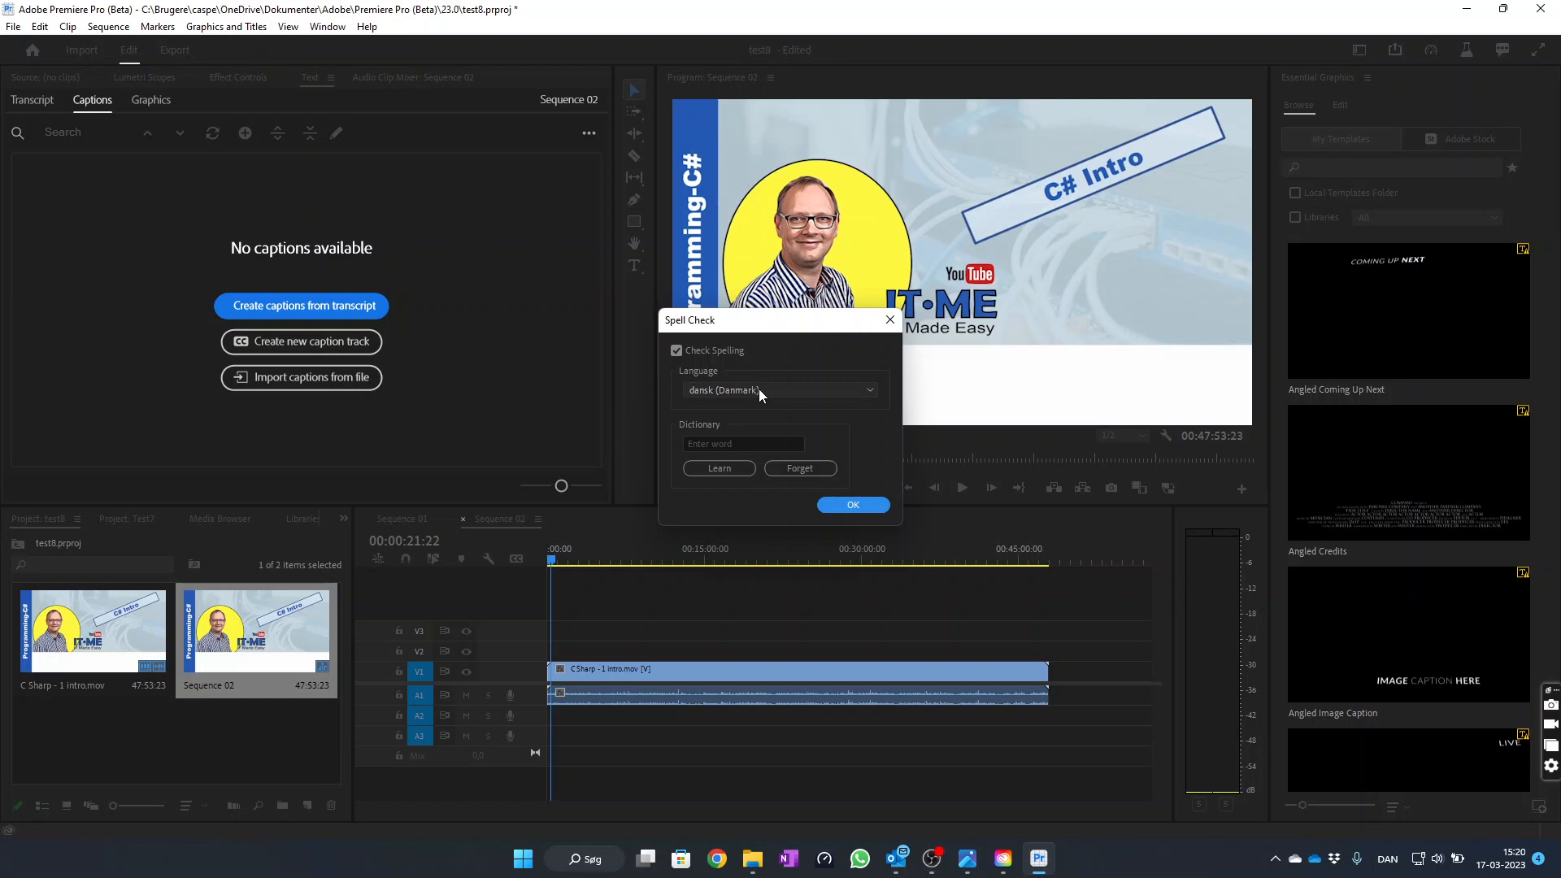
pyautogui.click(869, 507)
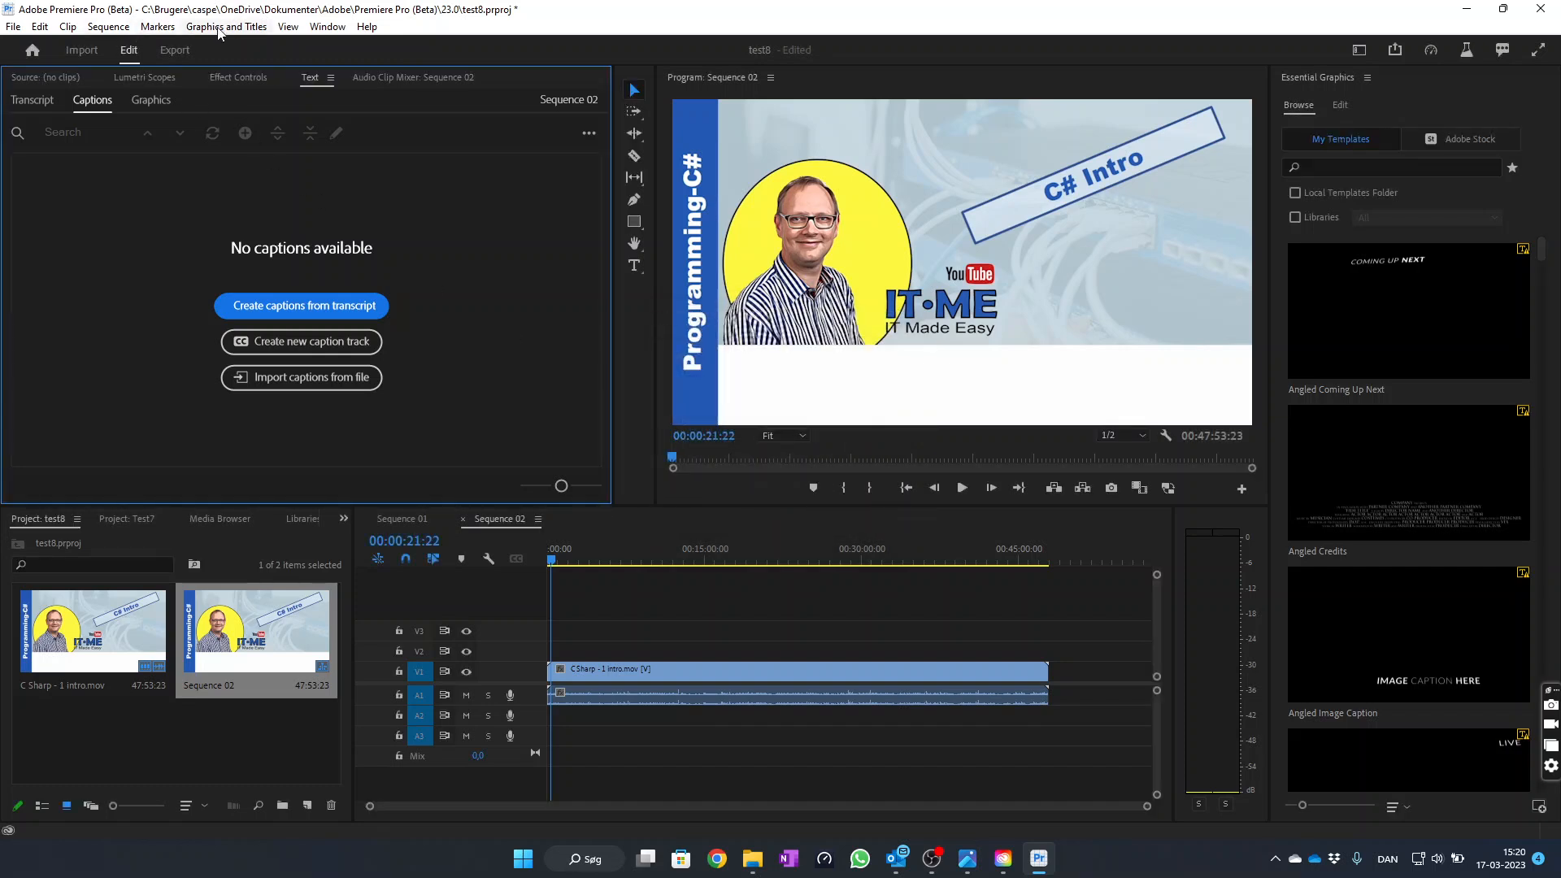
# Check the general project settings and close the dialog without changing anything
pyautogui.click(13, 27)
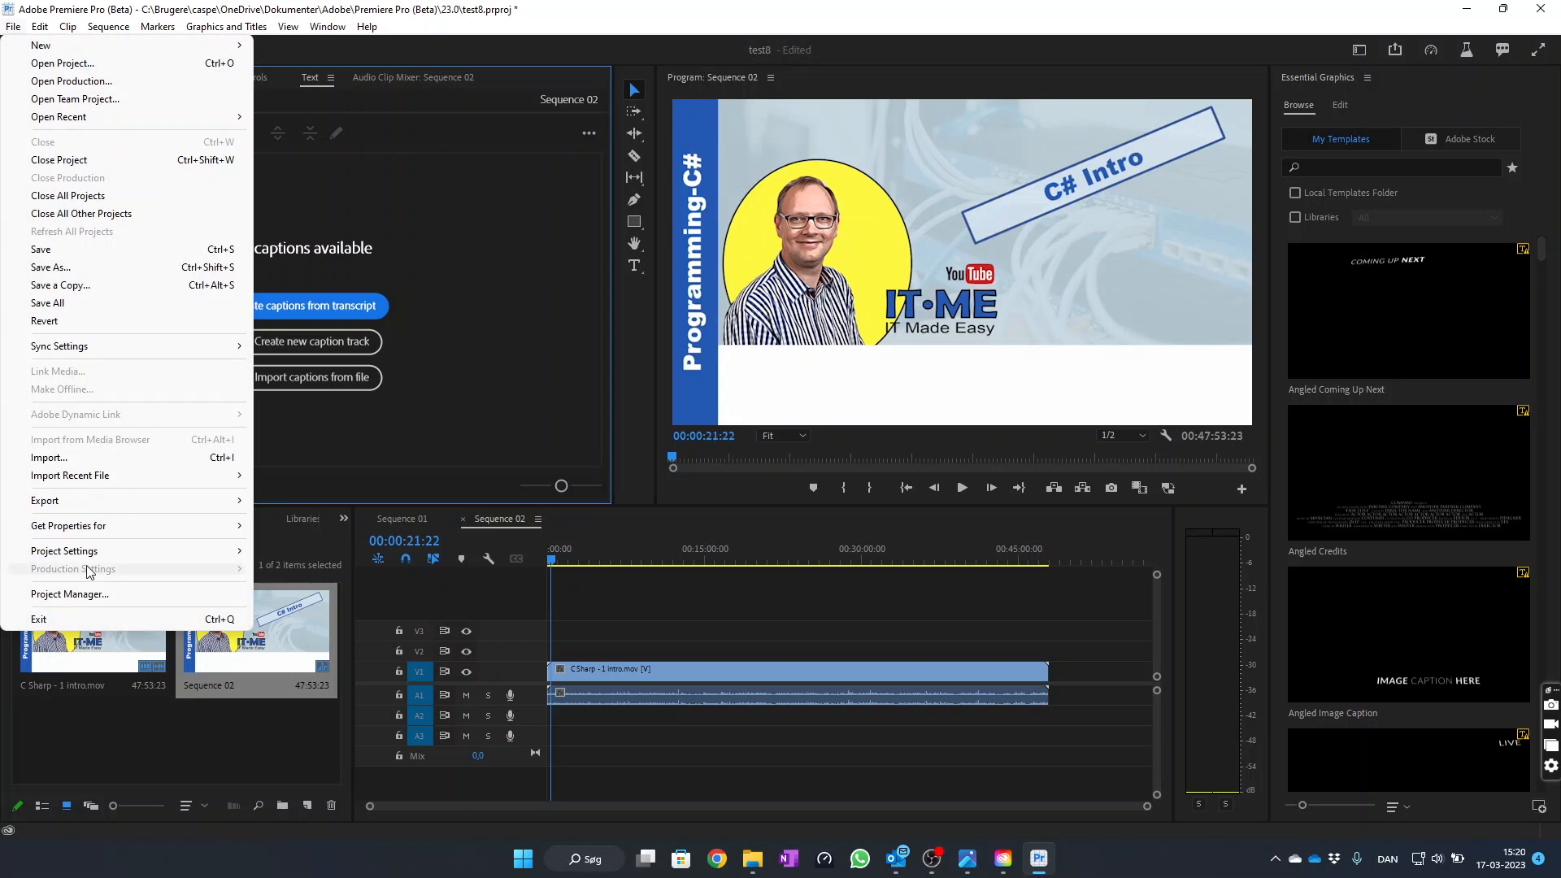
pyautogui.moveTo(96, 540)
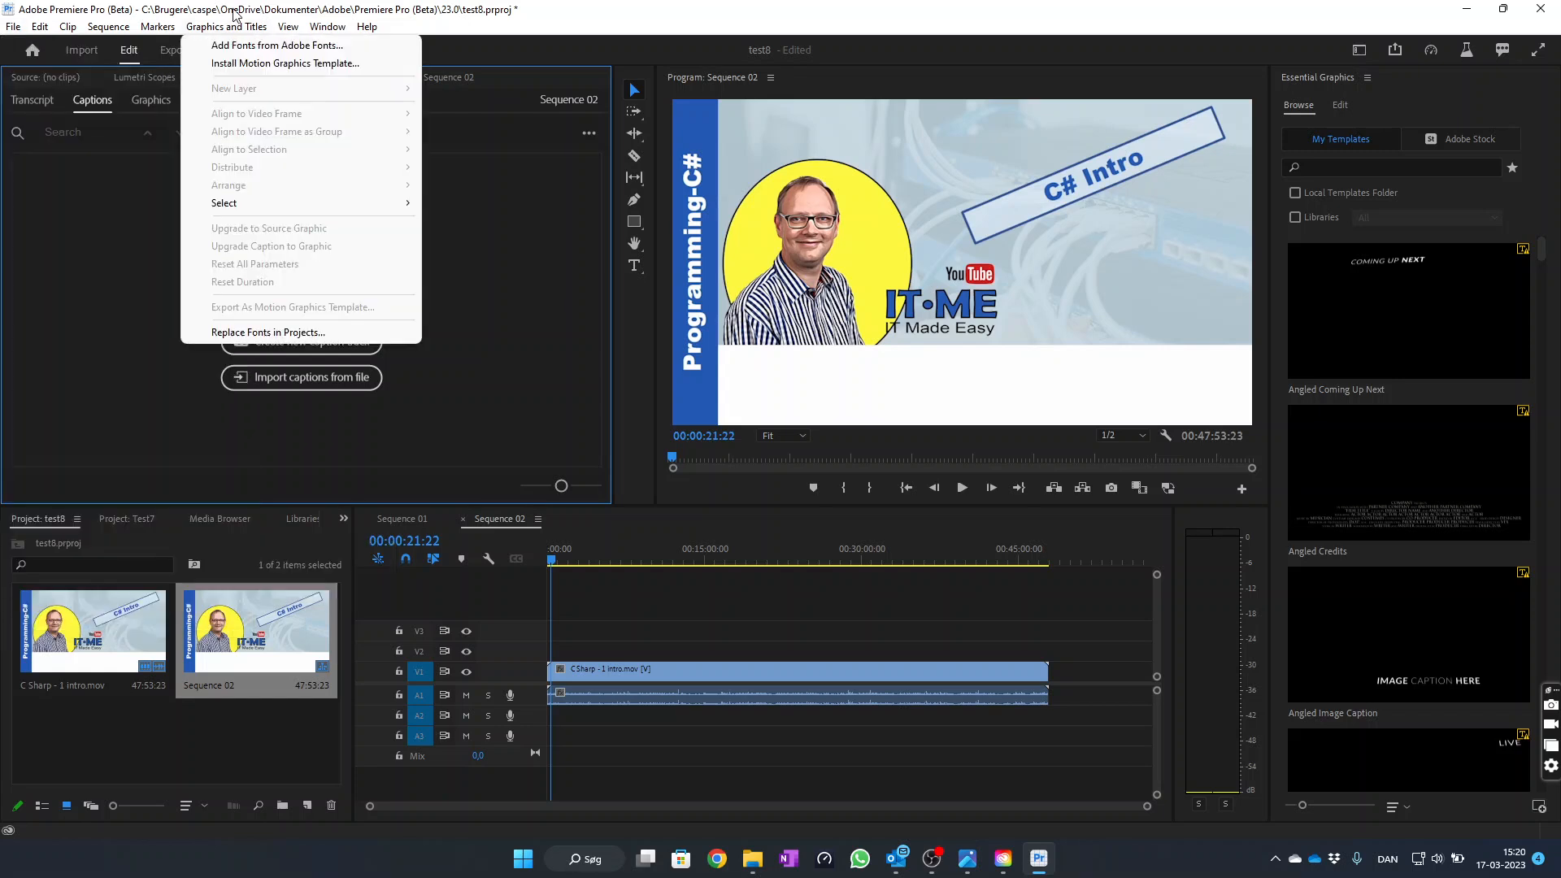
pyautogui.moveTo(288, 31)
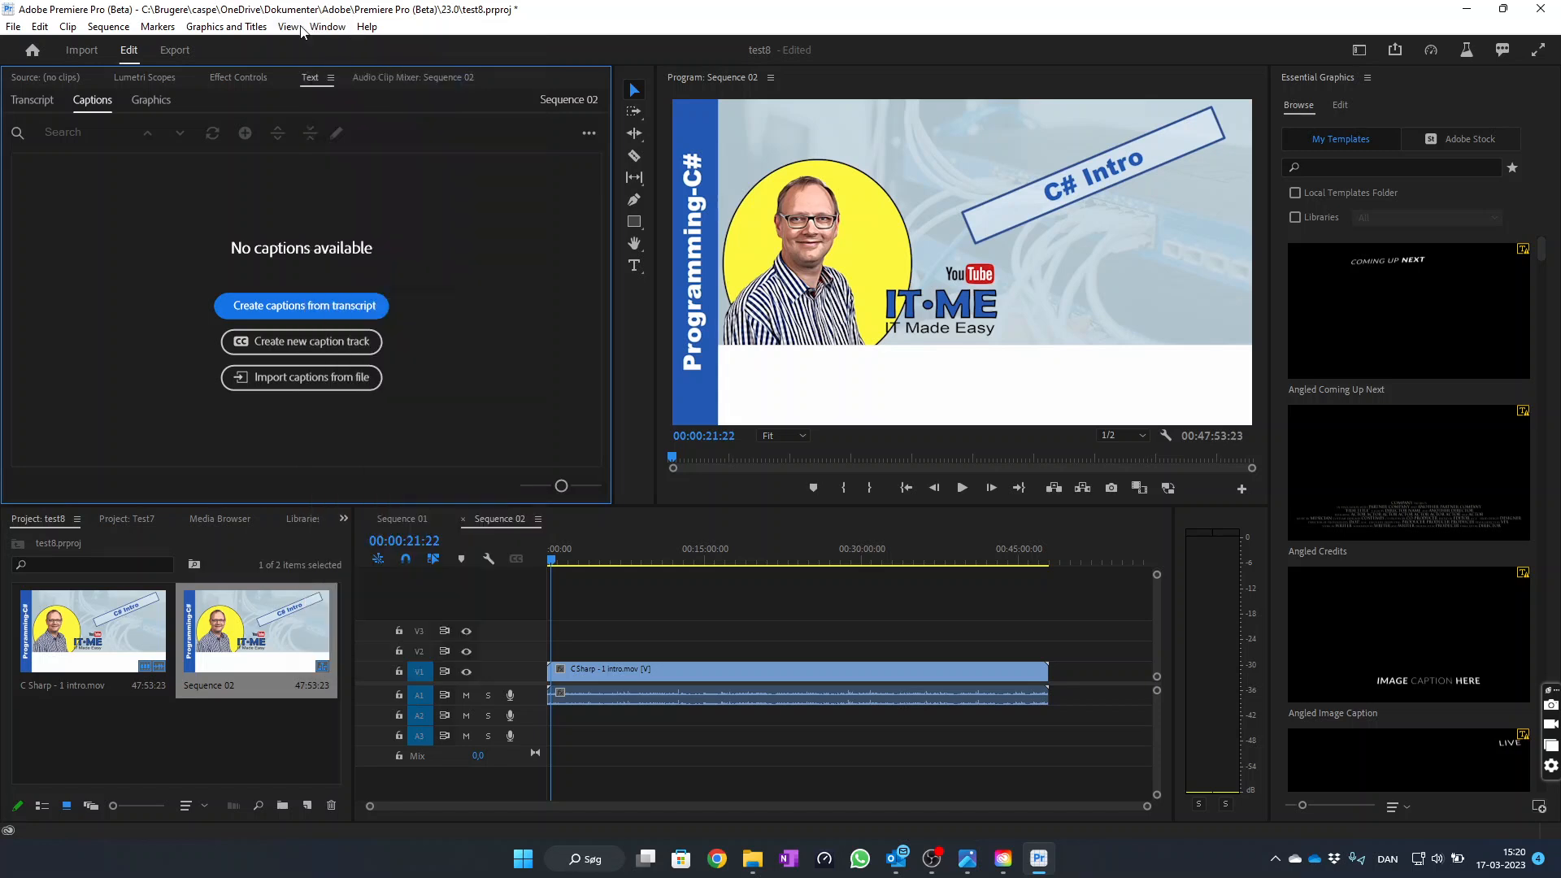
pyautogui.moveTo(108, 32)
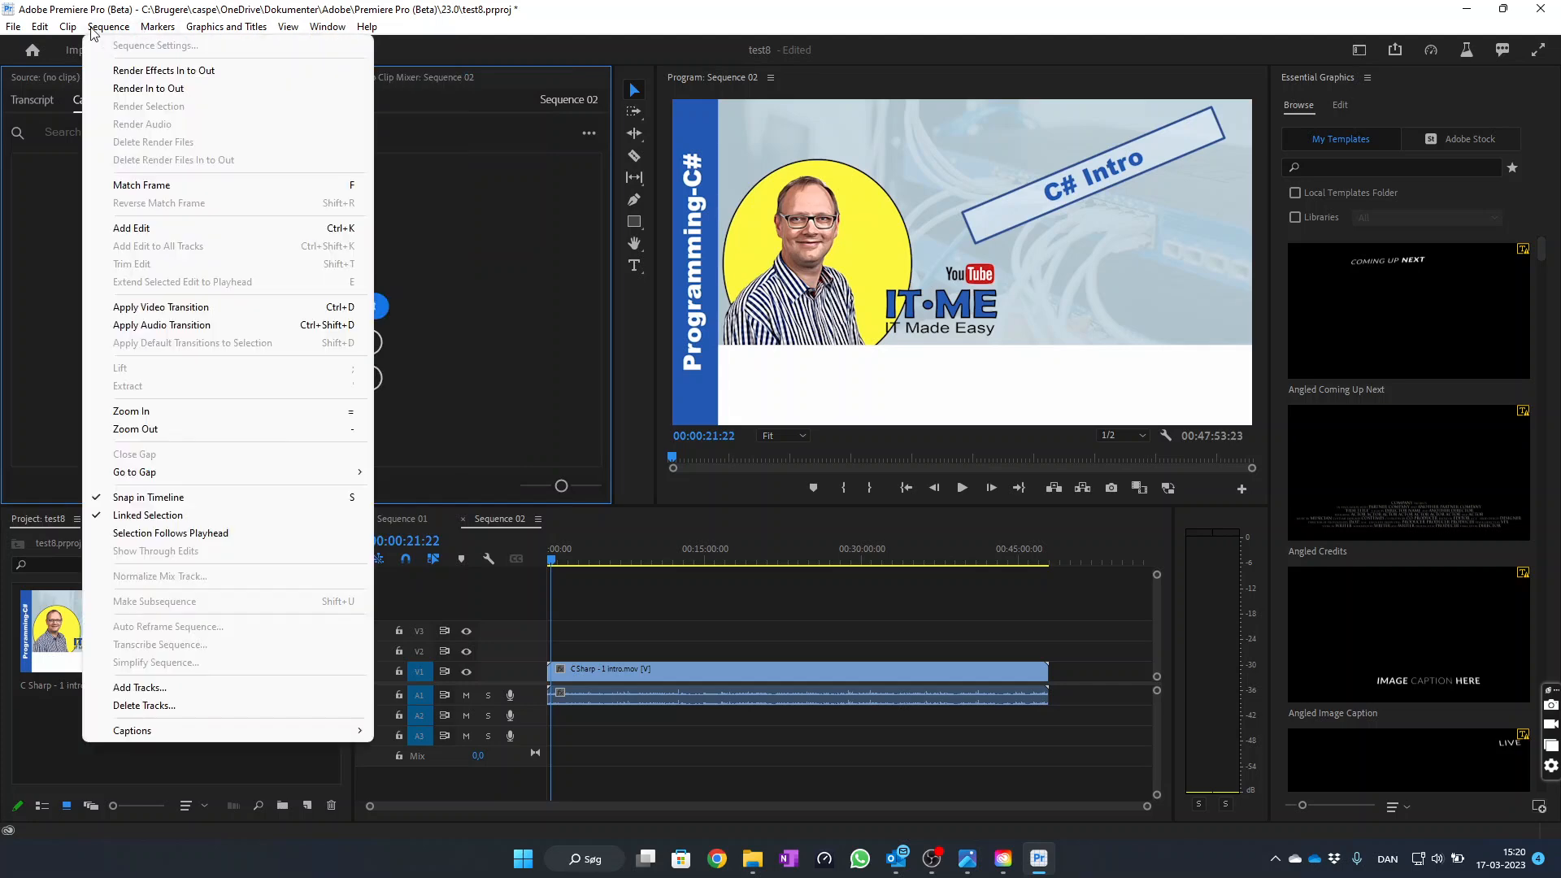
pyautogui.moveTo(15, 28)
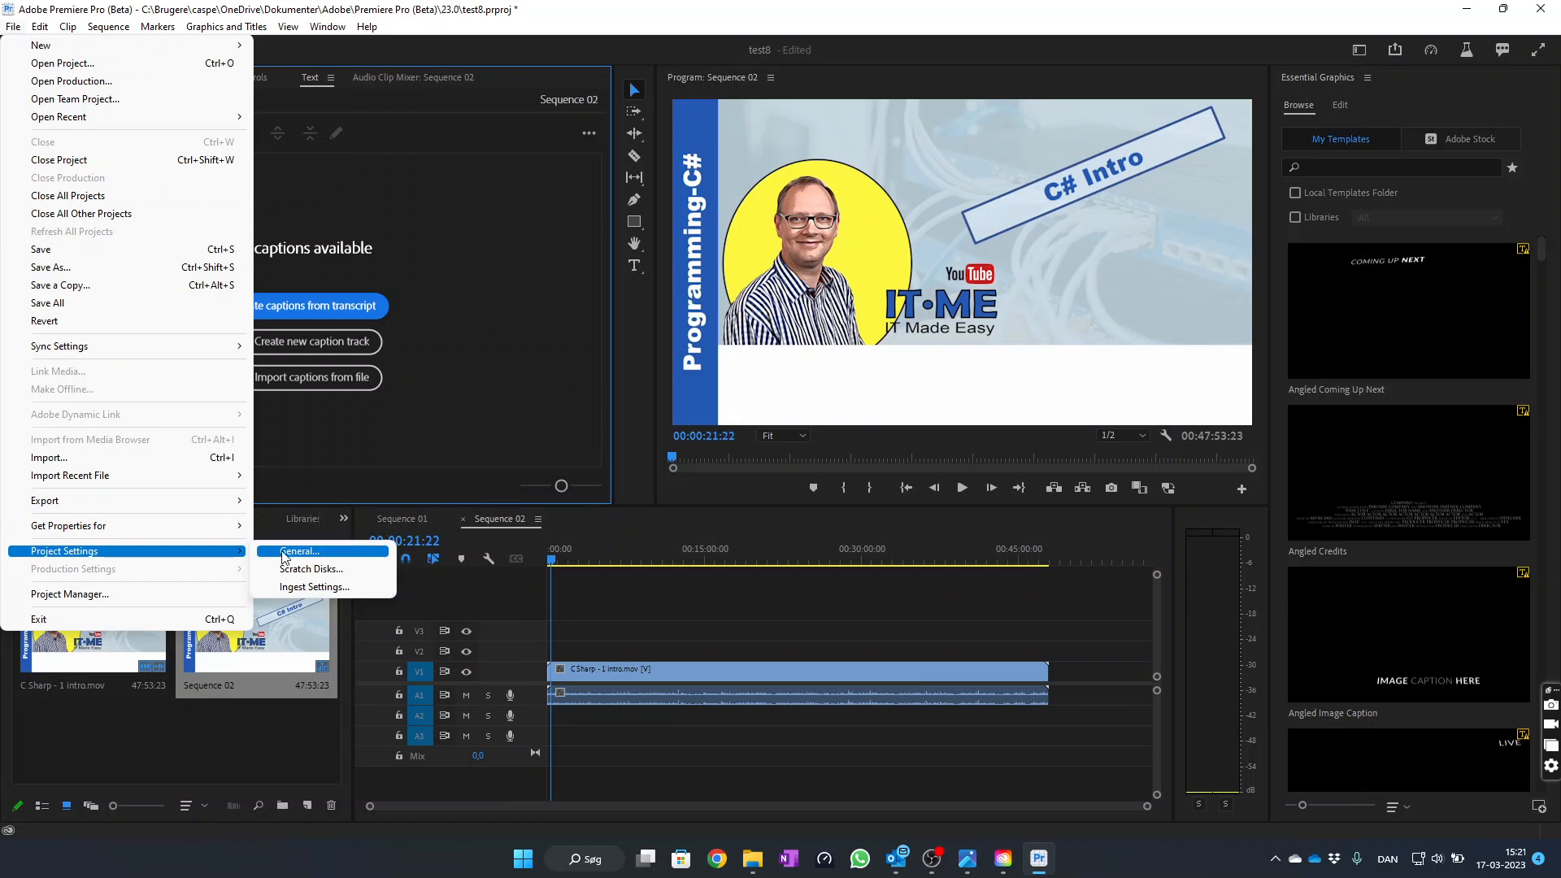
pyautogui.click(283, 553)
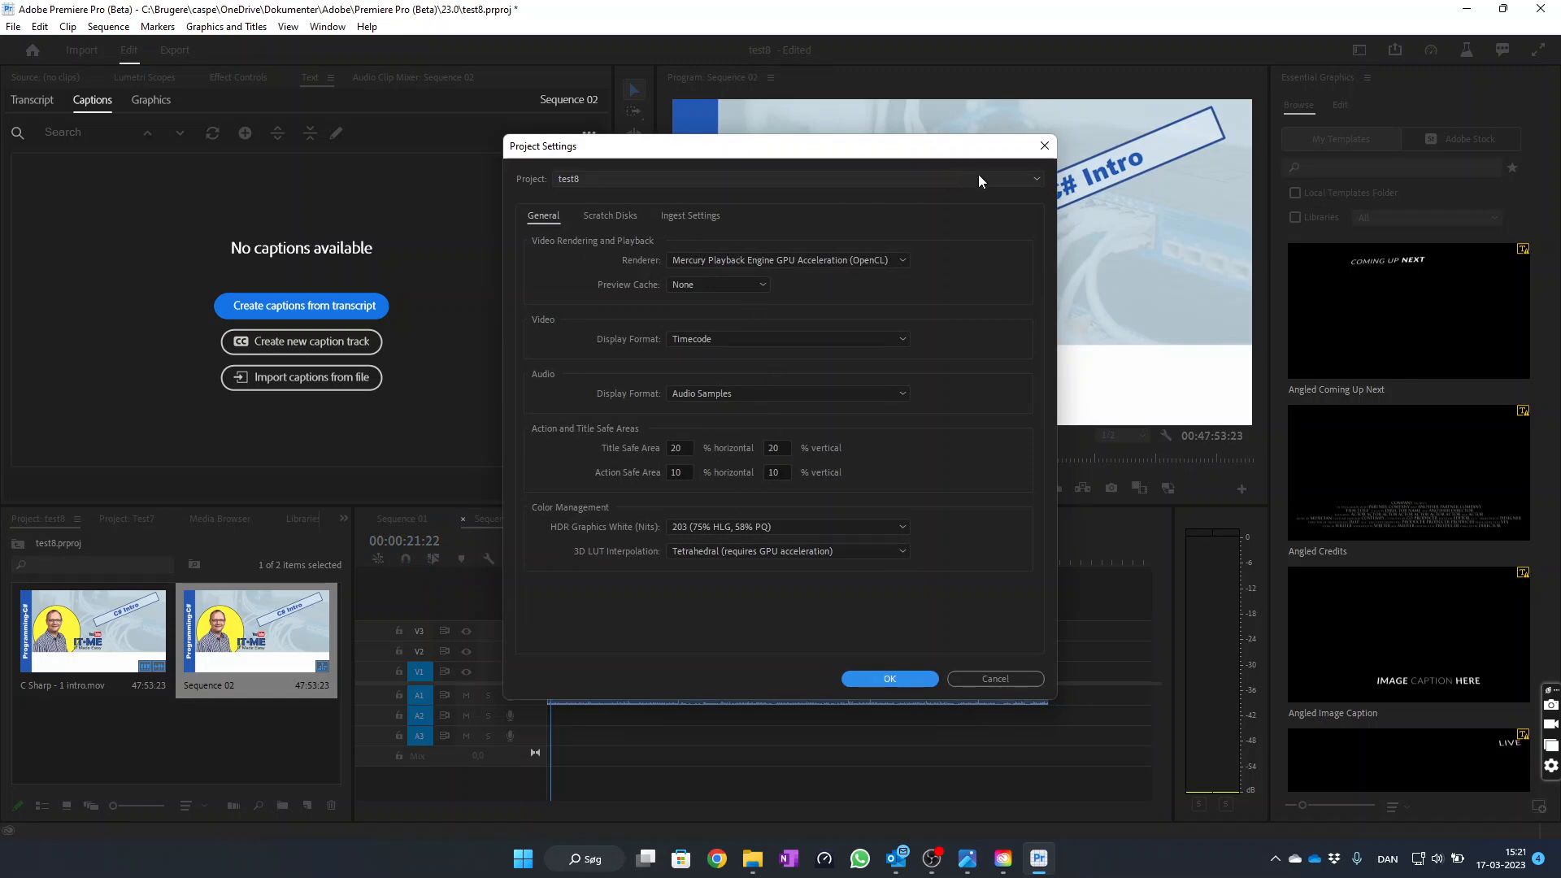
pyautogui.click(1044, 146)
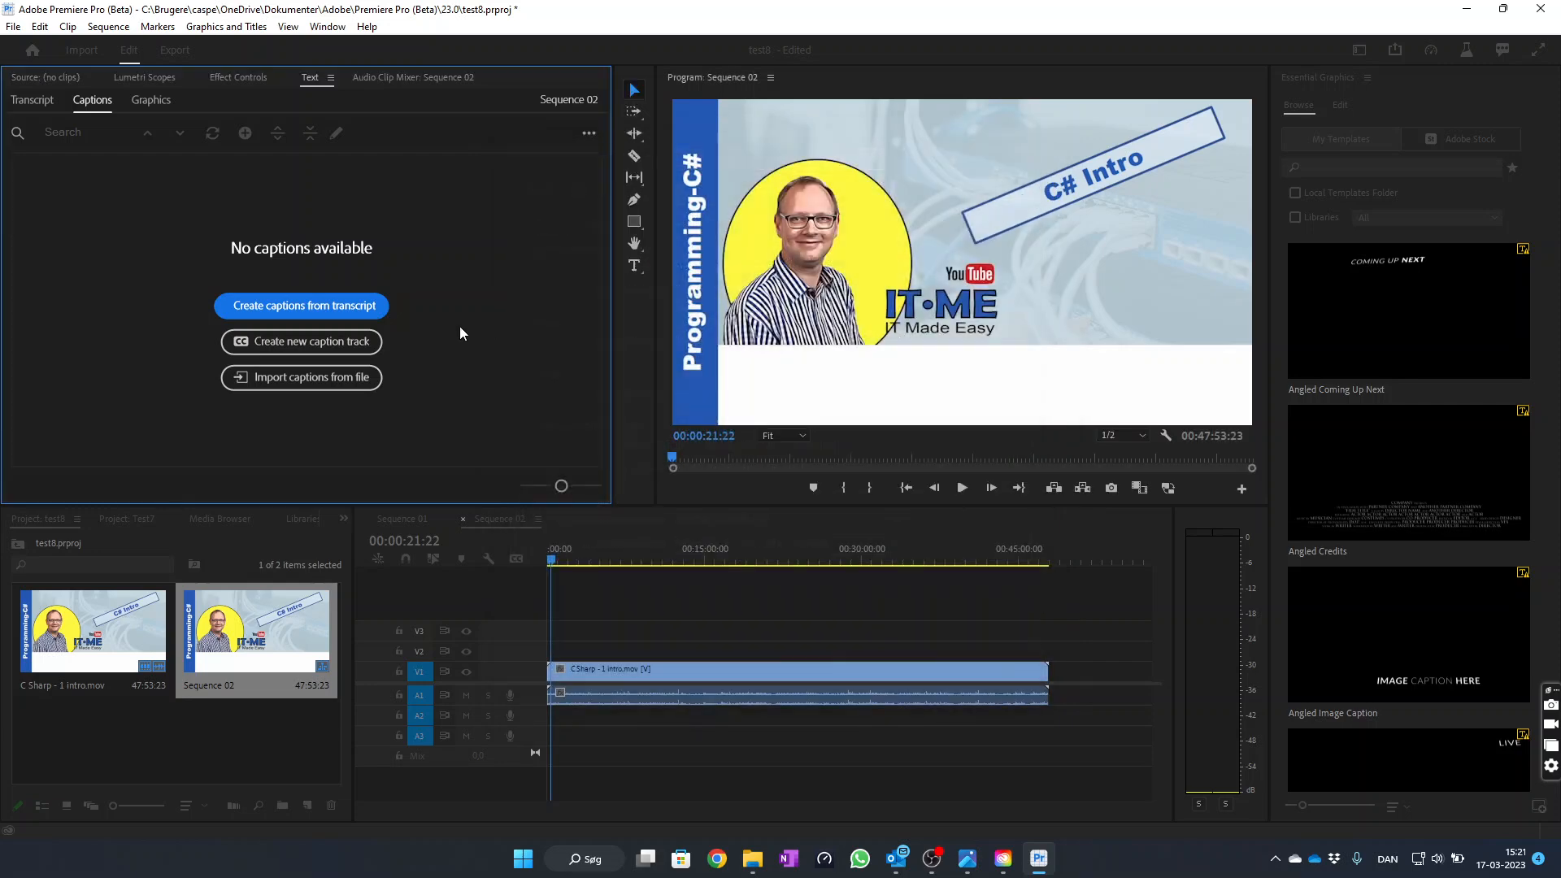
# Create captions from the transcript with the Subtitle default preset, a shorter minimum duration and a longer maximum length in characters
pyautogui.click(324, 306)
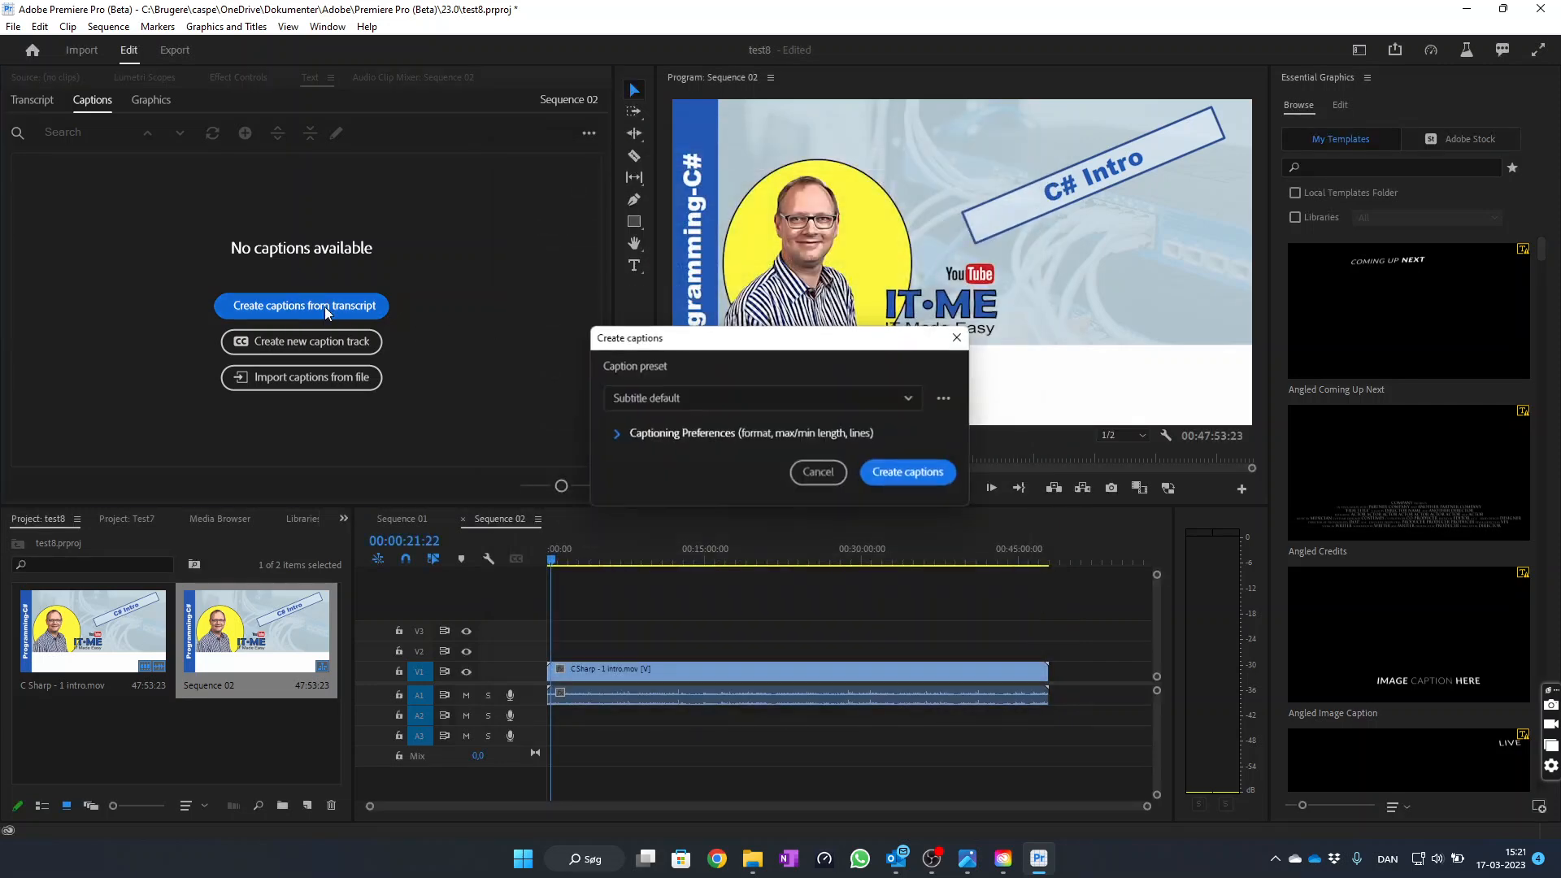
pyautogui.click(678, 435)
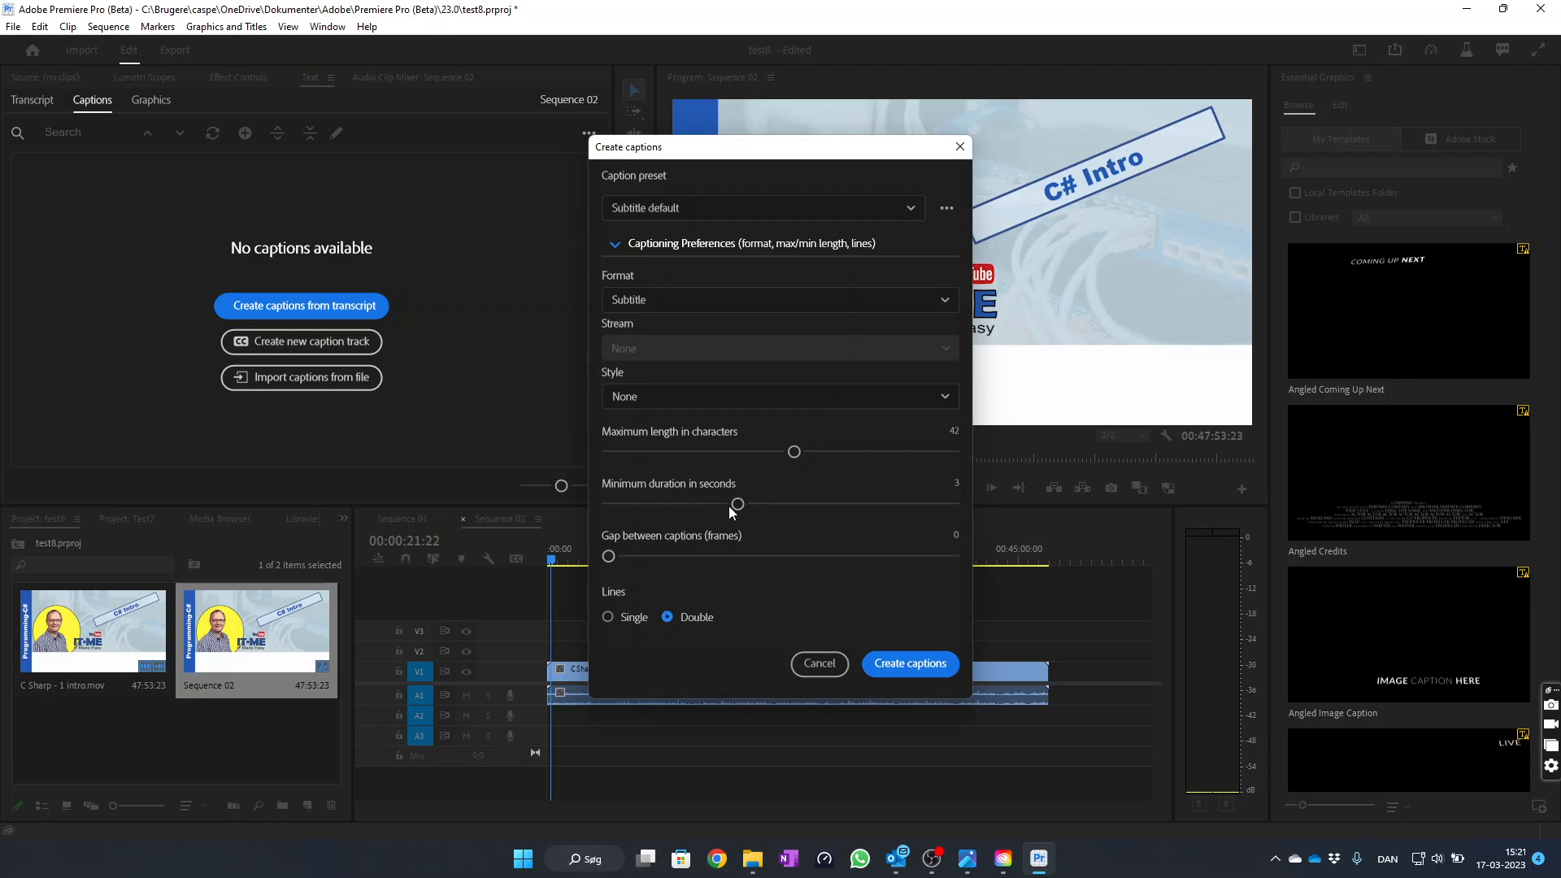
pyautogui.moveTo(737, 503); pyautogui.dragTo(611, 504)
pyautogui.moveTo(795, 453); pyautogui.dragTo(843, 456)
pyautogui.click(899, 670)
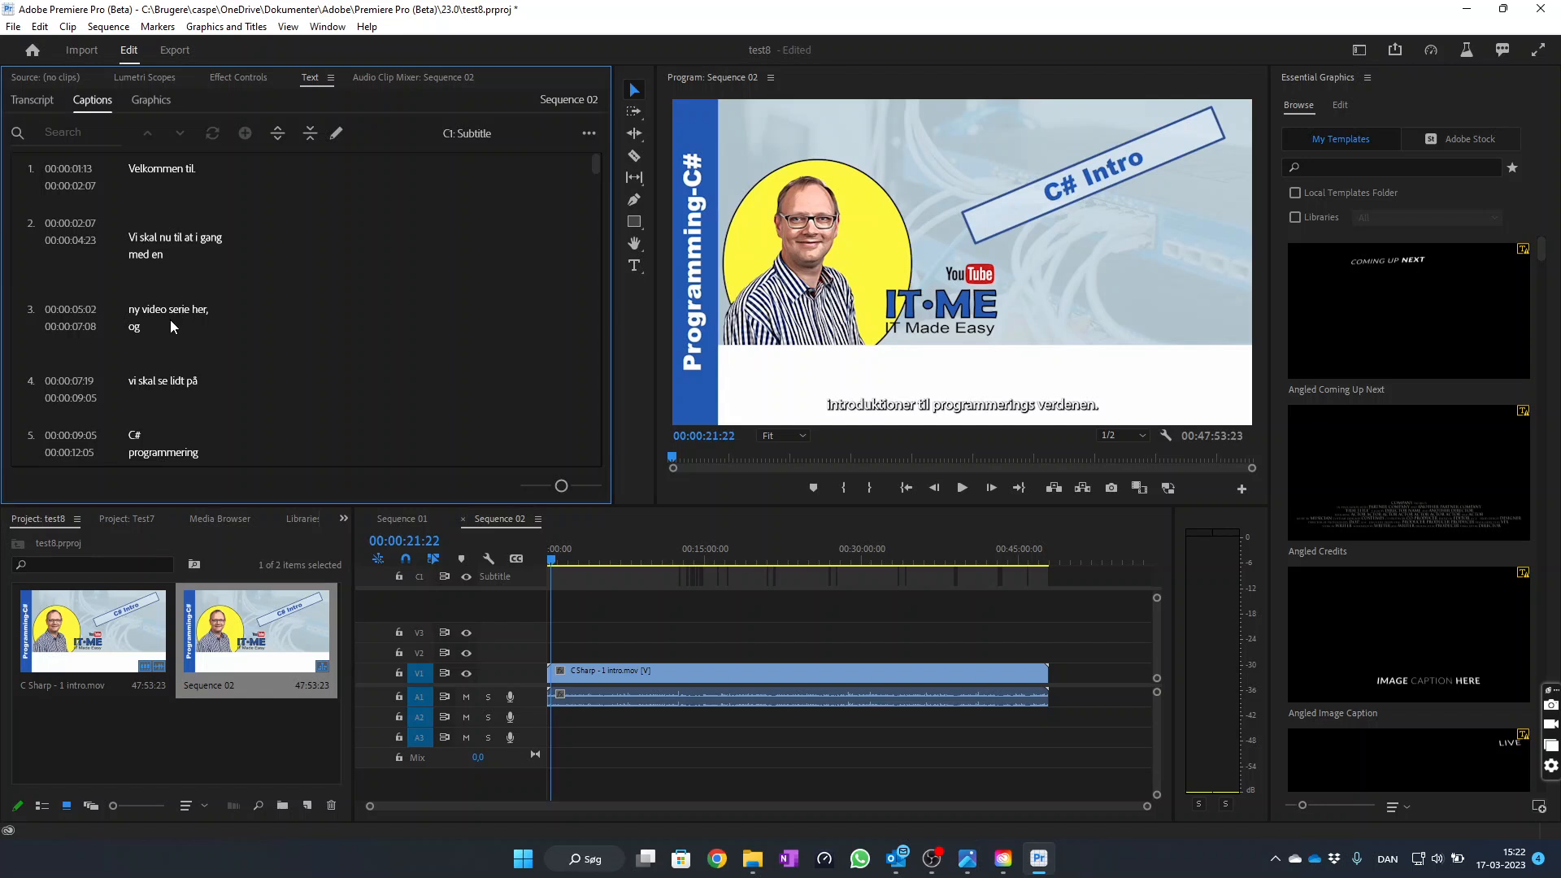
# Remove the line break between "C#" and "programmering" in the fifth caption
pyautogui.scroll(-2, 179, 382)
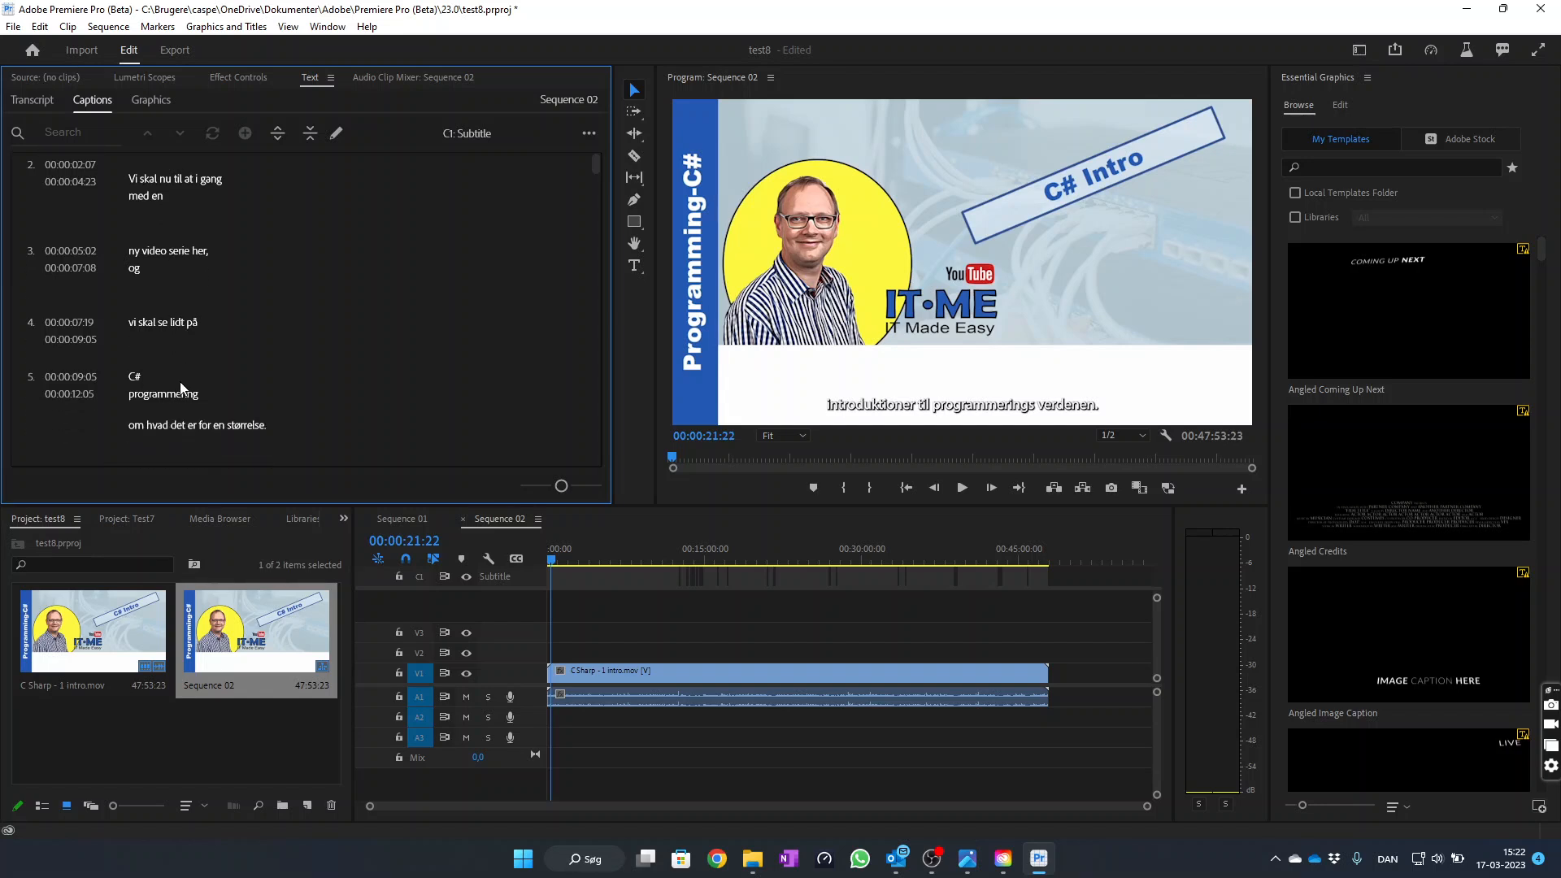
pyautogui.scroll(-1, 207, 426)
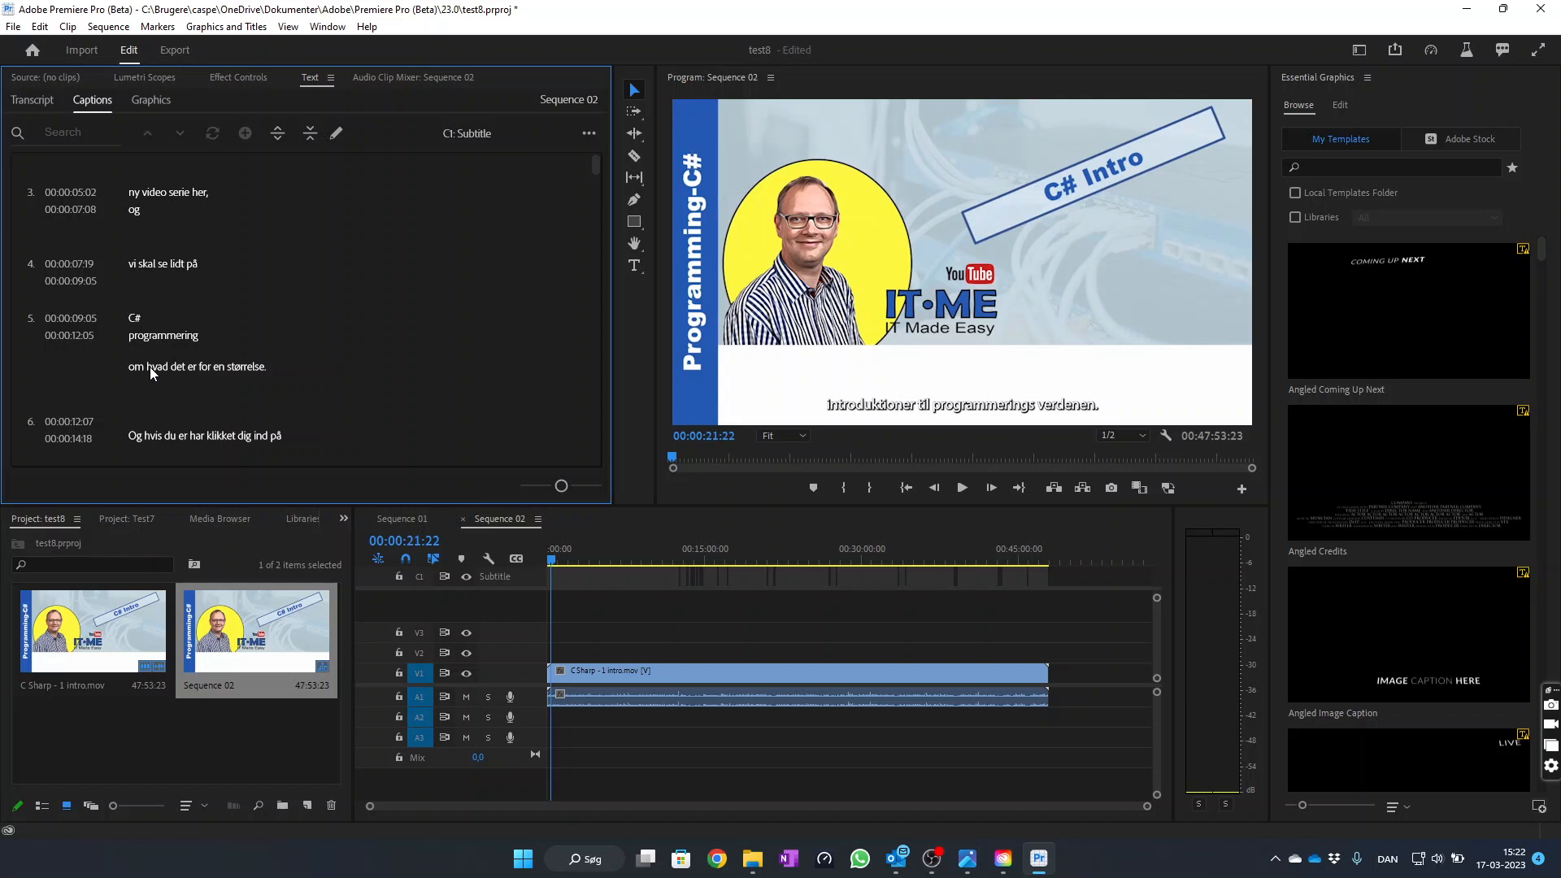
pyautogui.doubleClick(155, 325)
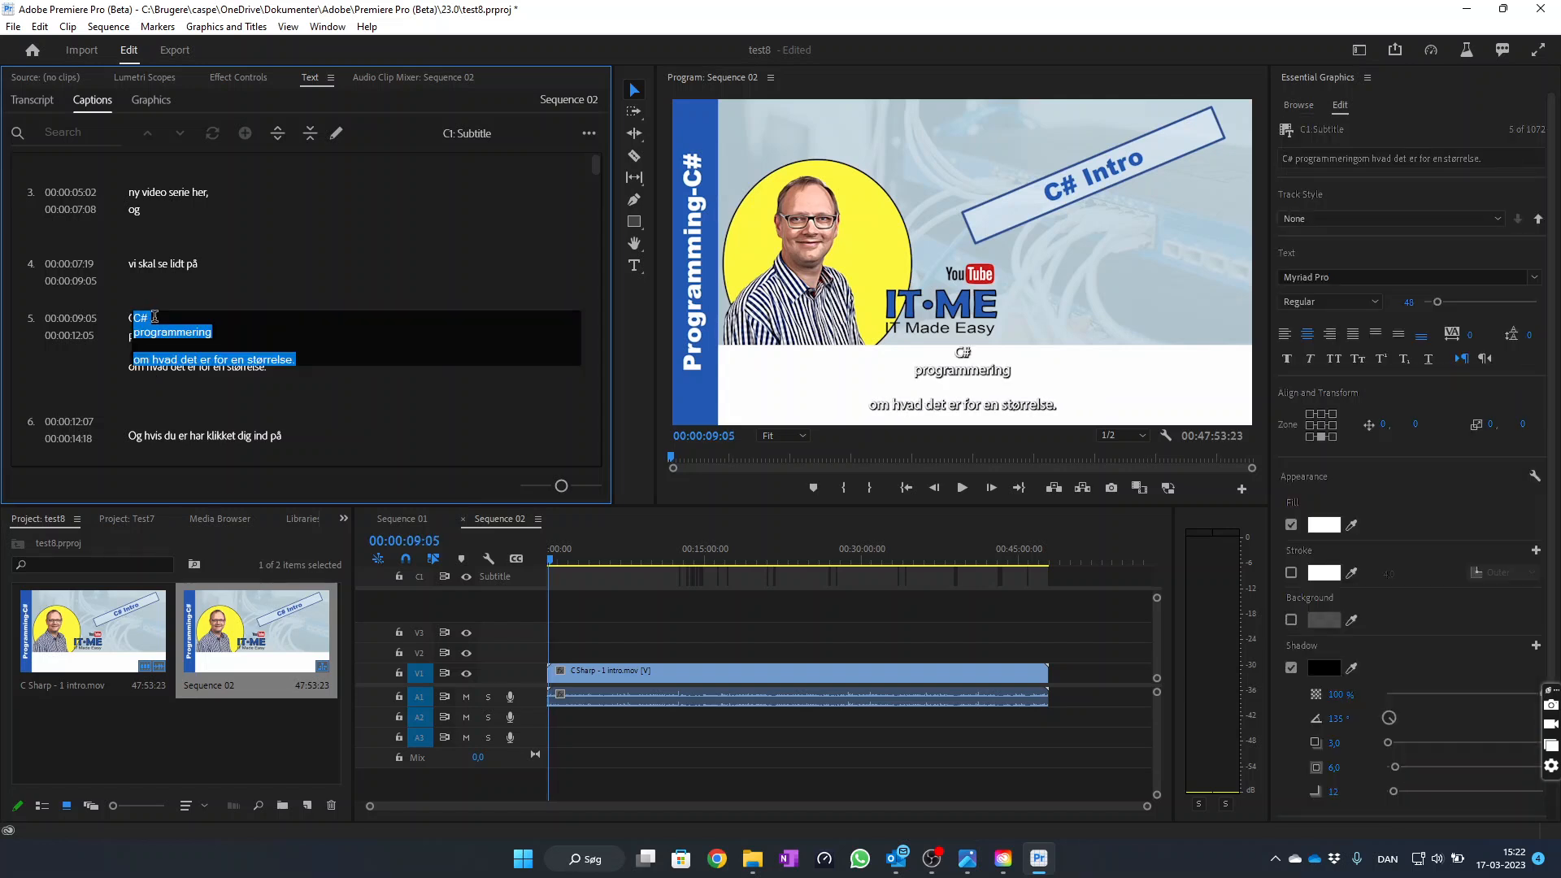
pyautogui.click(173, 324)
pyautogui.press('Delete')
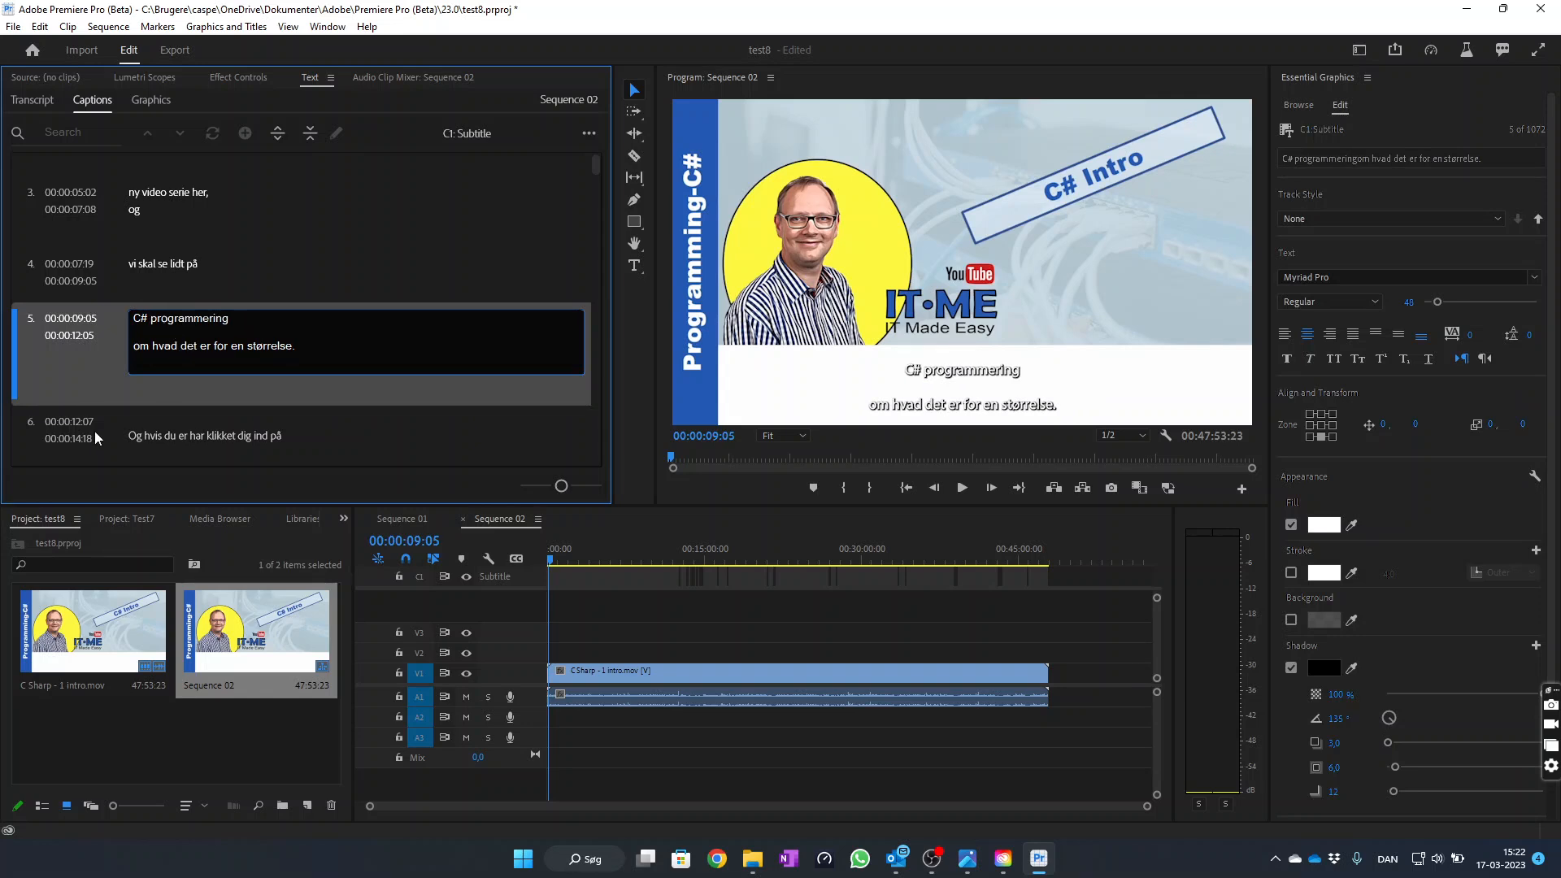
pyautogui.click(98, 397)
# Look through the following captions and delete the Subtitle caption track from the timeline
pyautogui.scroll(-5, 218, 407)
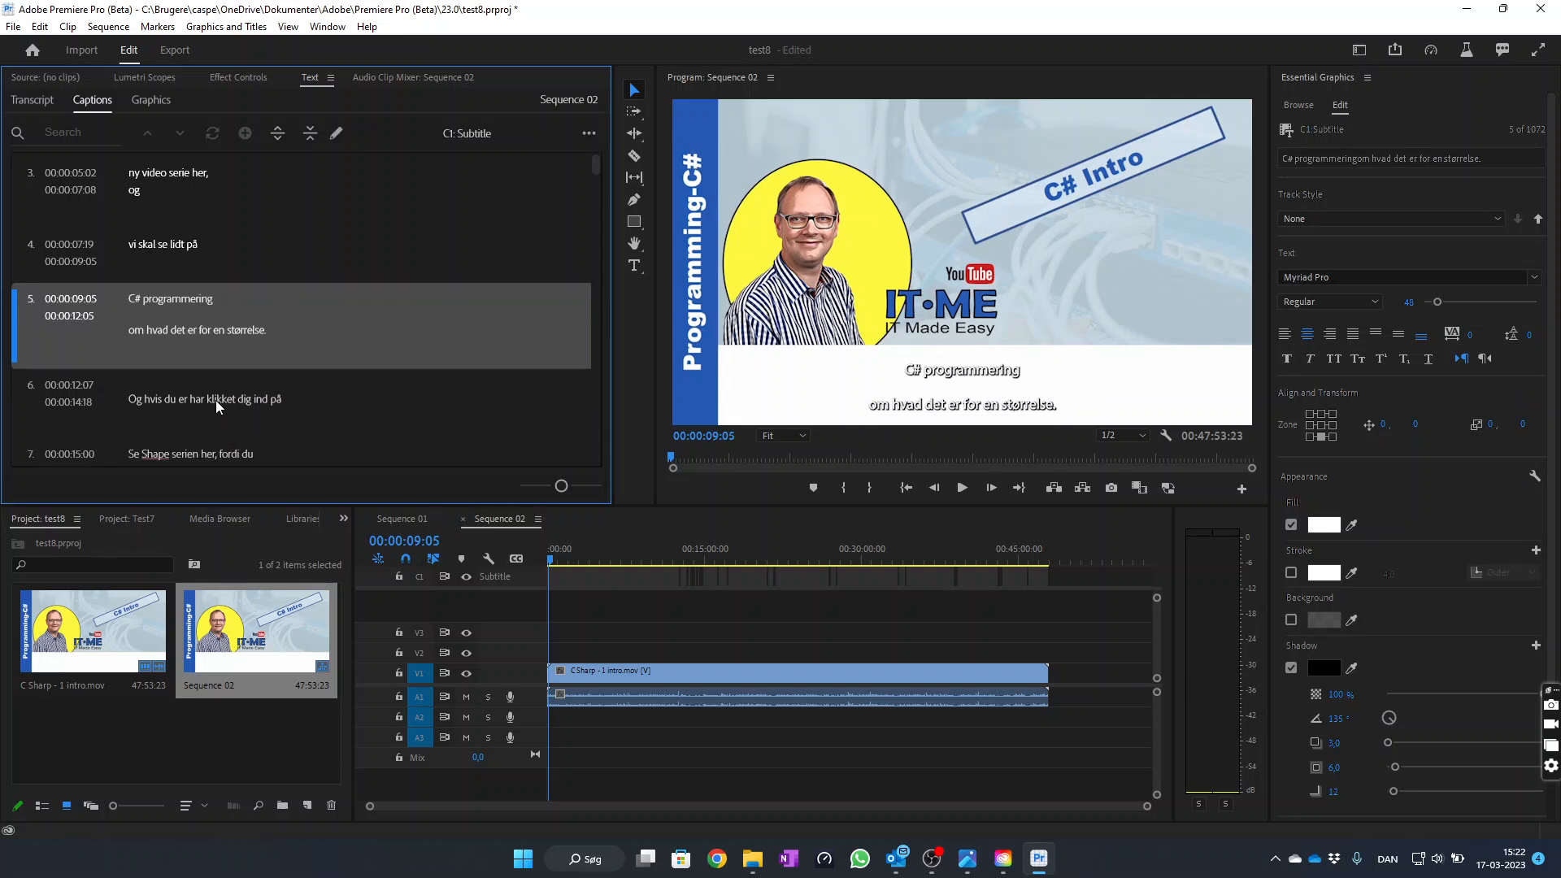
pyautogui.scroll(-10, 216, 406)
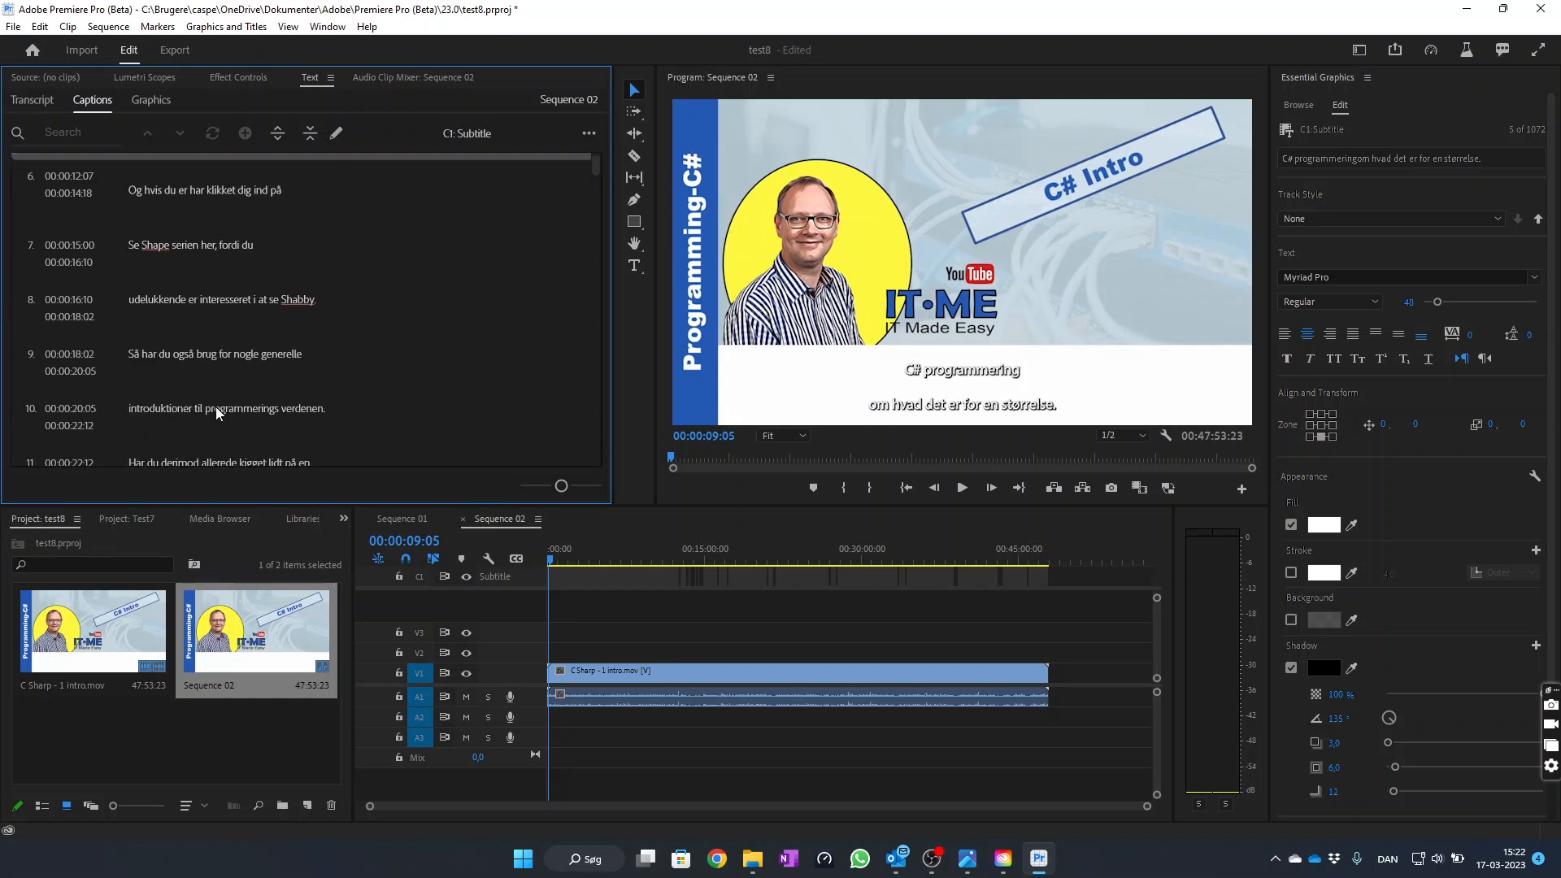
pyautogui.scroll(-1, 214, 426)
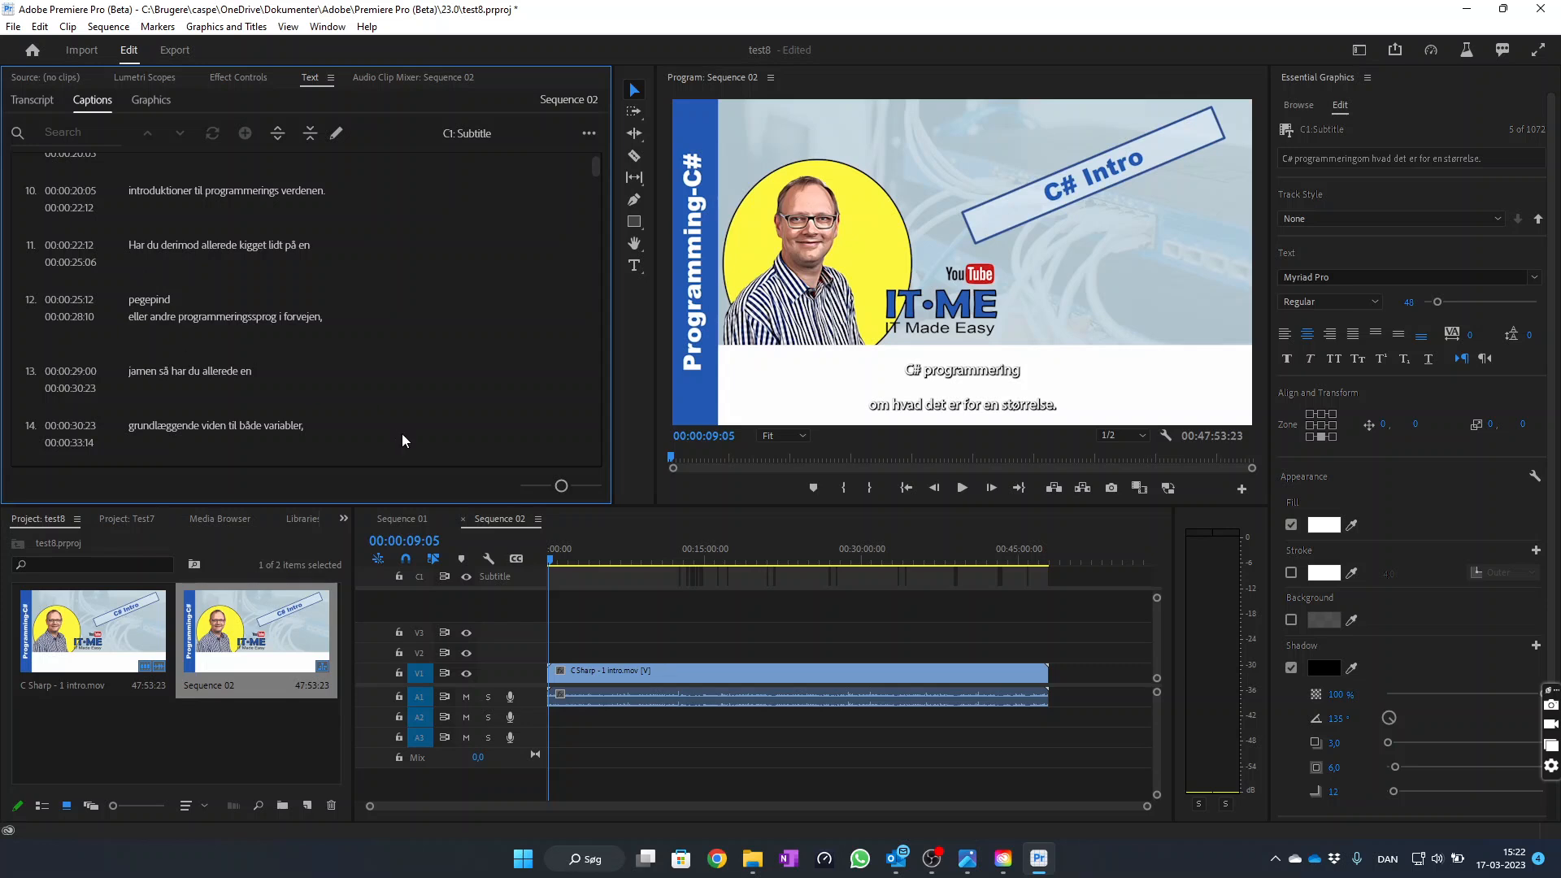
pyautogui.rightClick(483, 578)
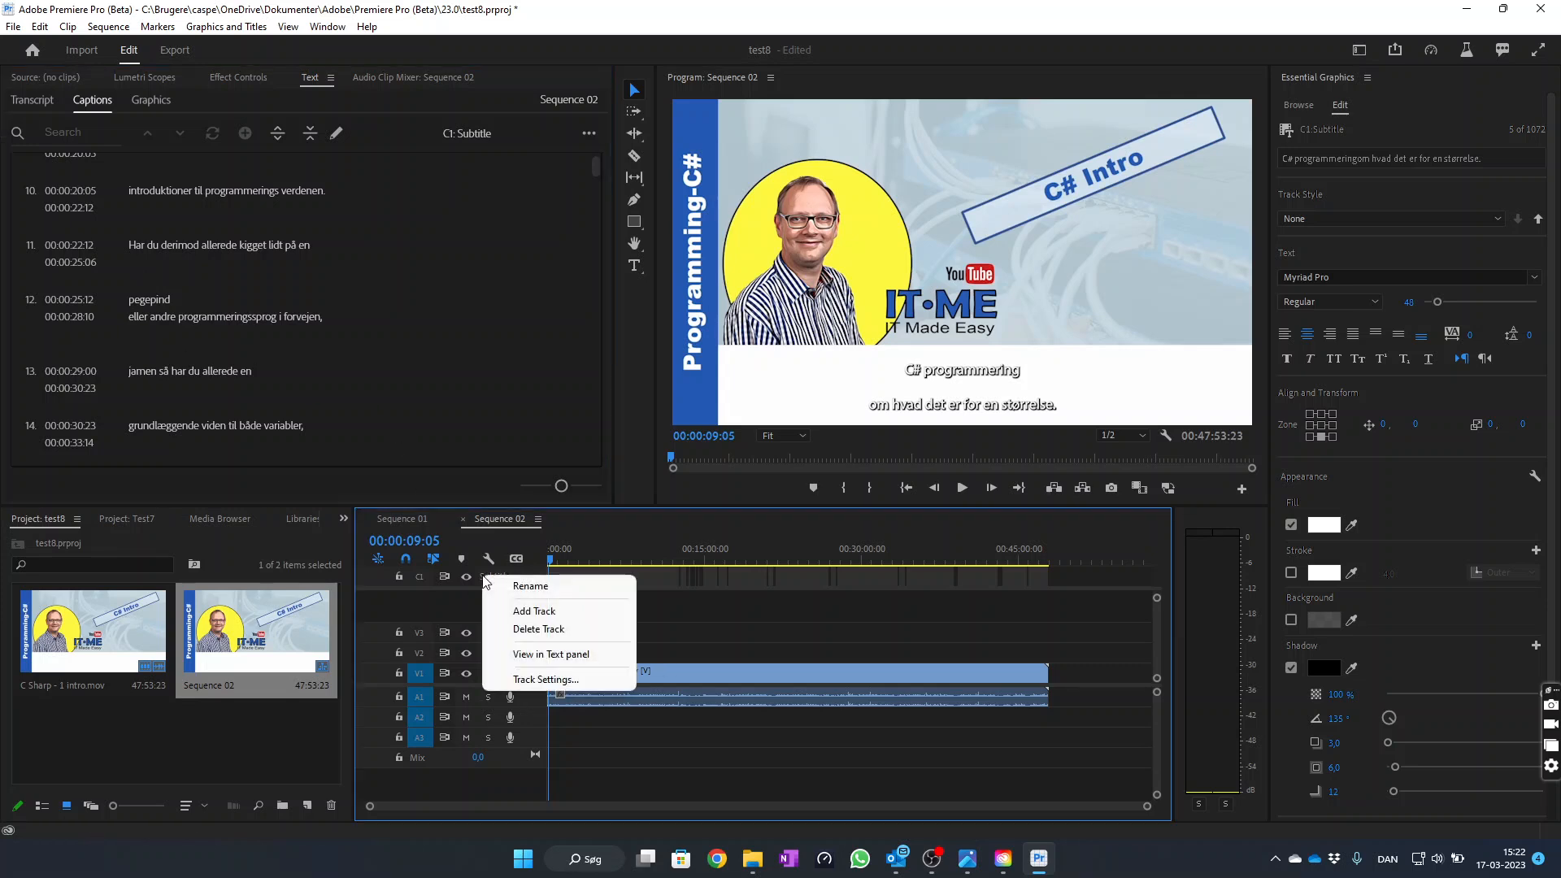
pyautogui.click(572, 629)
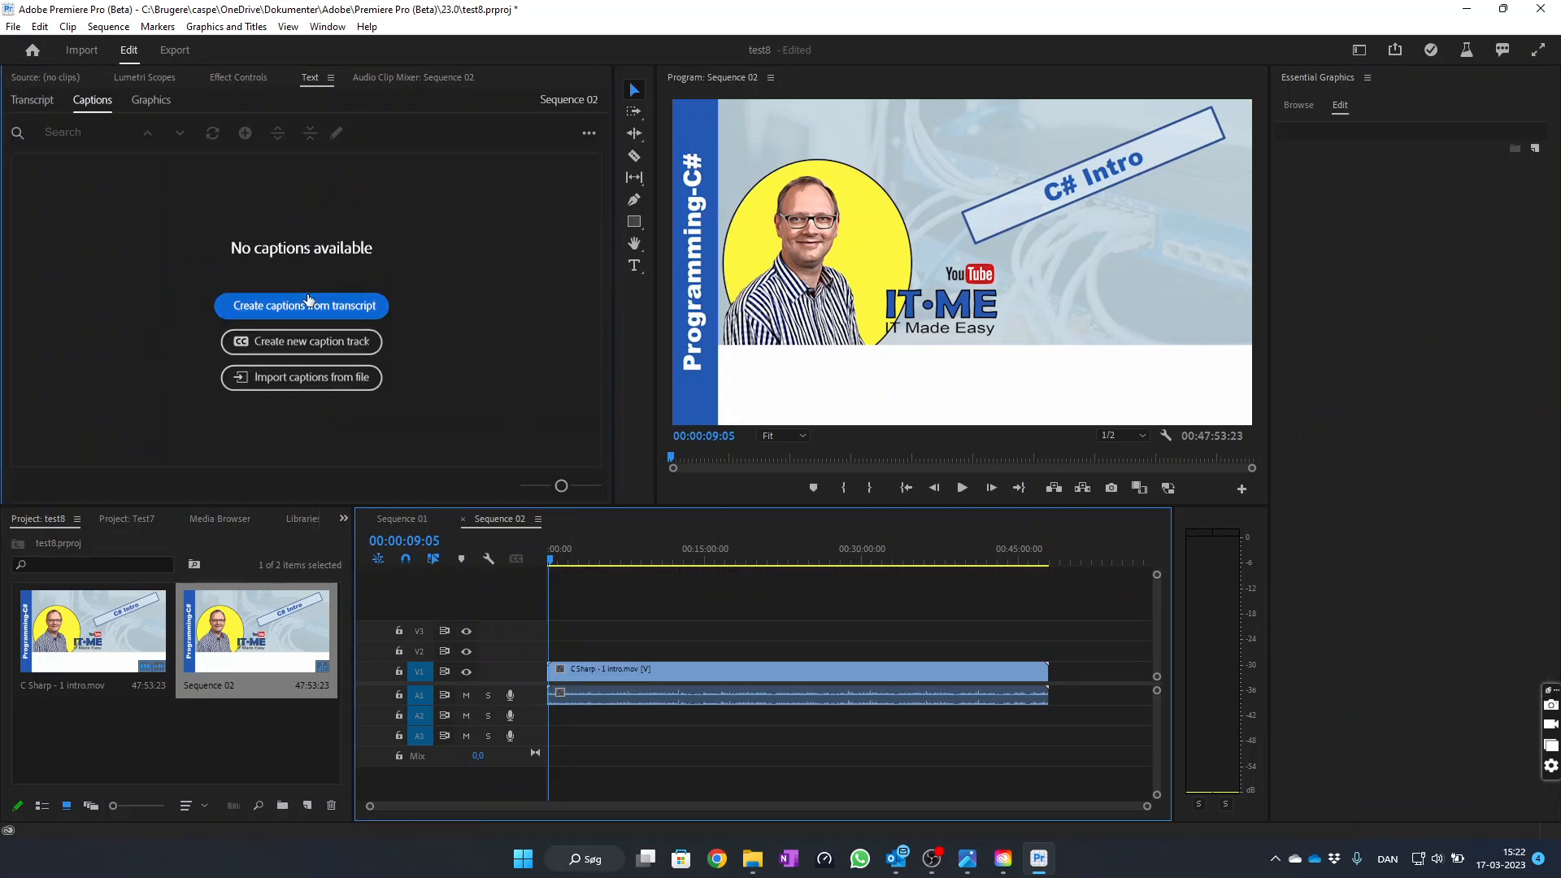
# Create captions from the transcript again with the Subtitle default preset and a shorter minimum duration
pyautogui.click(310, 305)
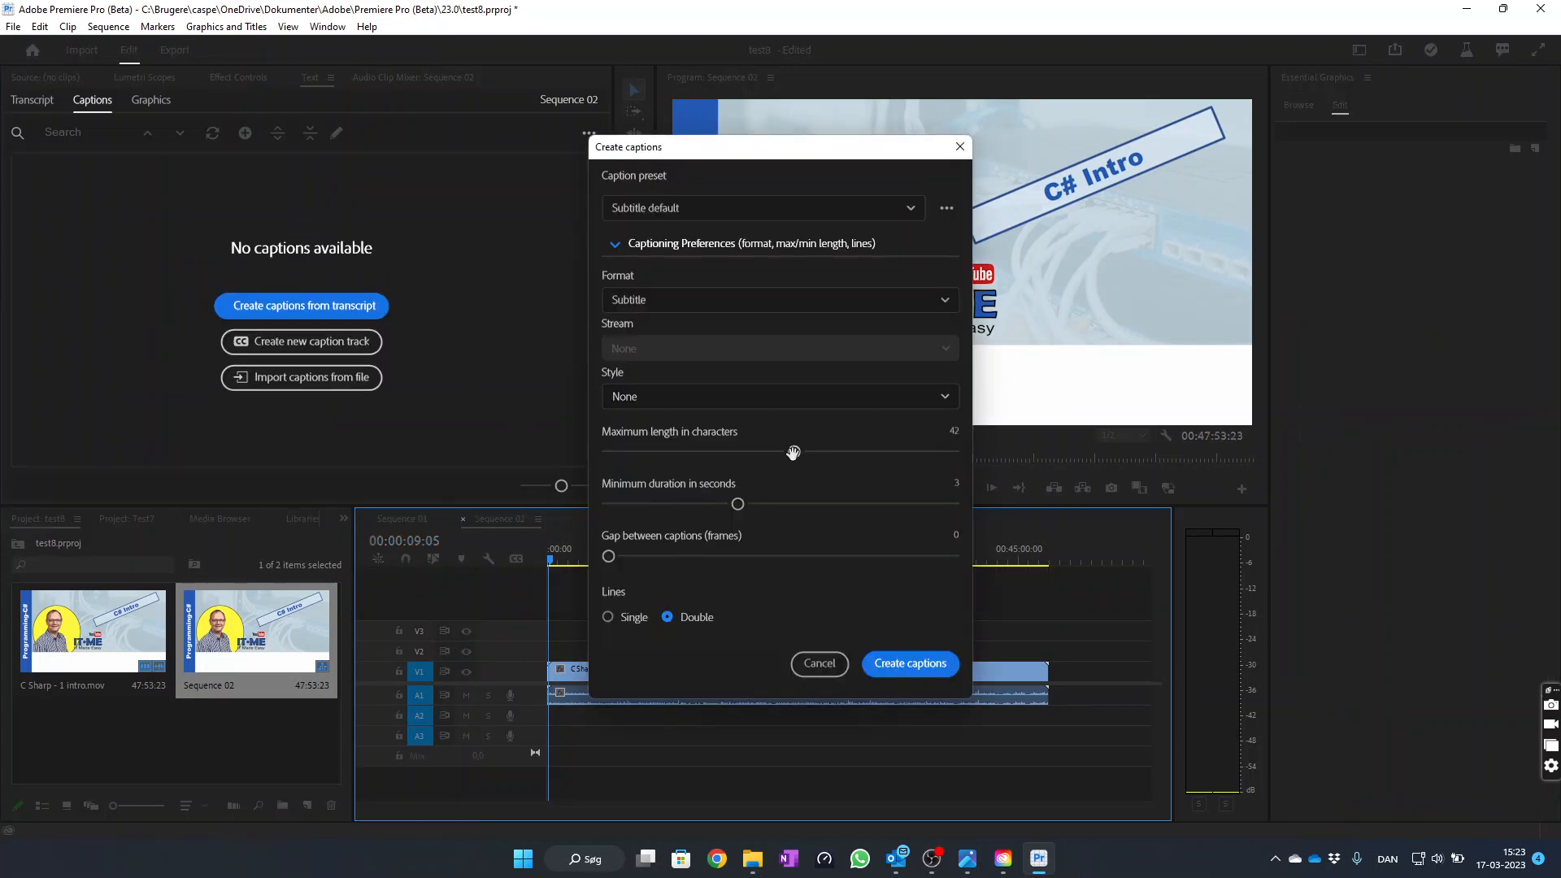
pyautogui.moveTo(737, 517); pyautogui.dragTo(635, 521)
pyautogui.click(910, 663)
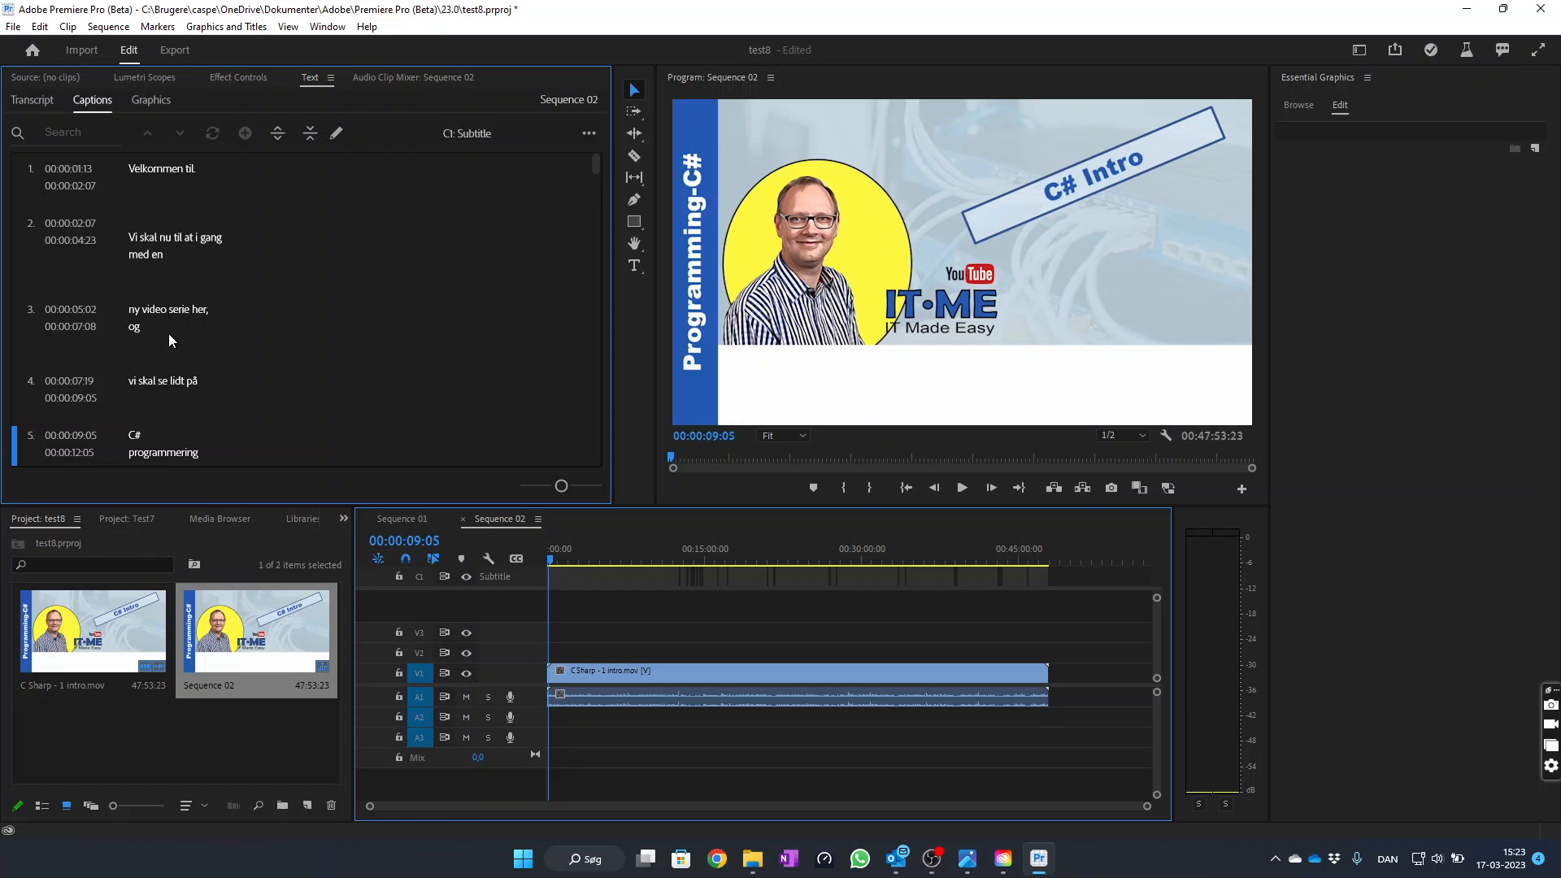
# Join "C#" and "programmering" on one line in the fifth caption and finish editing it
pyautogui.scroll(-3, 179, 373)
pyautogui.click(174, 369)
pyautogui.click(174, 368)
pyautogui.click(173, 365)
pyautogui.press('Delete')
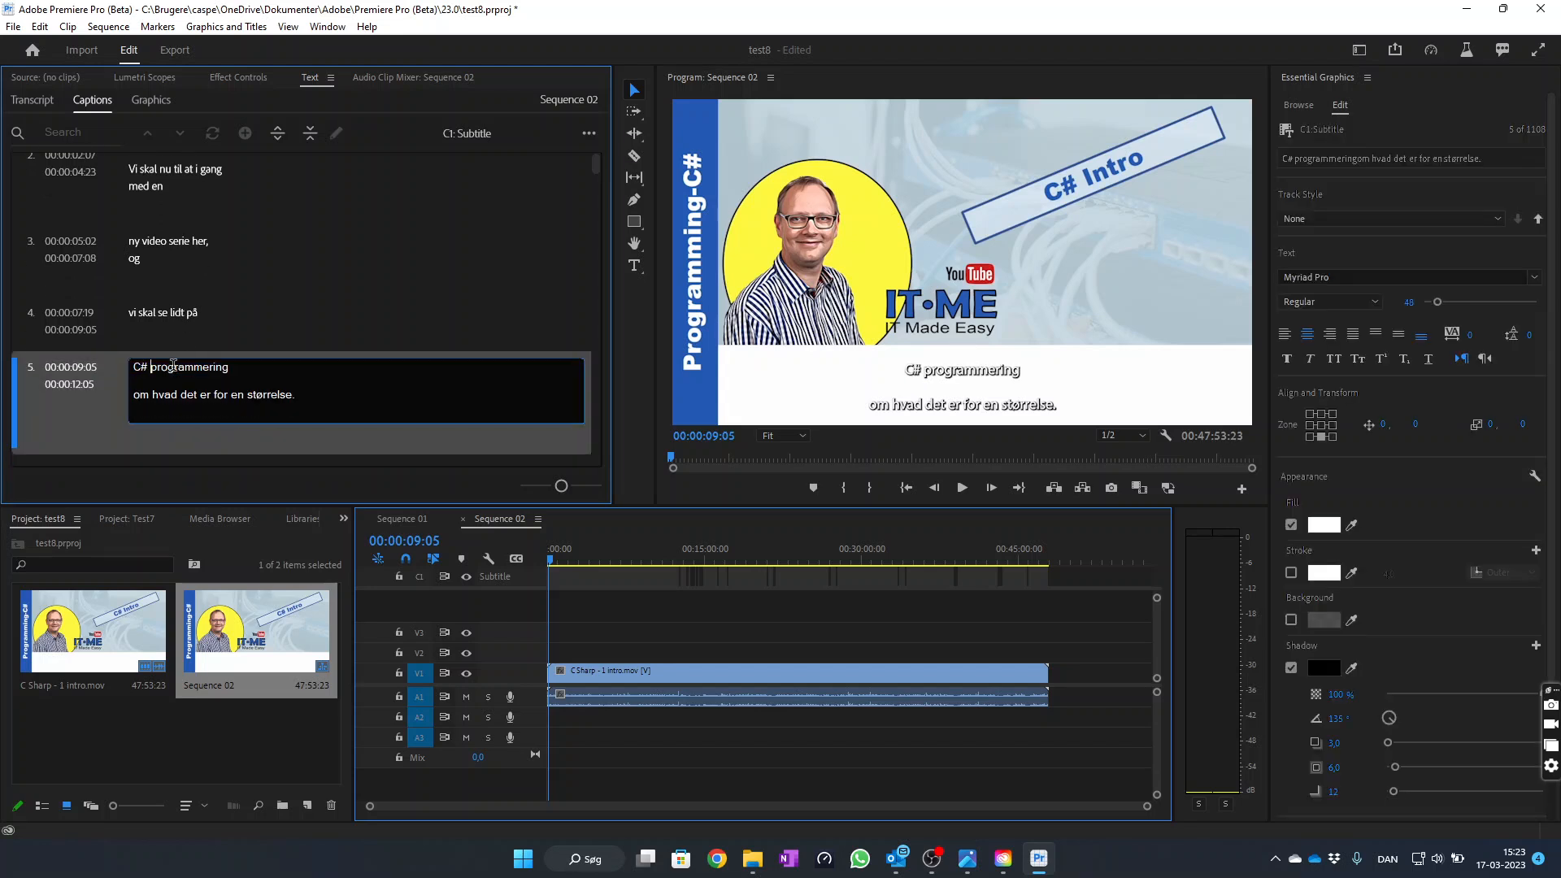
pyautogui.click(247, 313)
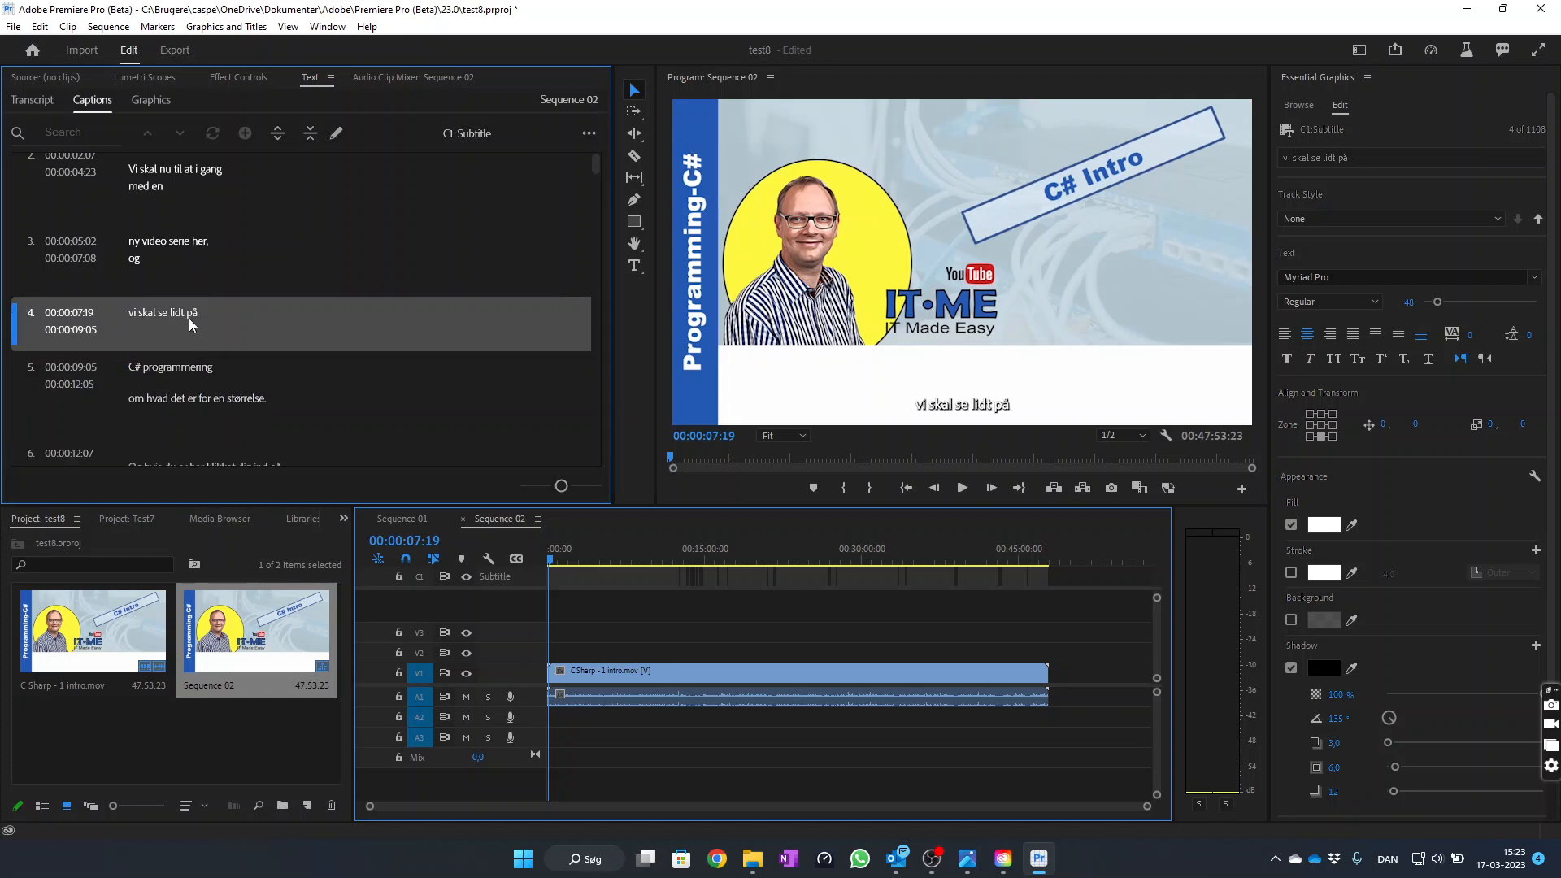
# Remove the line break after "udelukkende" in the eighth caption and finish editing it
pyautogui.scroll(-2, 198, 391)
pyautogui.scroll(-5, 211, 361)
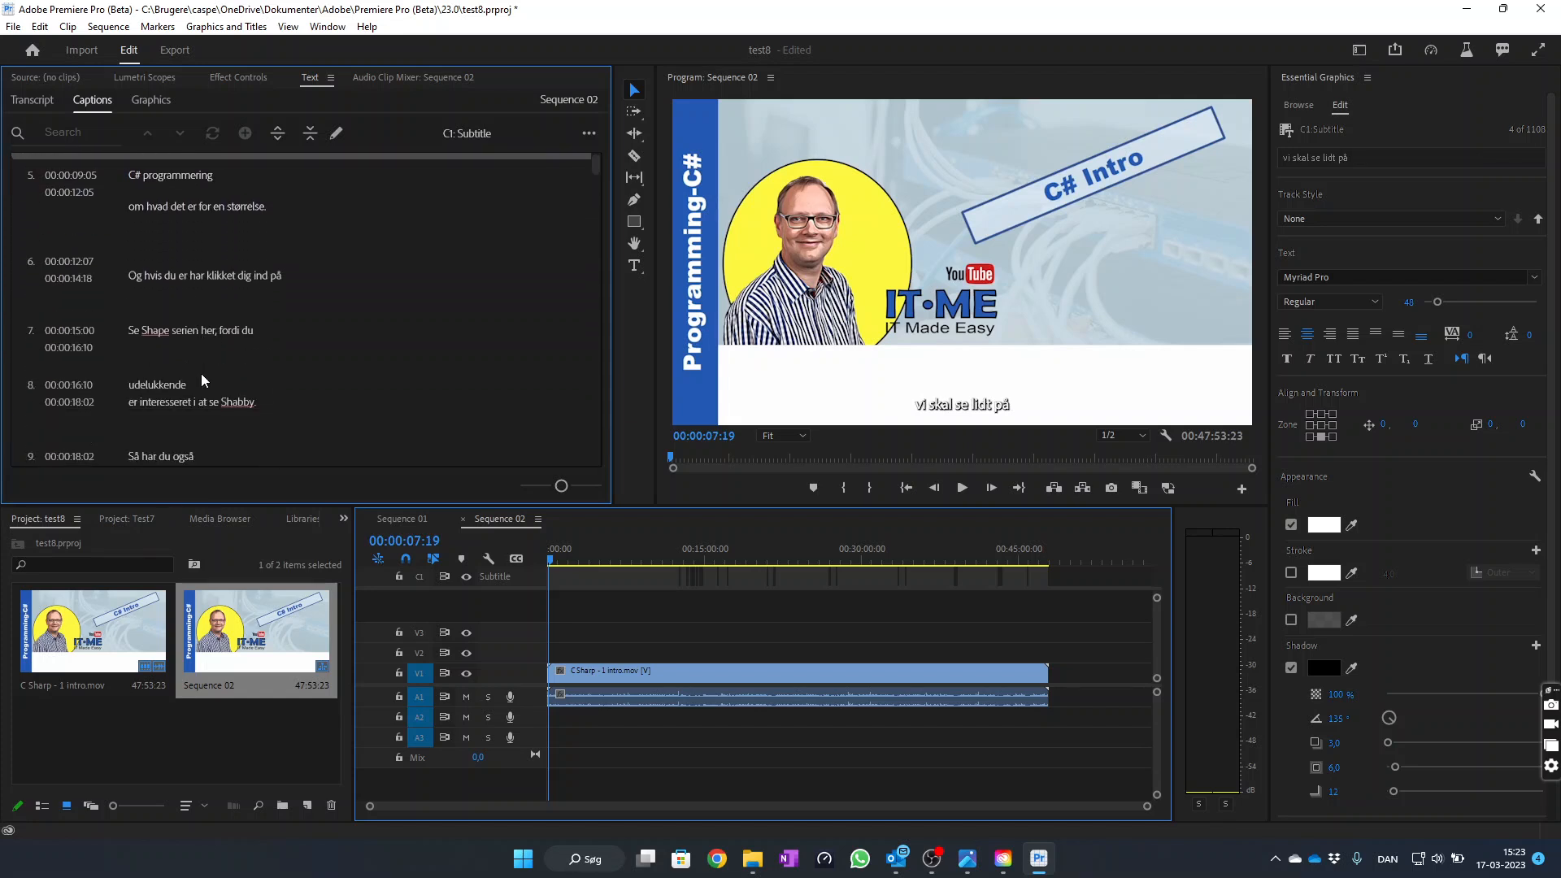
pyautogui.doubleClick(195, 323)
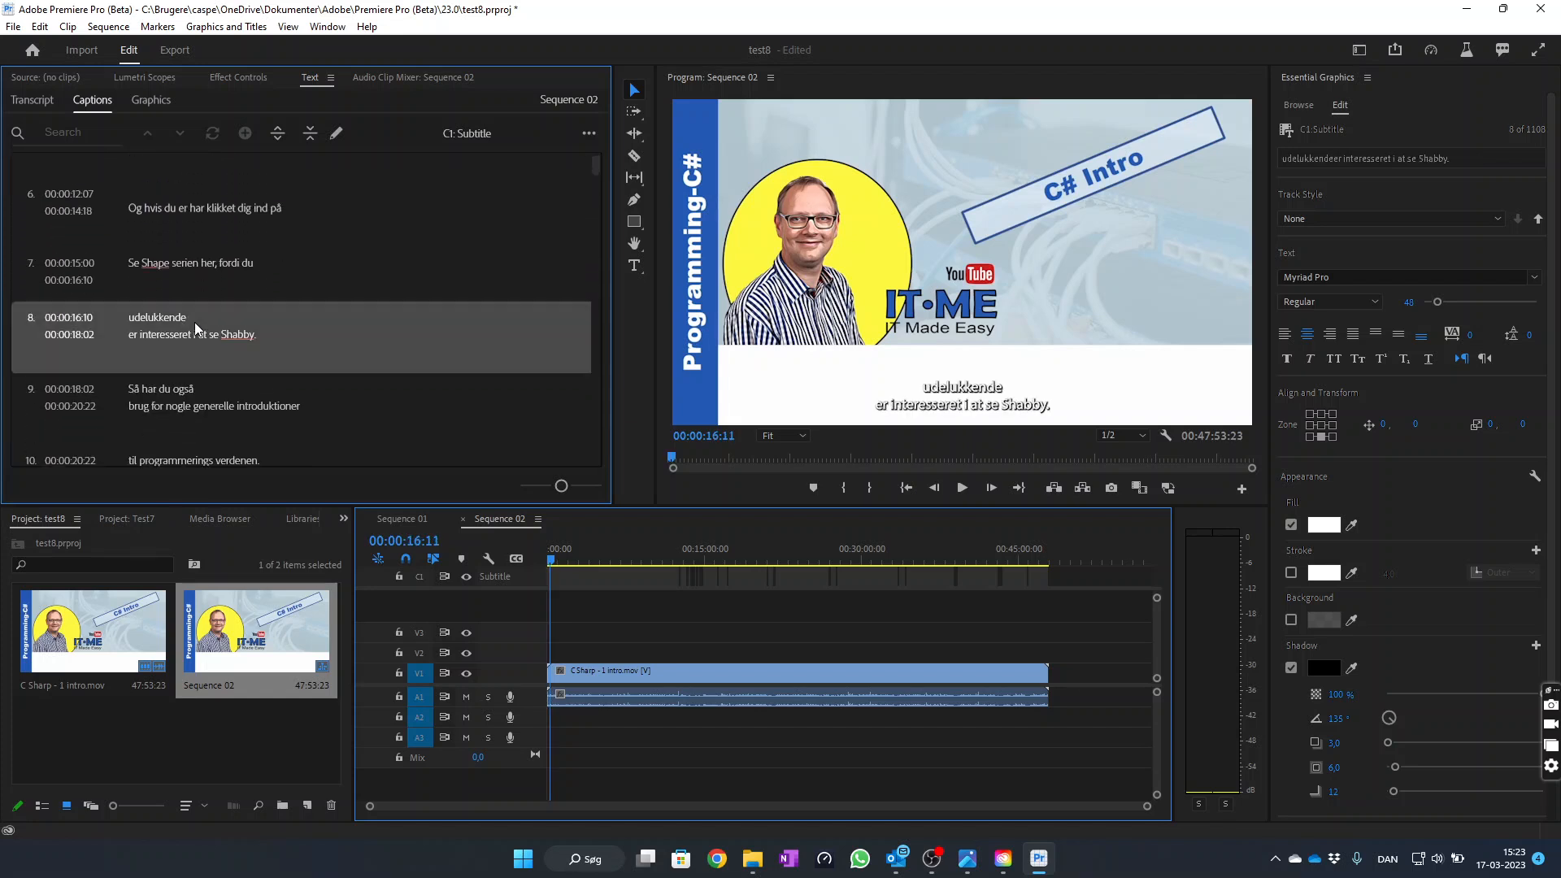
pyautogui.click(196, 320)
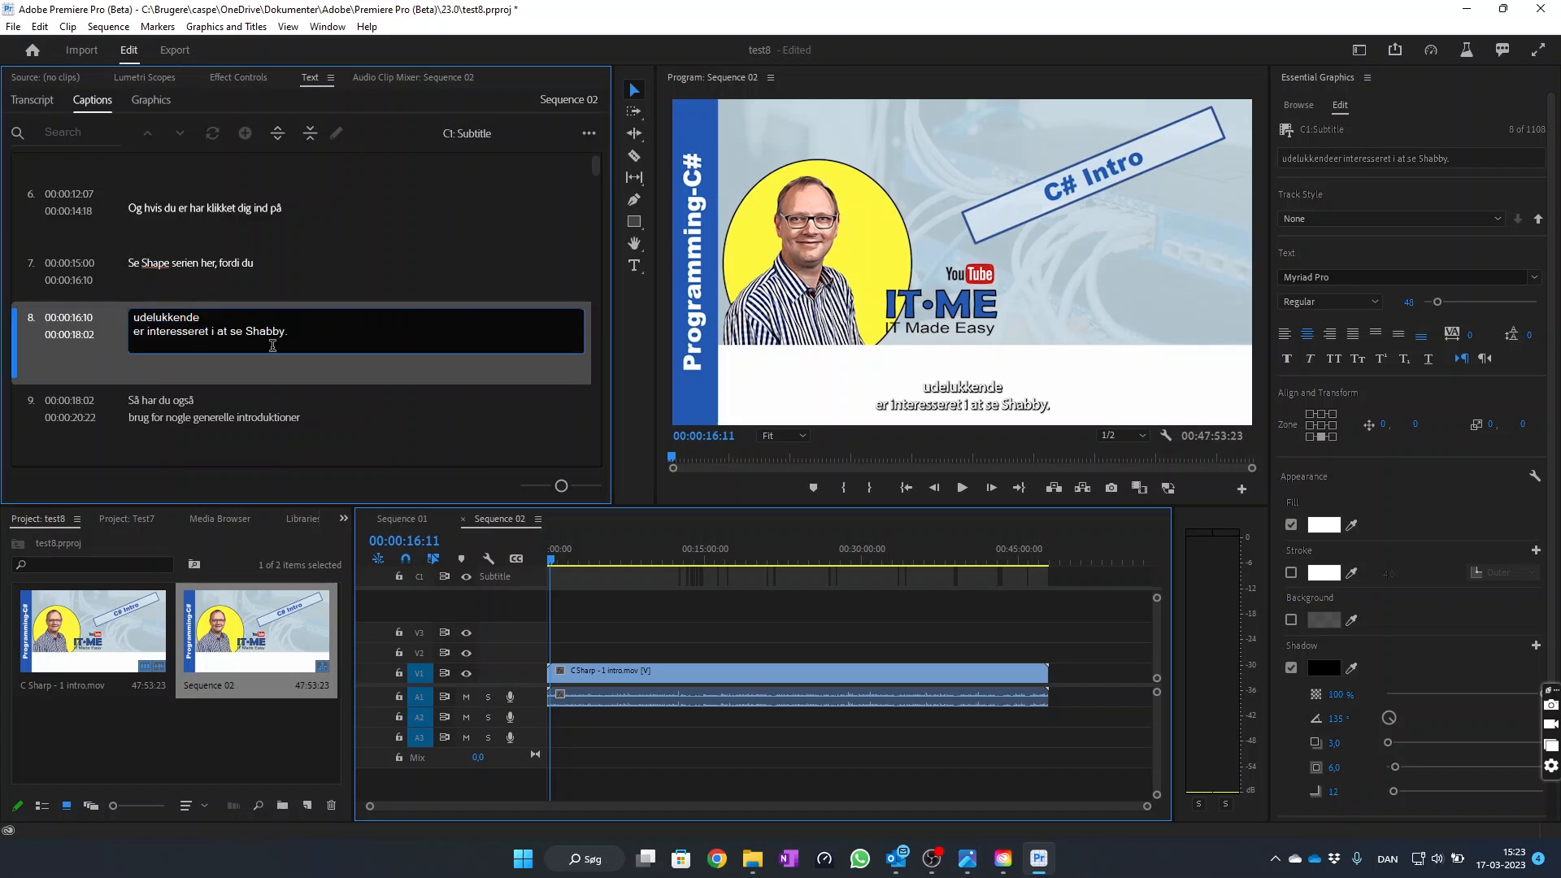
pyautogui.press('Delete')
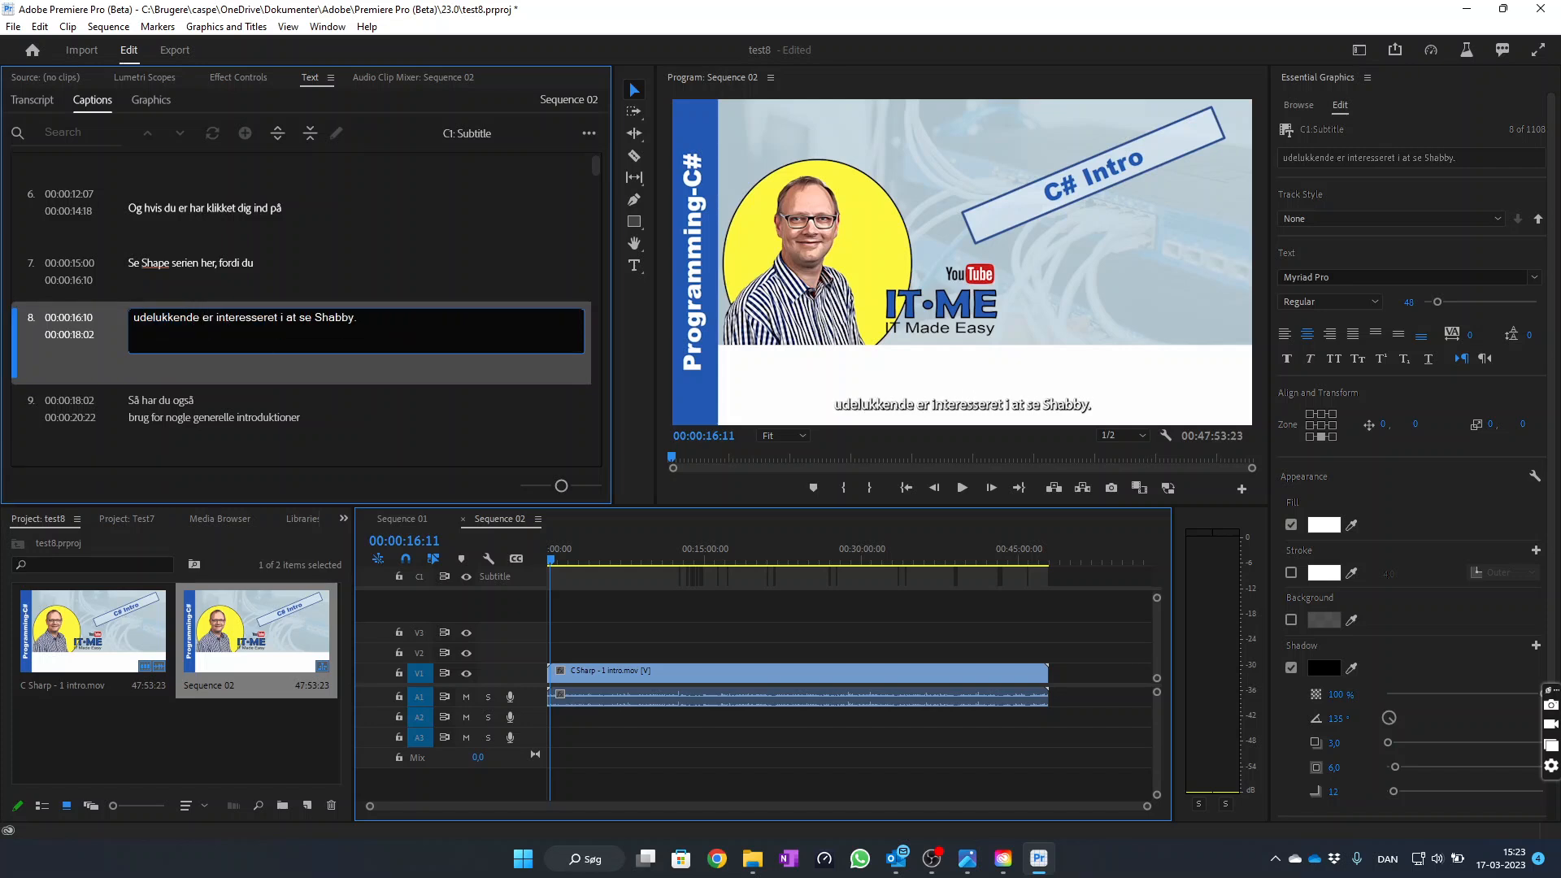
pyautogui.click(376, 276)
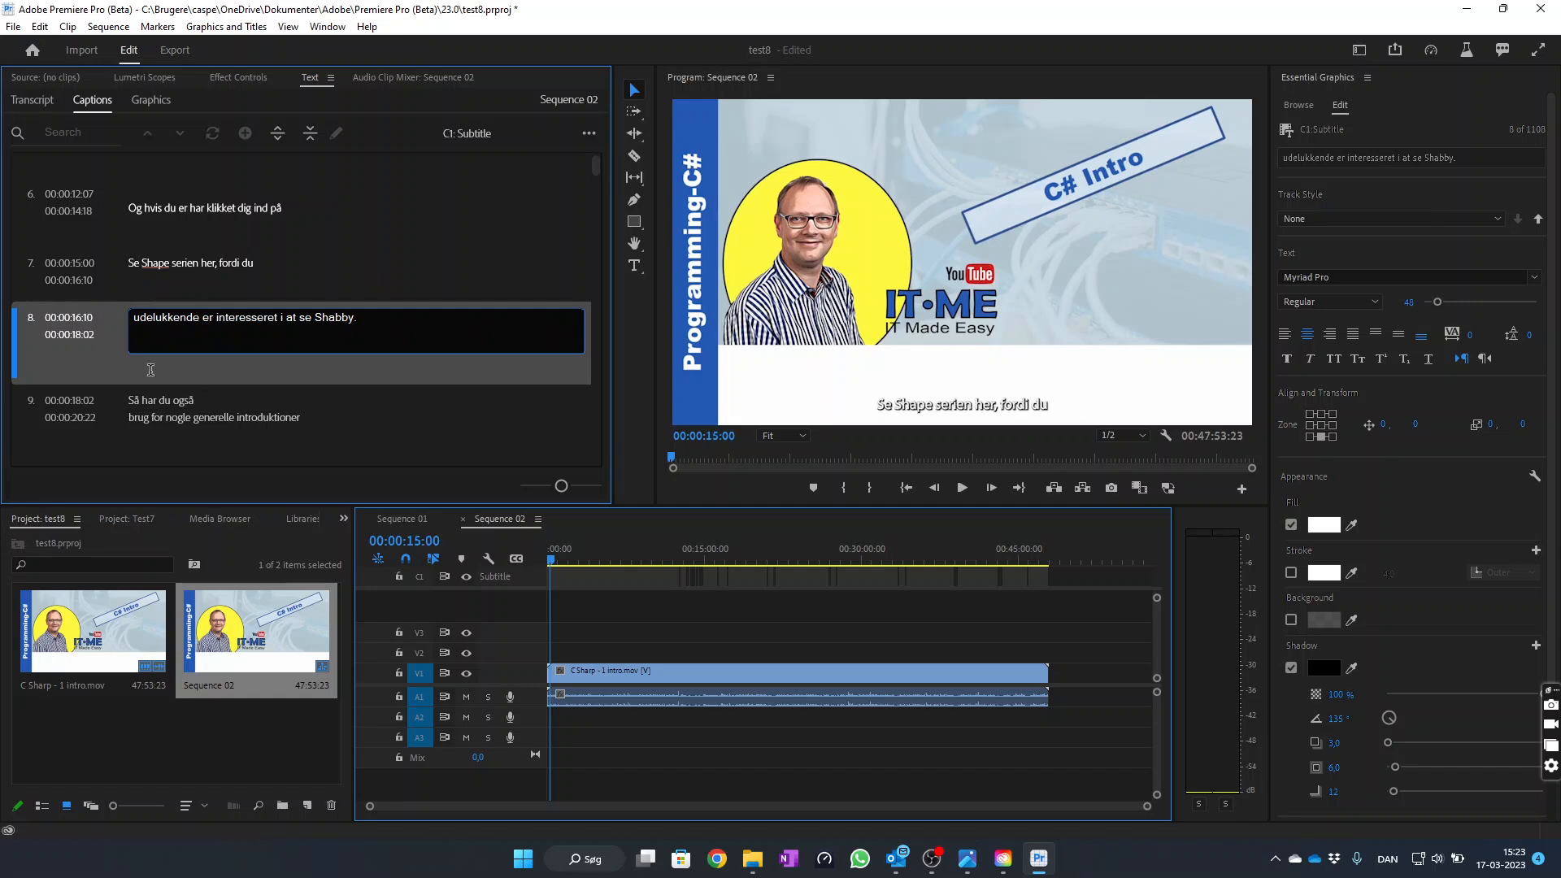
pyautogui.click(101, 352)
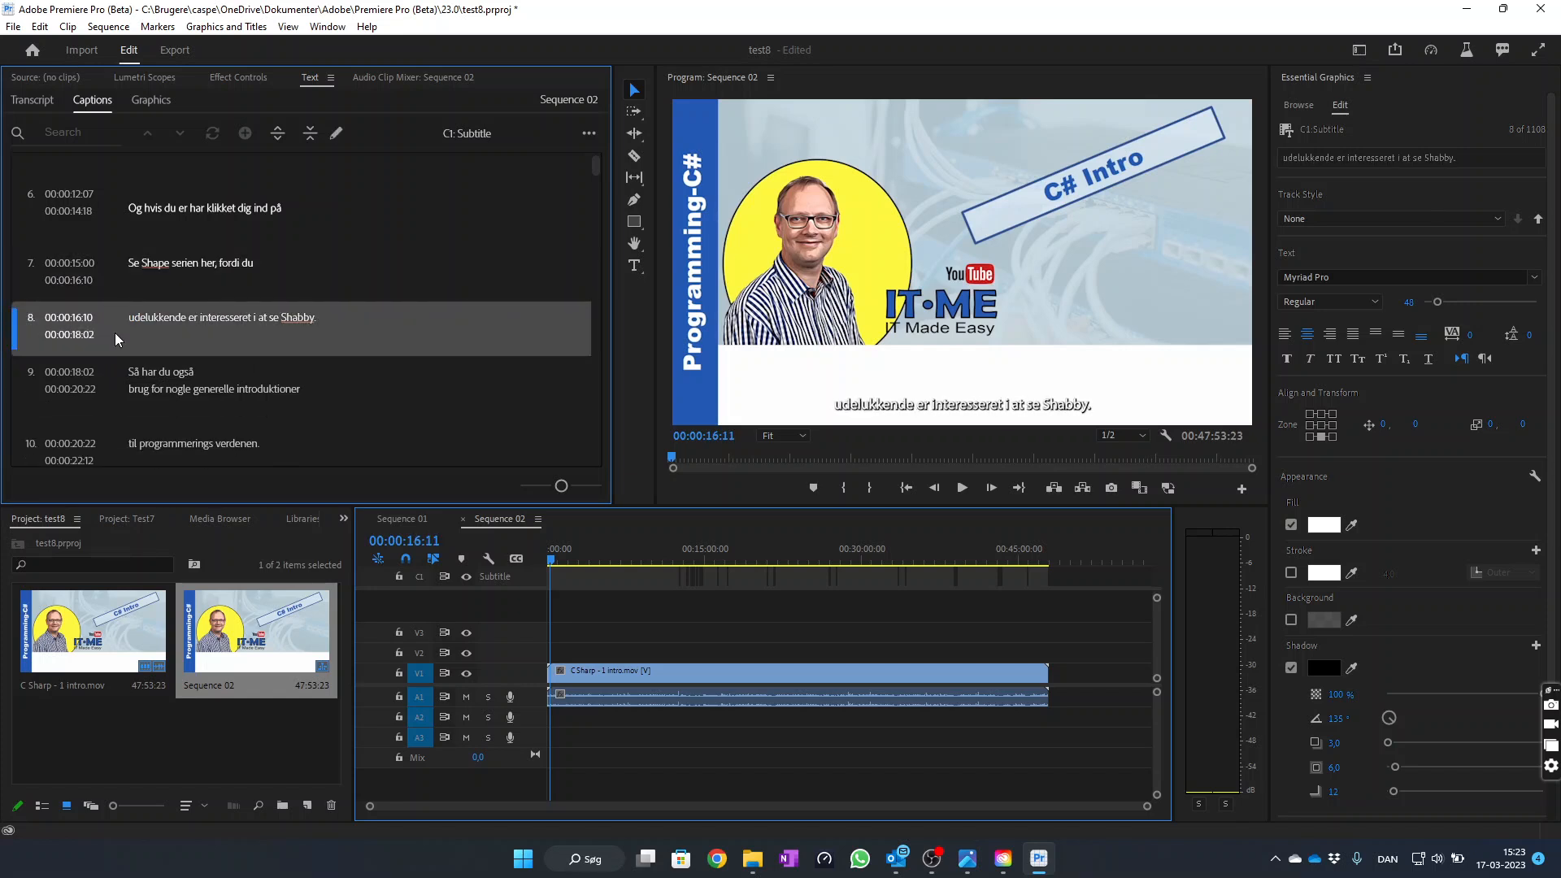
# Replace "at se Shabby." with "C#" in the eighth caption and play the sequence from that caption
pyautogui.doubleClick(275, 319)
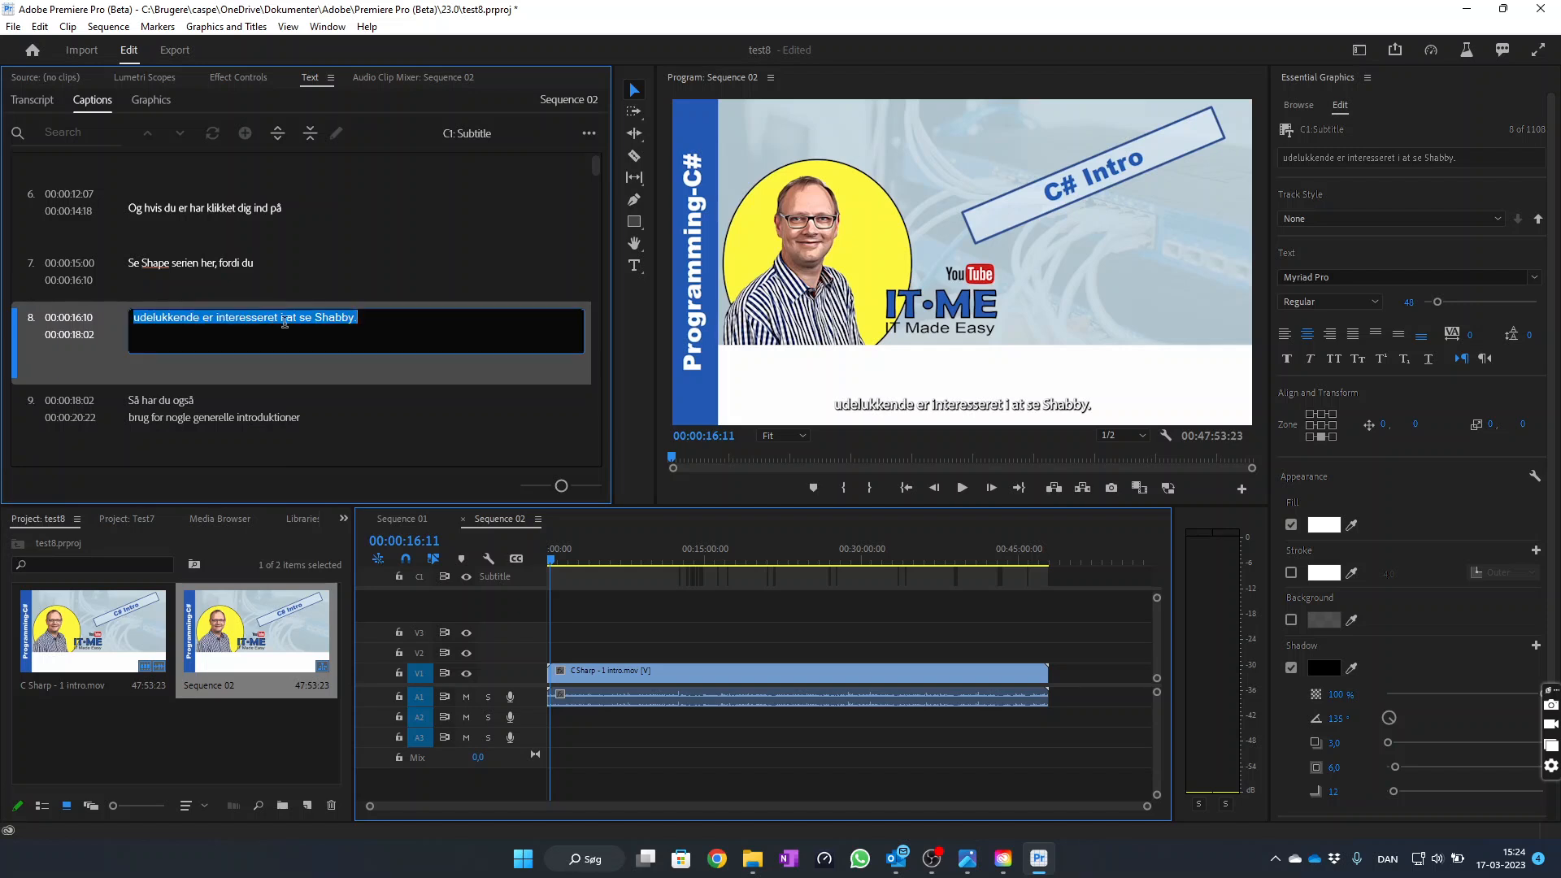
pyautogui.click(296, 326)
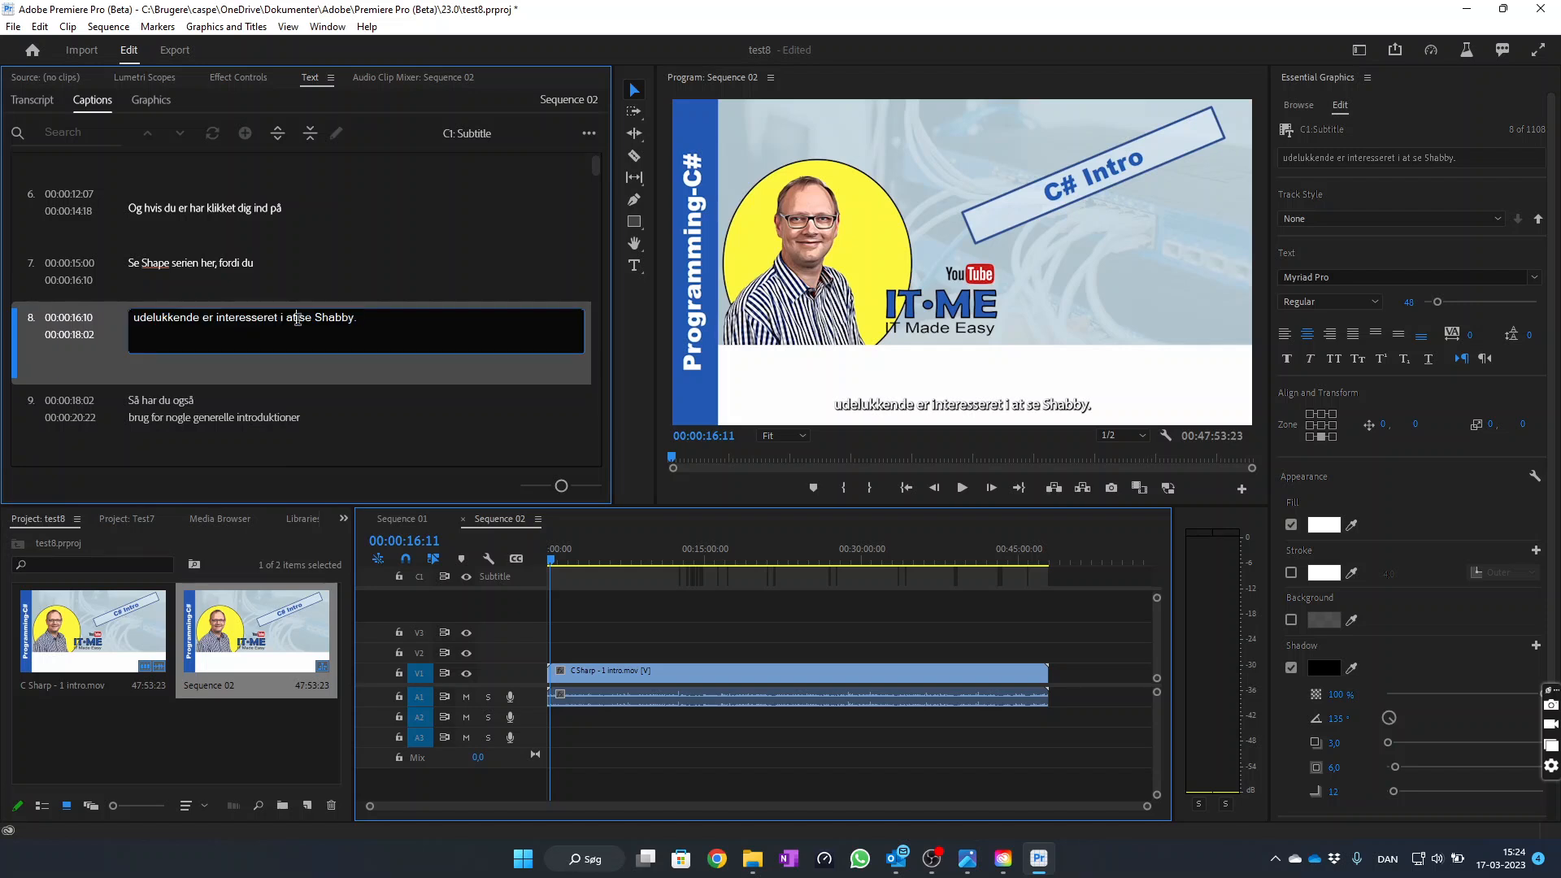
pyautogui.moveTo(287, 317); pyautogui.dragTo(521, 422)
pyautogui.write('C#')
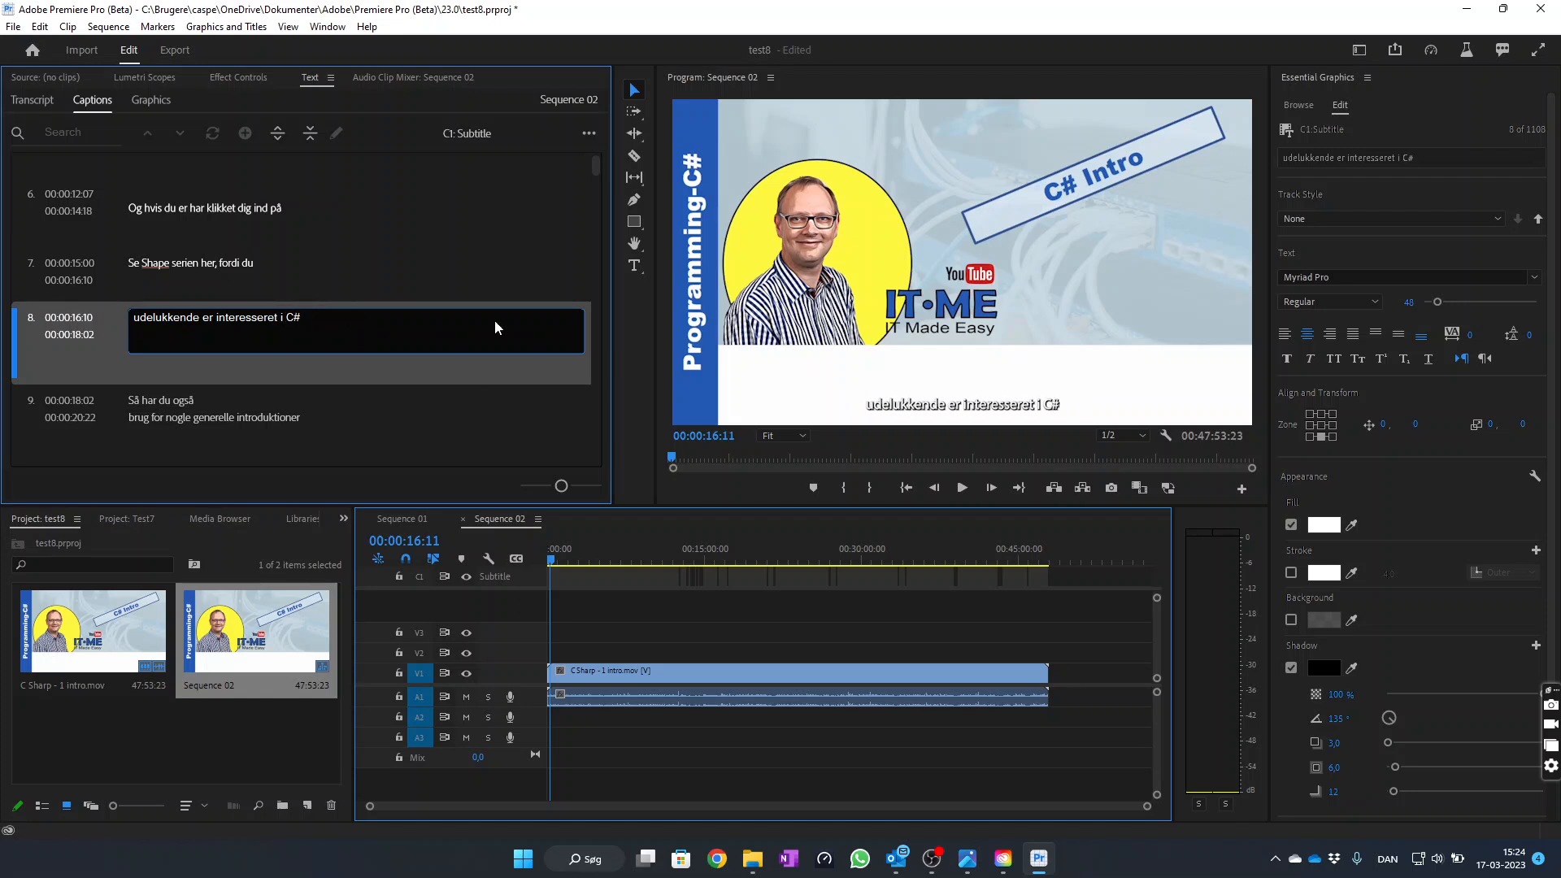
pyautogui.click(466, 252)
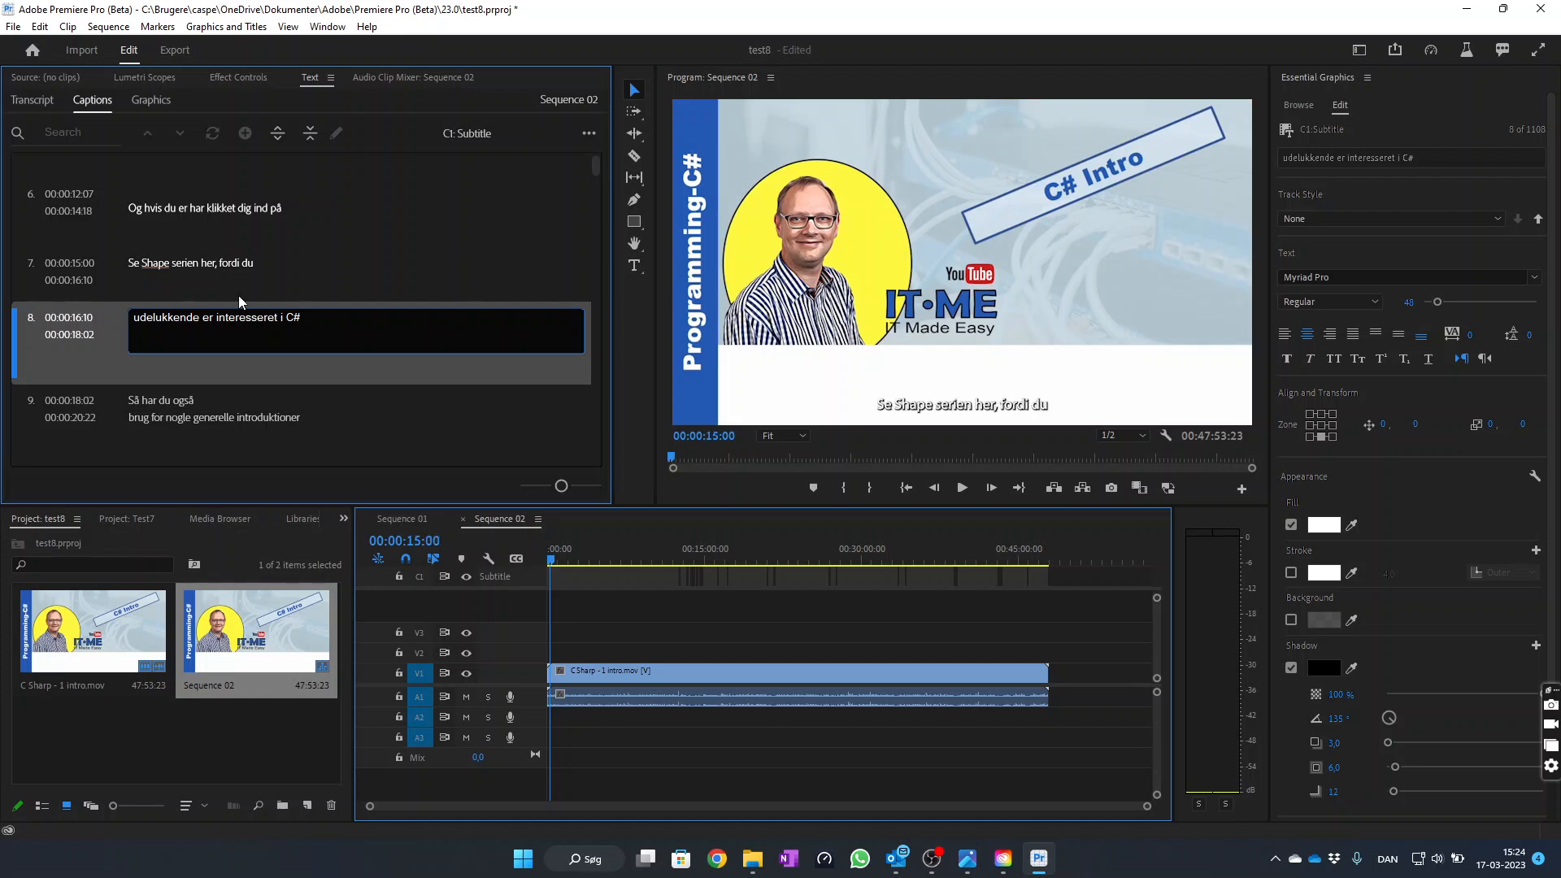
pyautogui.click(118, 333)
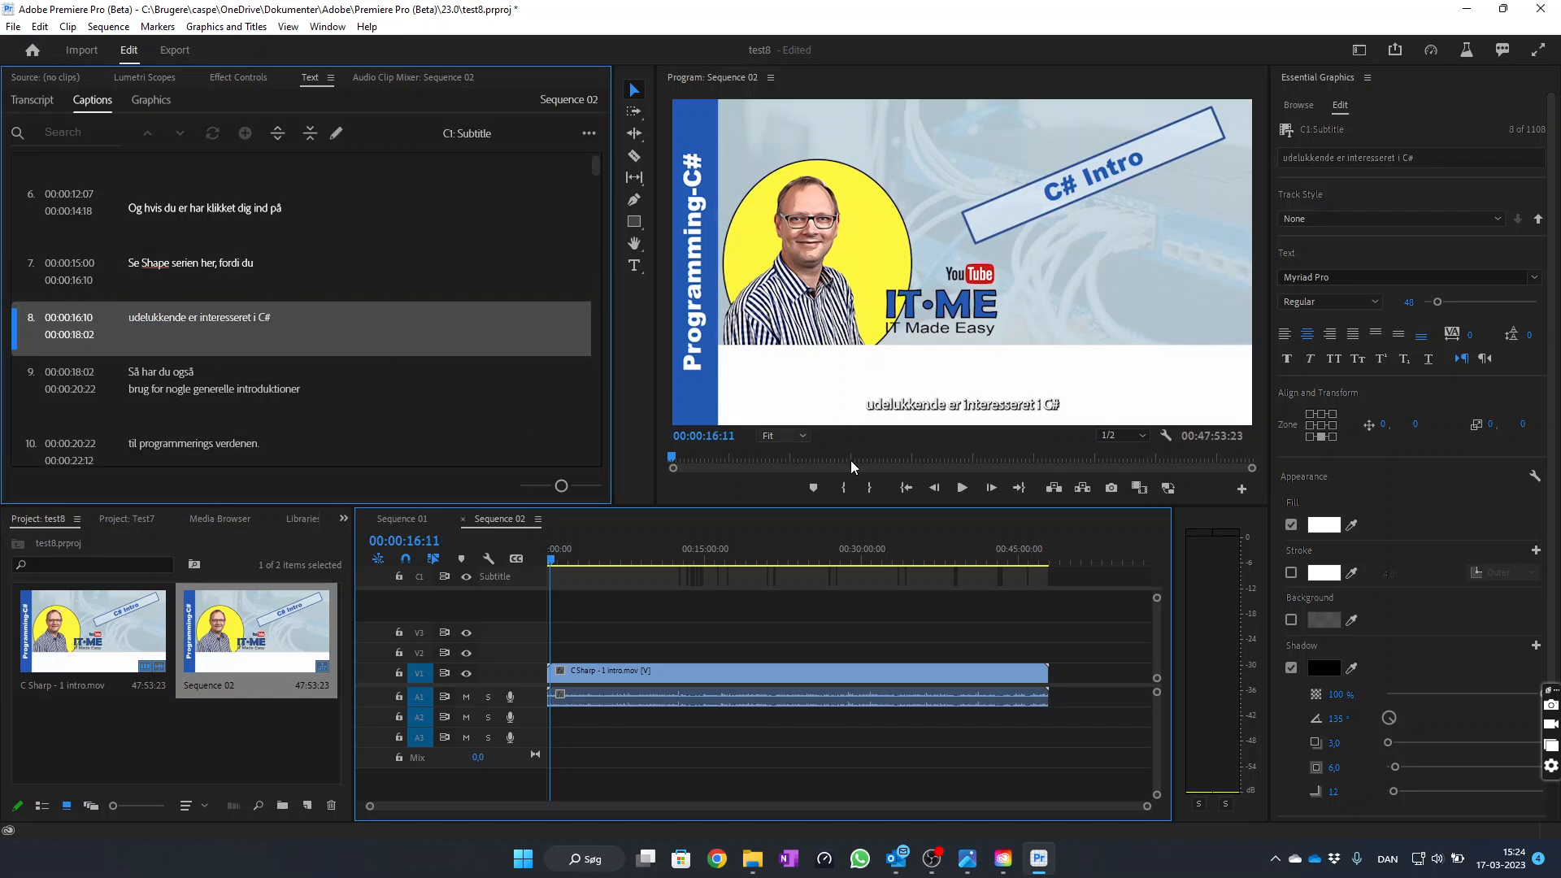
pyautogui.click(967, 489)
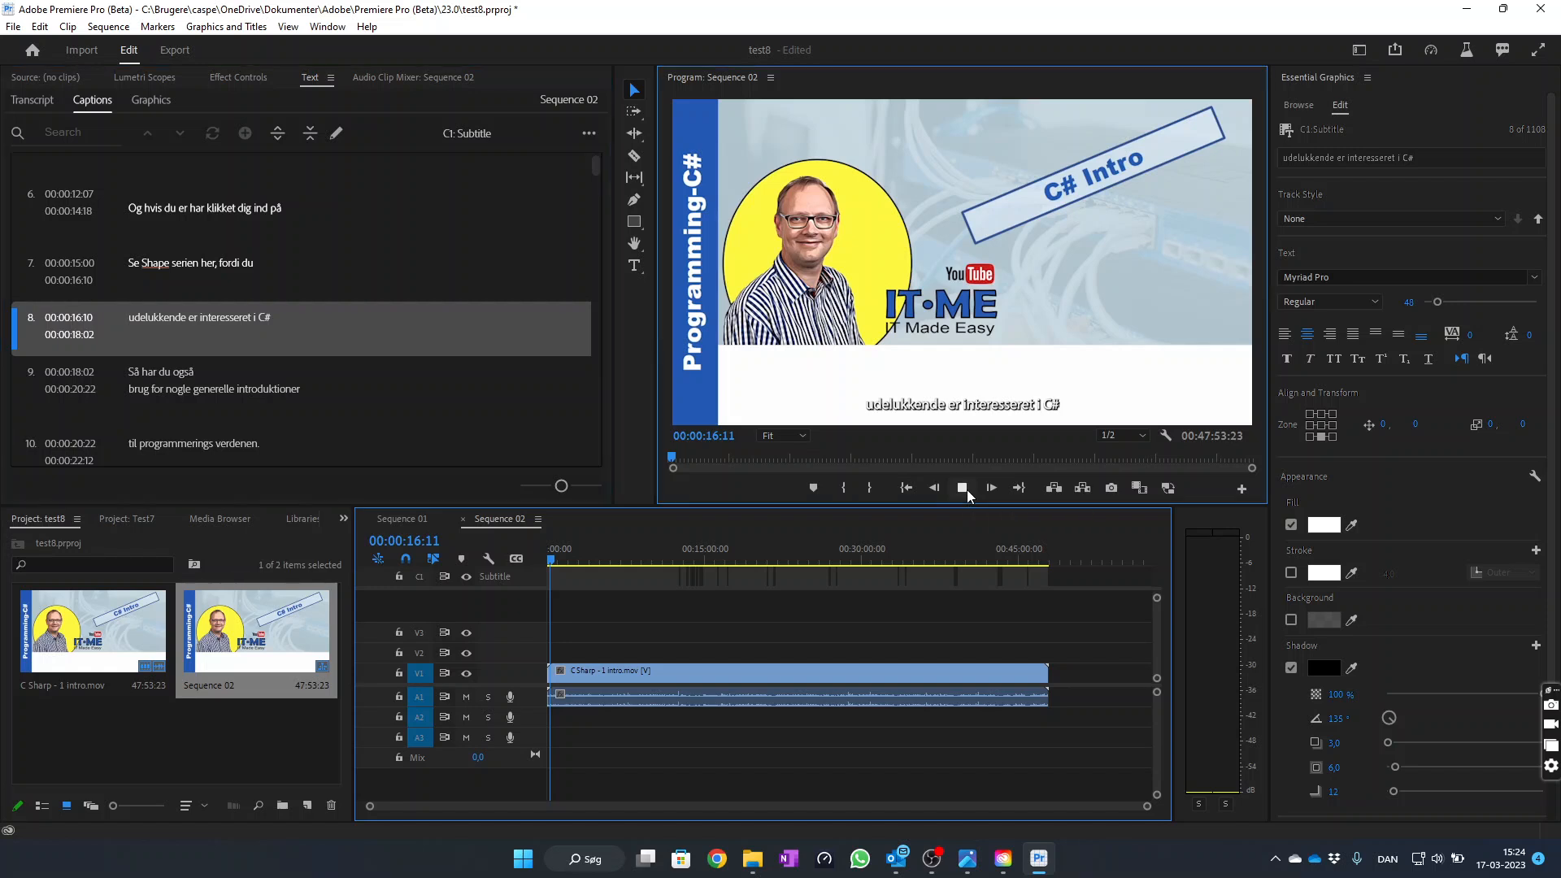
# Stop the playback and start exporting the Subtitle captions to an SRT file
pyautogui.click(967, 488)
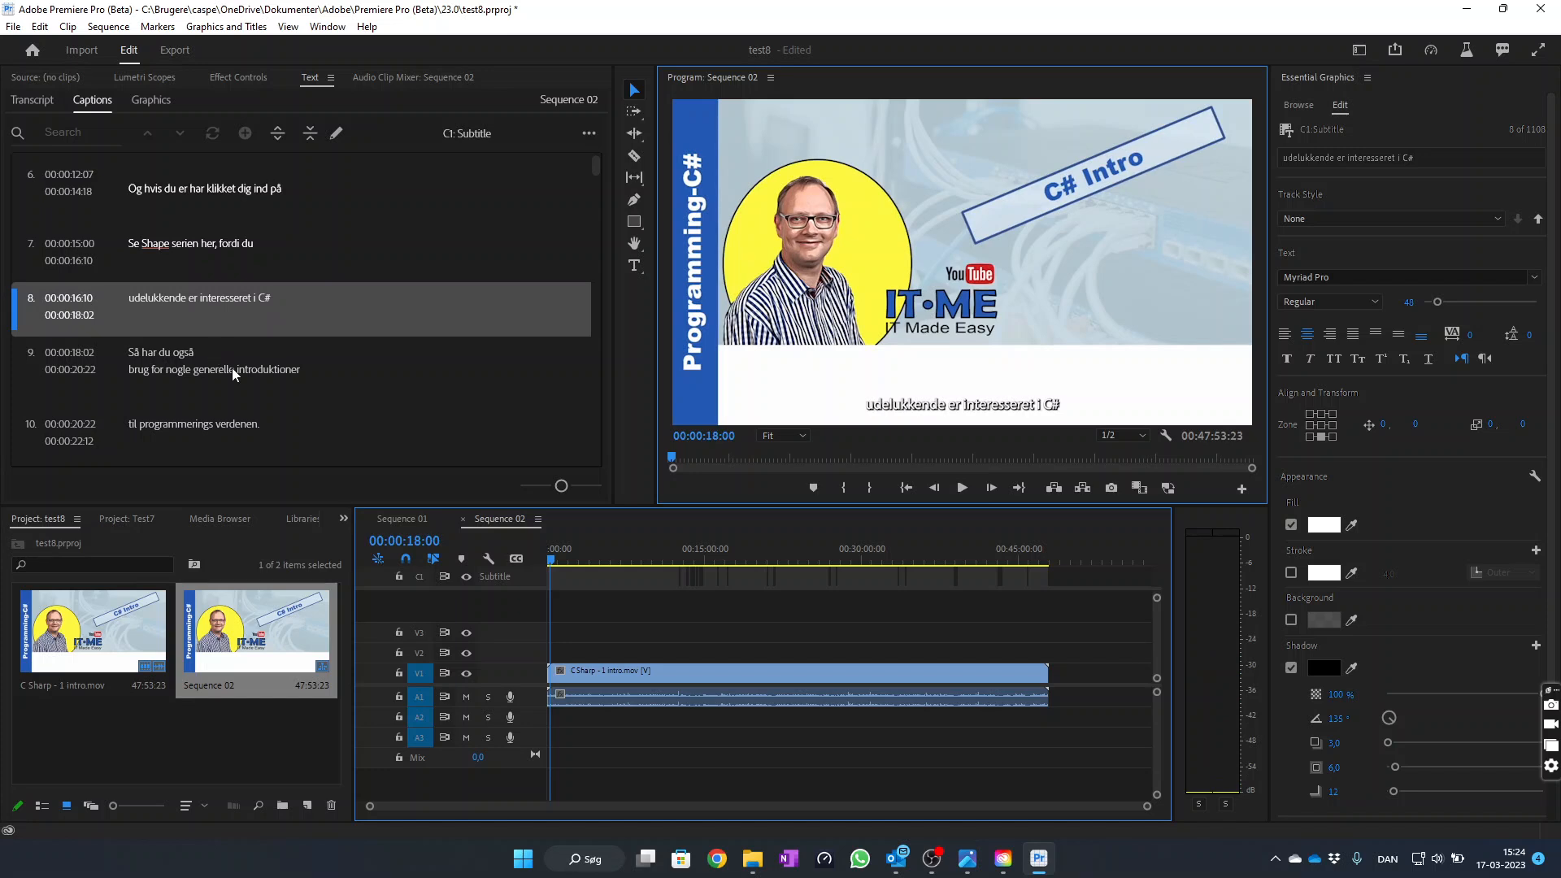
pyautogui.scroll(-3, 239, 378)
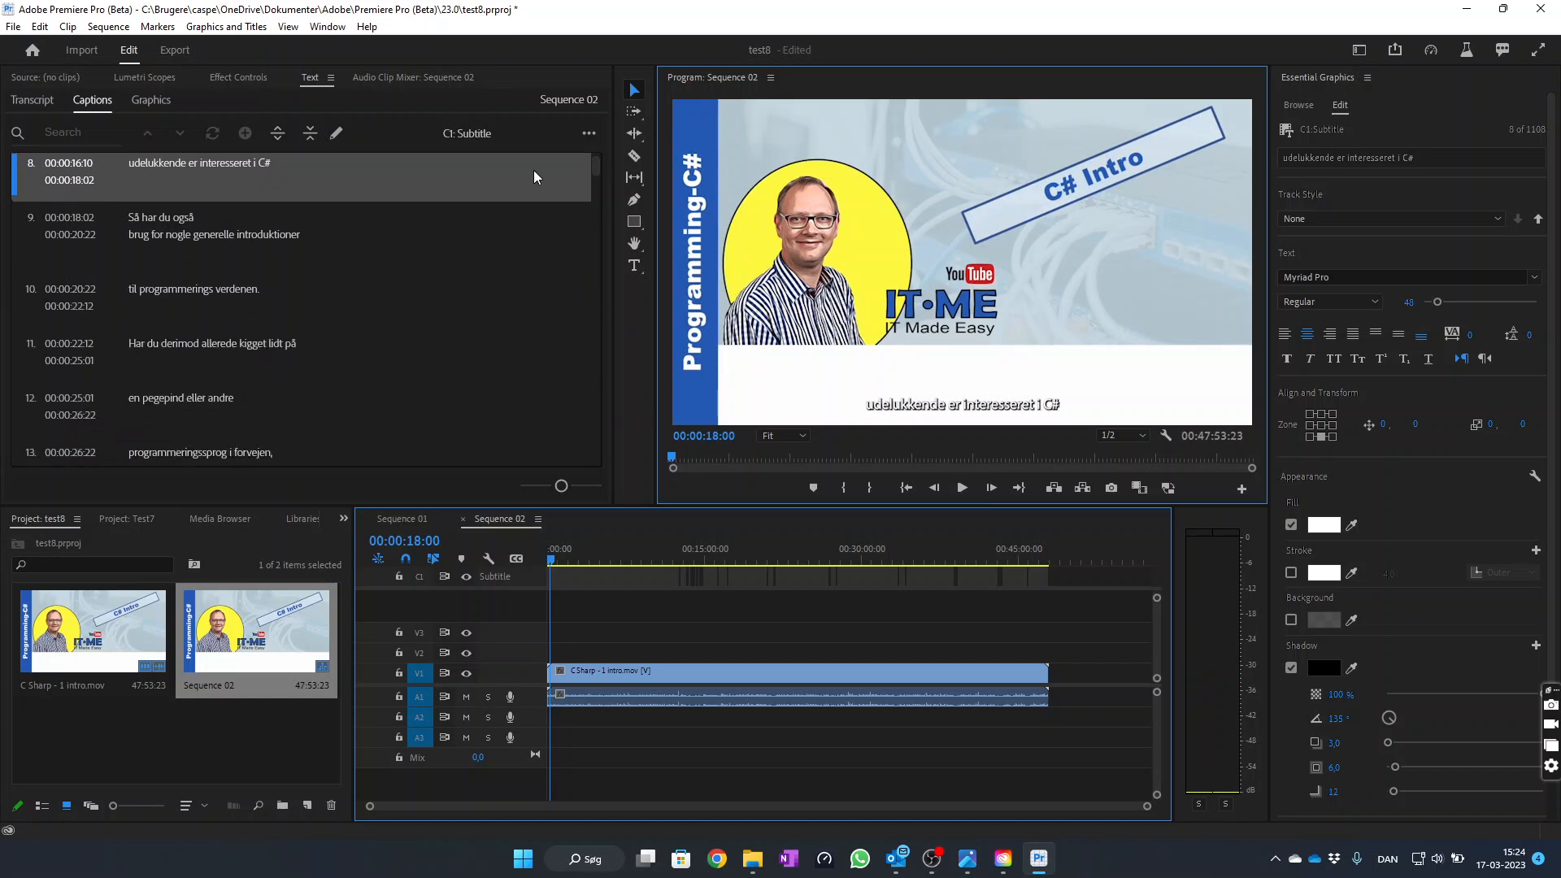
pyautogui.click(589, 134)
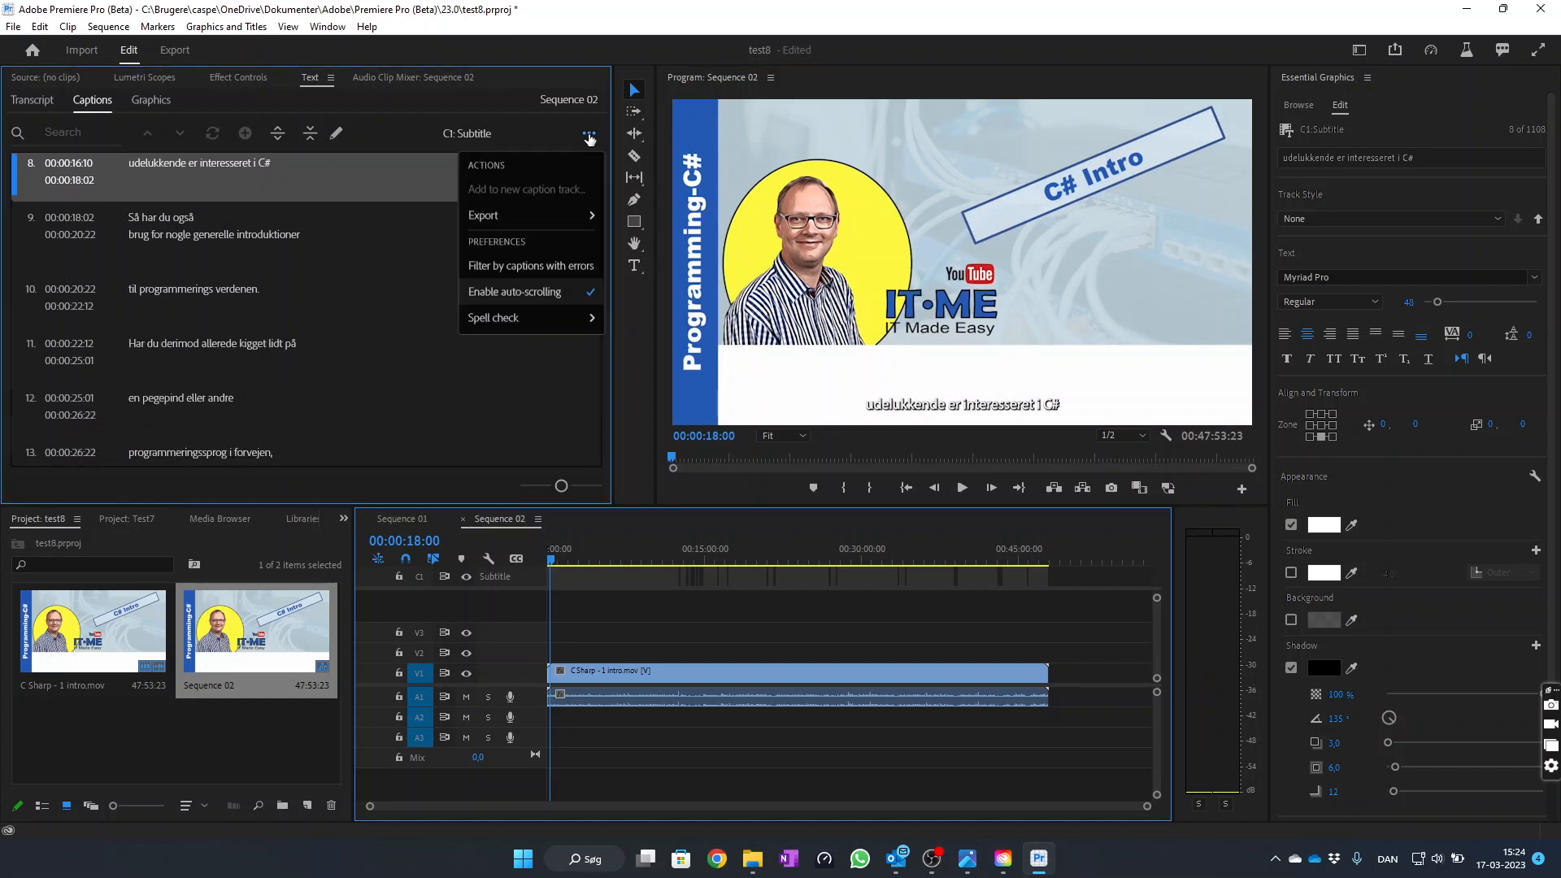
pyautogui.moveTo(527, 222)
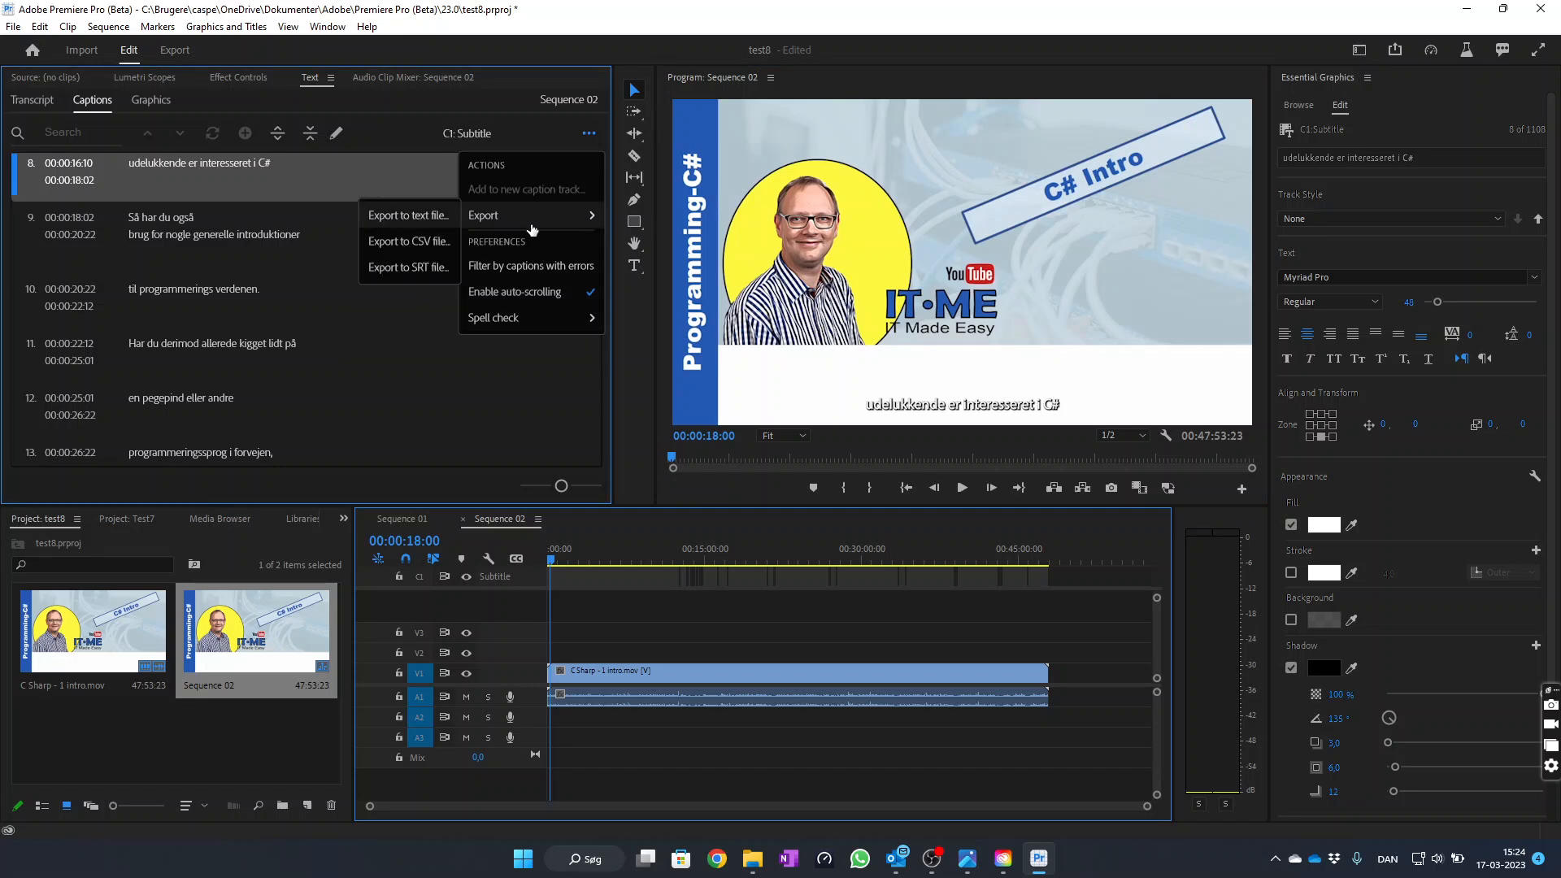
pyautogui.click(411, 268)
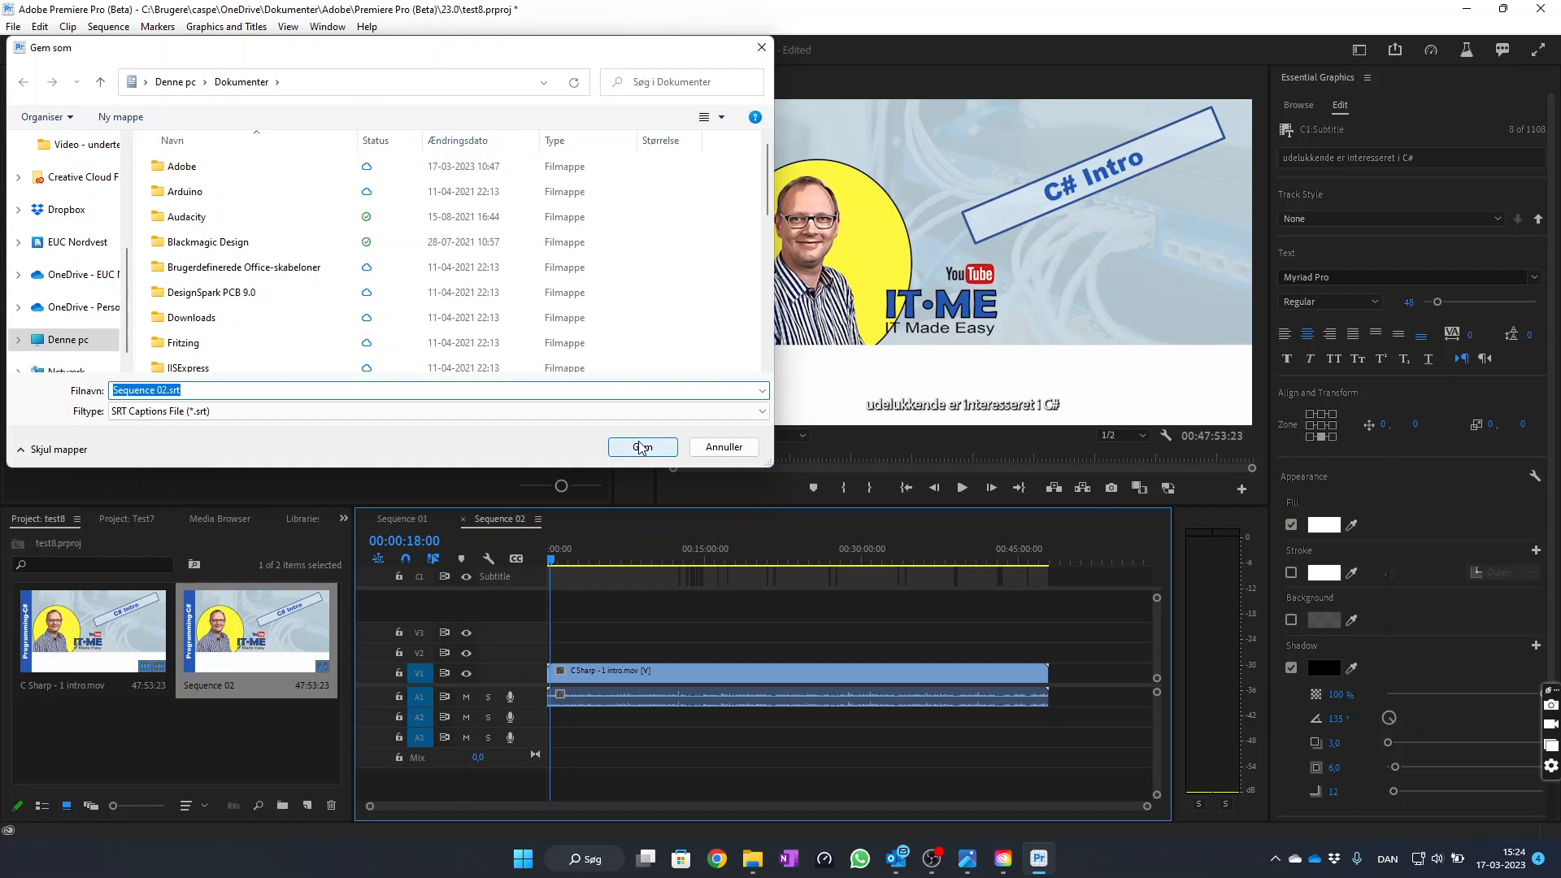
# Name the caption export CSharp-Intro_DA.srt and save it as an SRT captions file
pyautogui.press('Home')
pyautogui.hotkey('ctrl', 'a')
pyautogui.hotkey('shift', 'Left')
pyautogui.hotkey('shift', 'Left')
pyautogui.write('CSa')
pyautogui.press('BackSpace')
pyautogui.write('harp-Intro_DA')
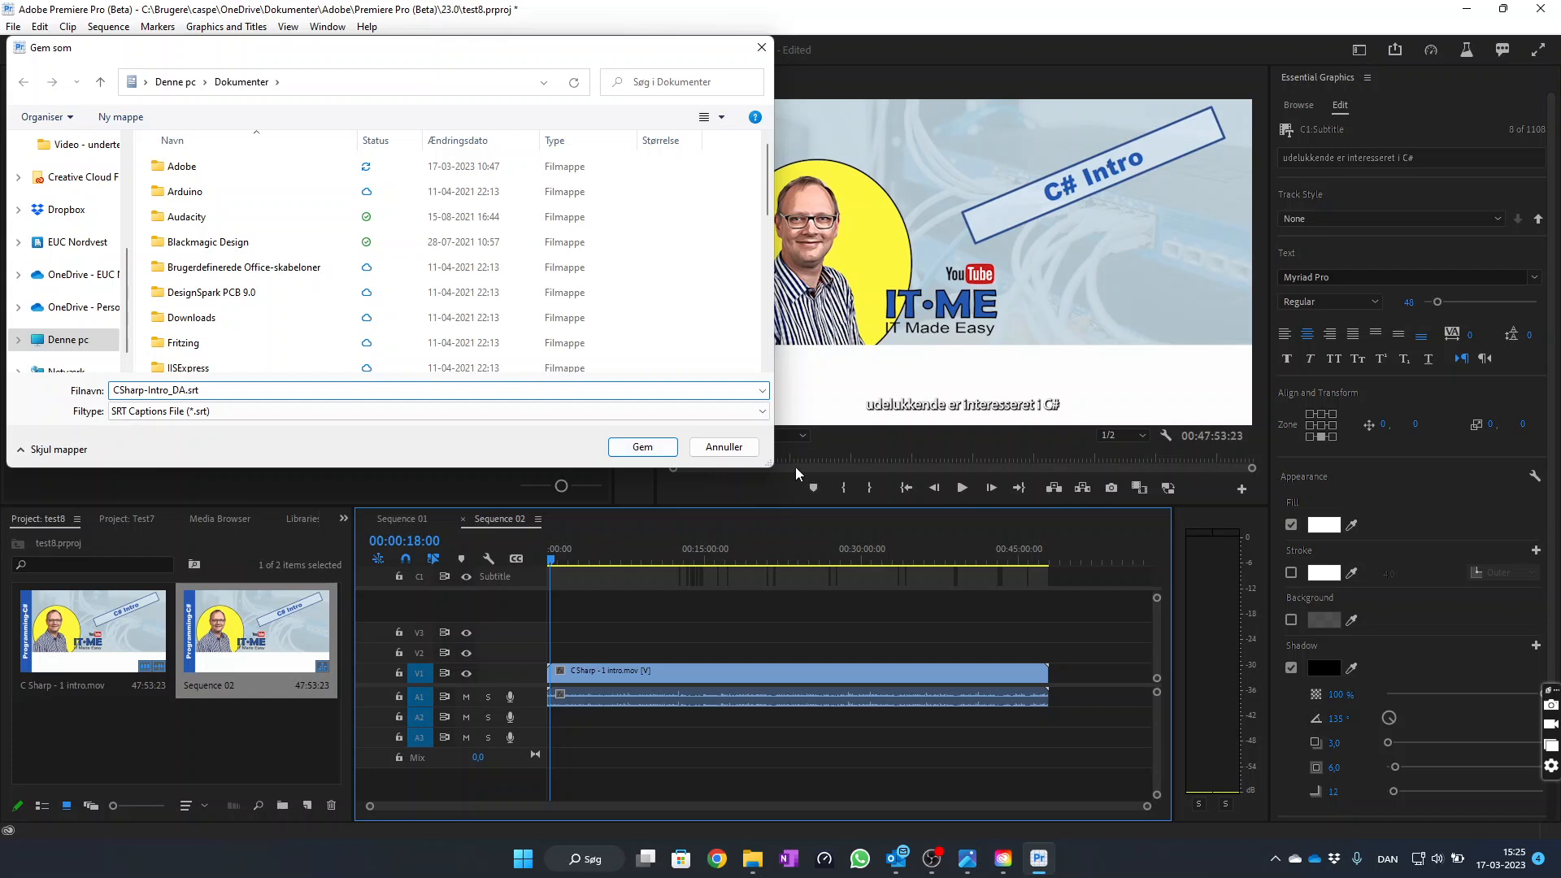
pyautogui.click(659, 454)
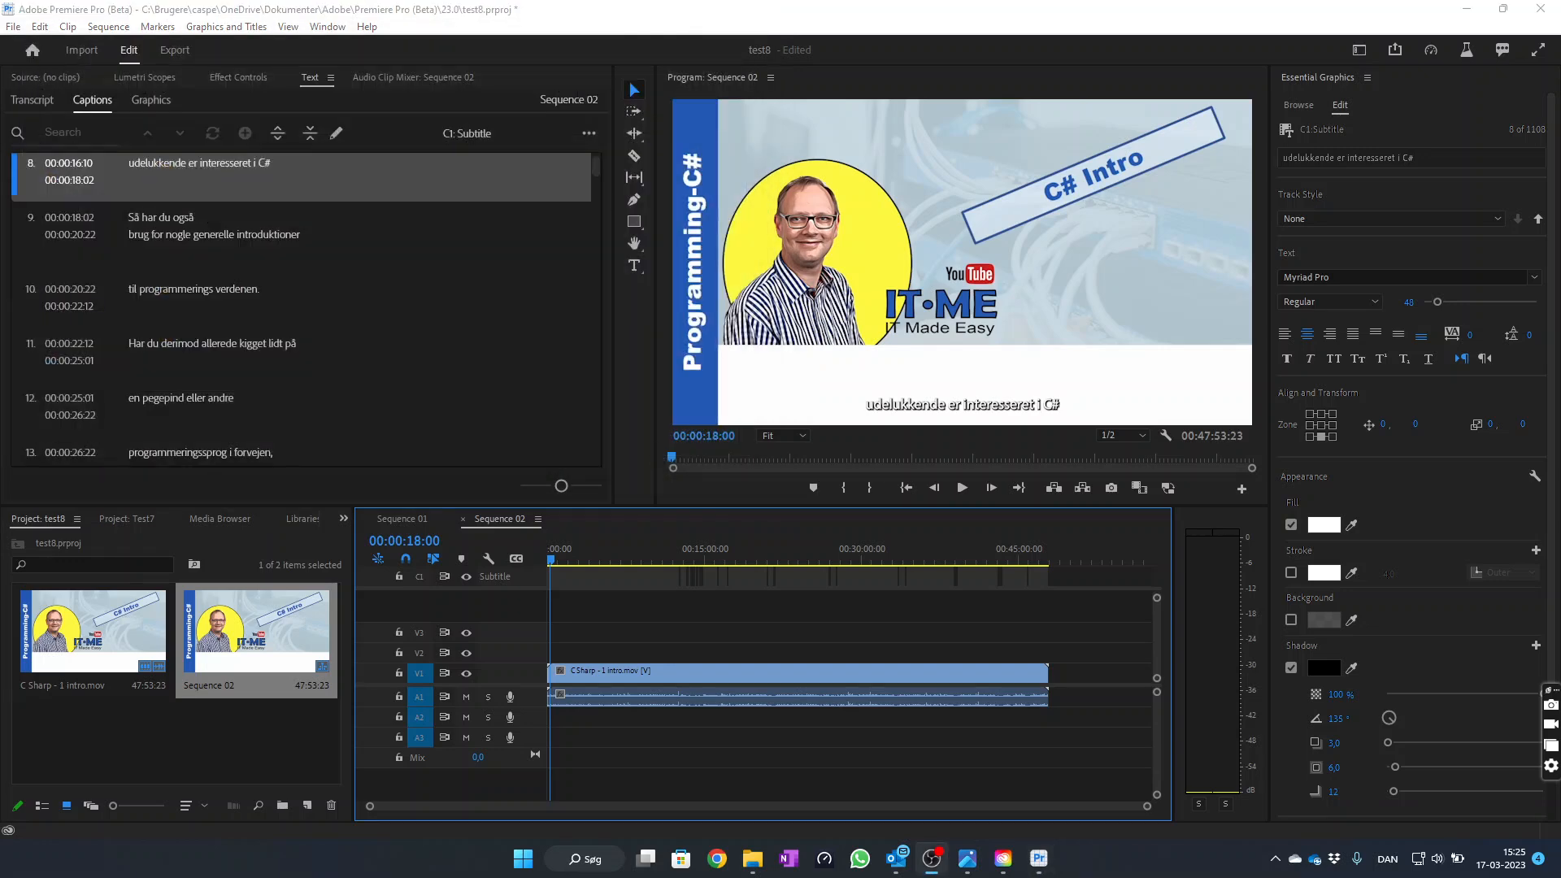
# Switch to Chrome and open the channel's video list in YouTube Studio
pyautogui.click(714, 858)
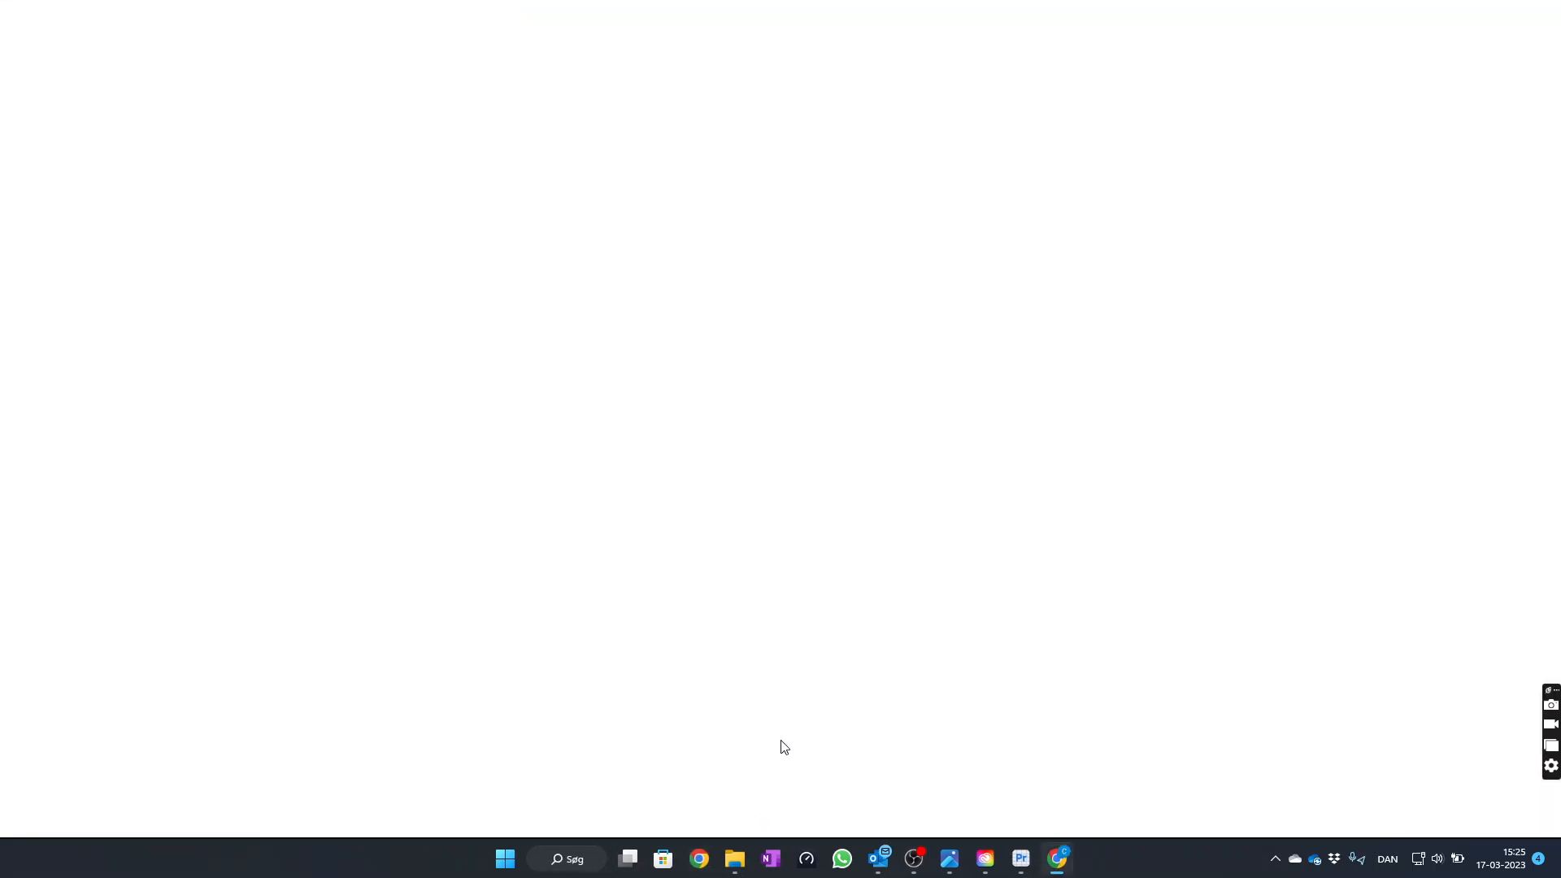
pyautogui.write('stu')
pyautogui.press('Return')
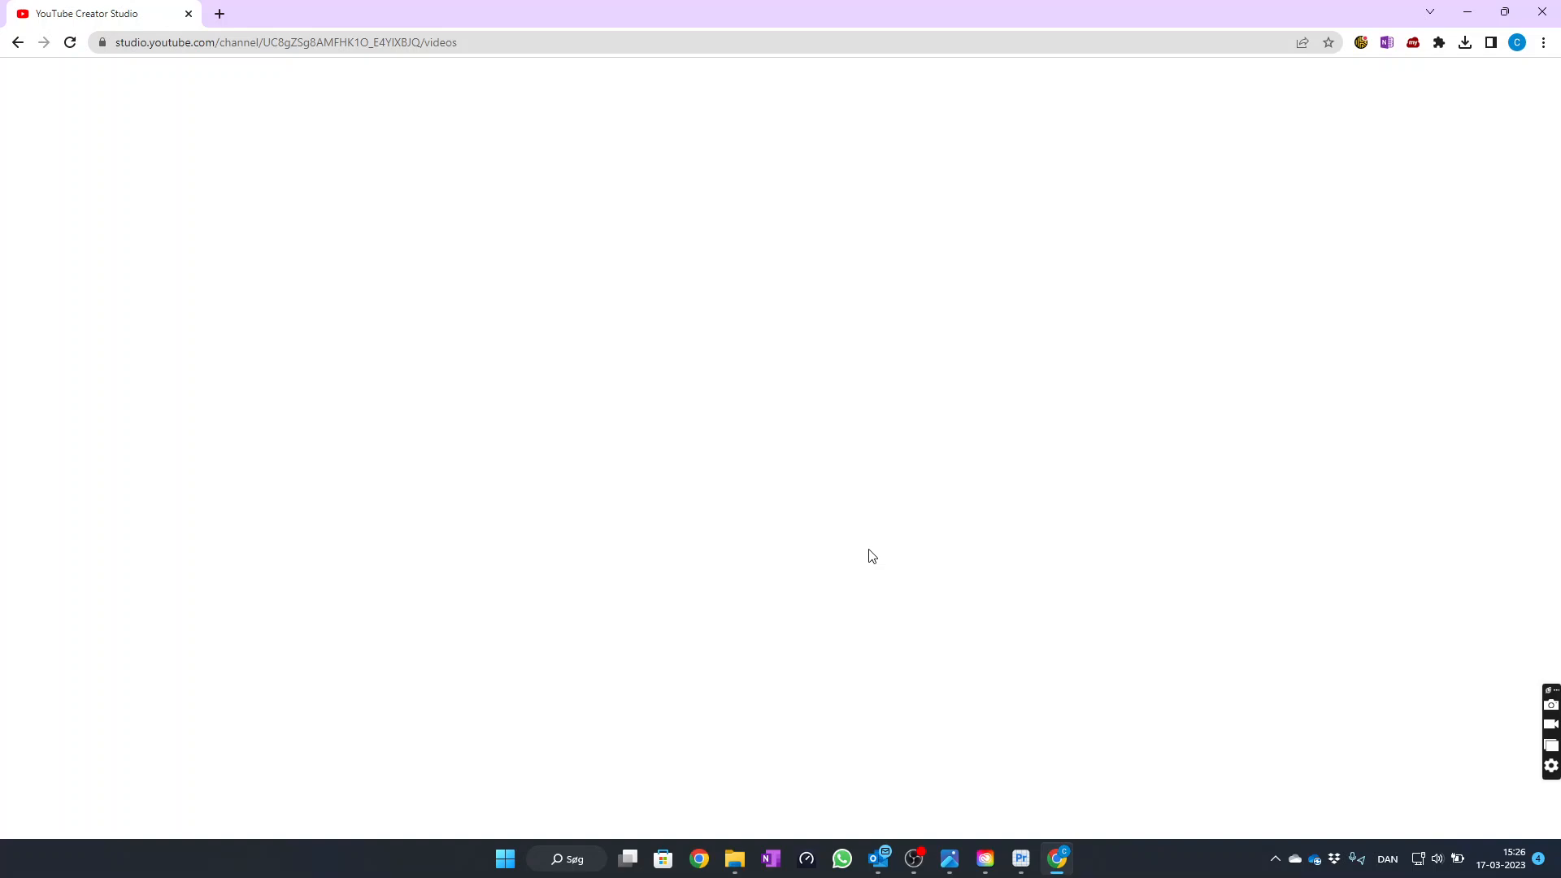
pyautogui.click(508, 43)
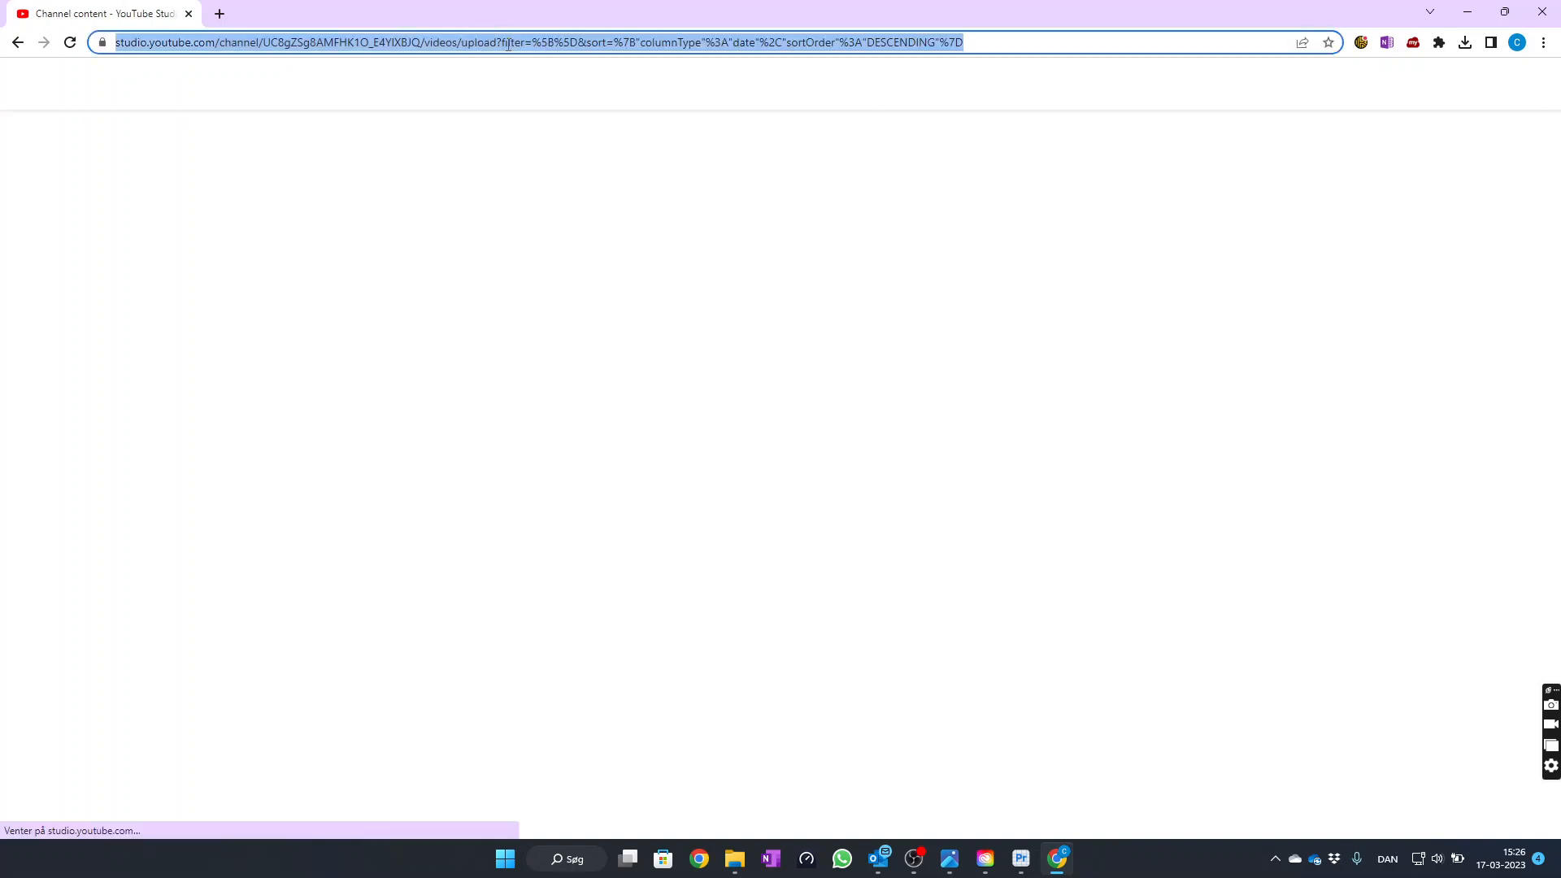
# Search the channel for "intro" and open the details of the "C Sharp 1 intro" video
pyautogui.click(607, 88)
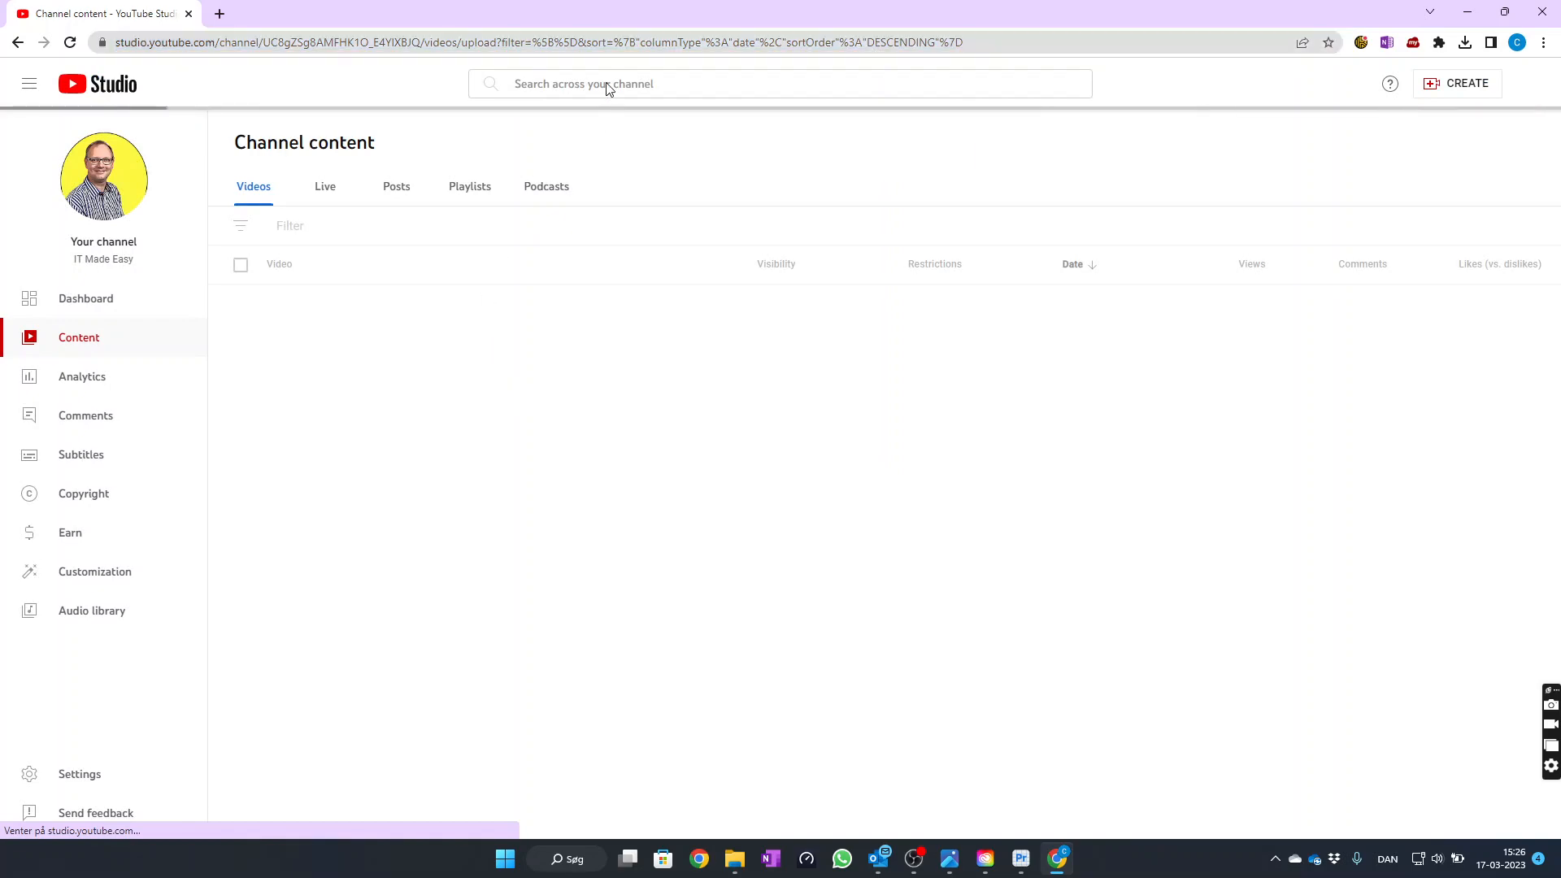
pyautogui.write('int')
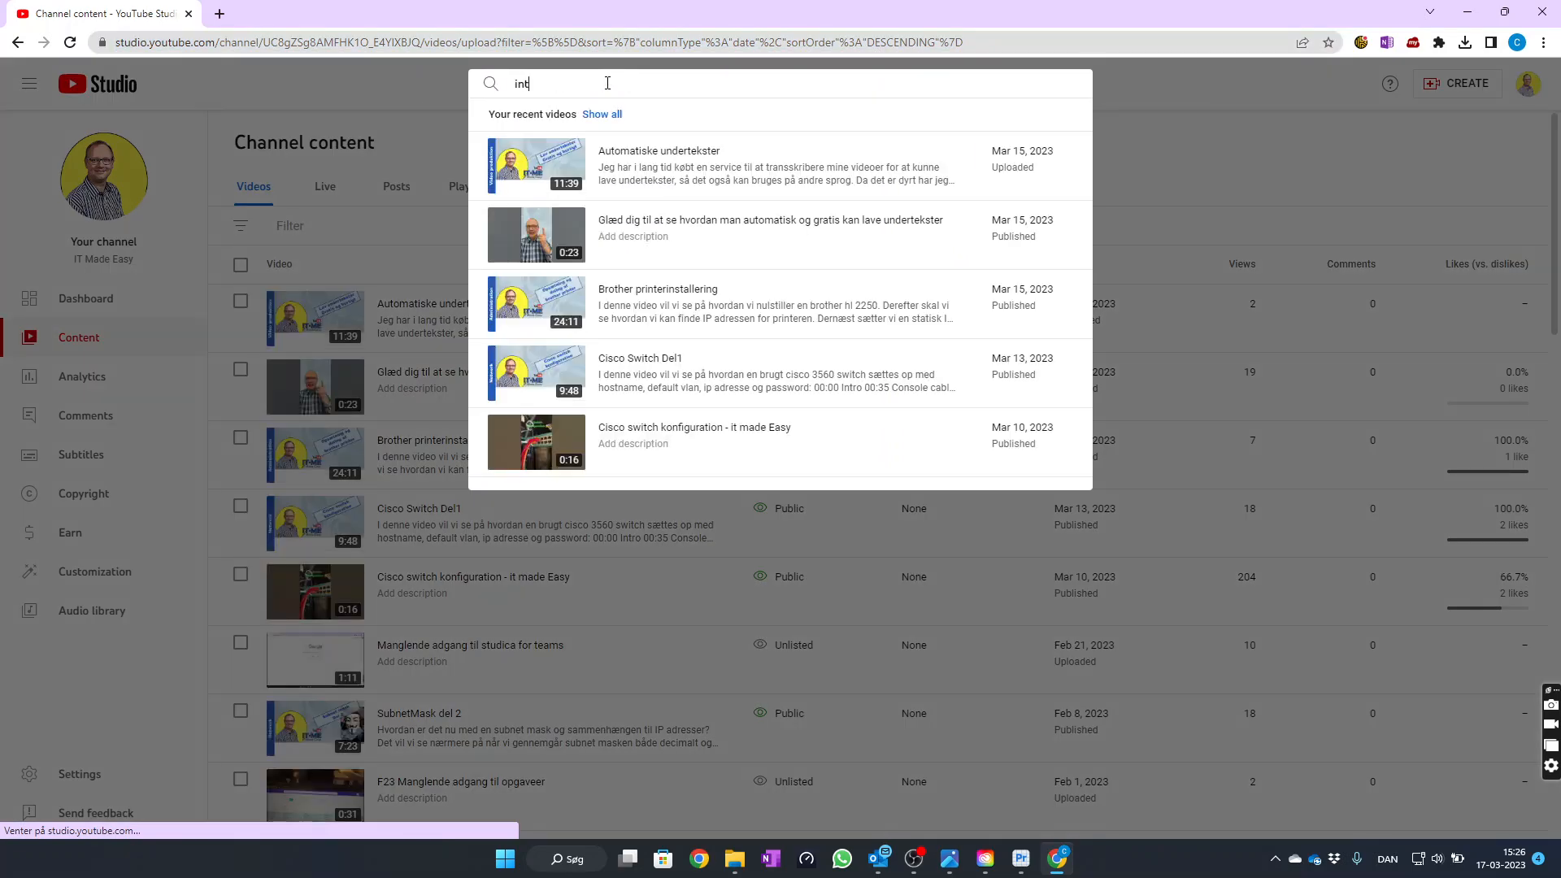
pyautogui.write('ro')
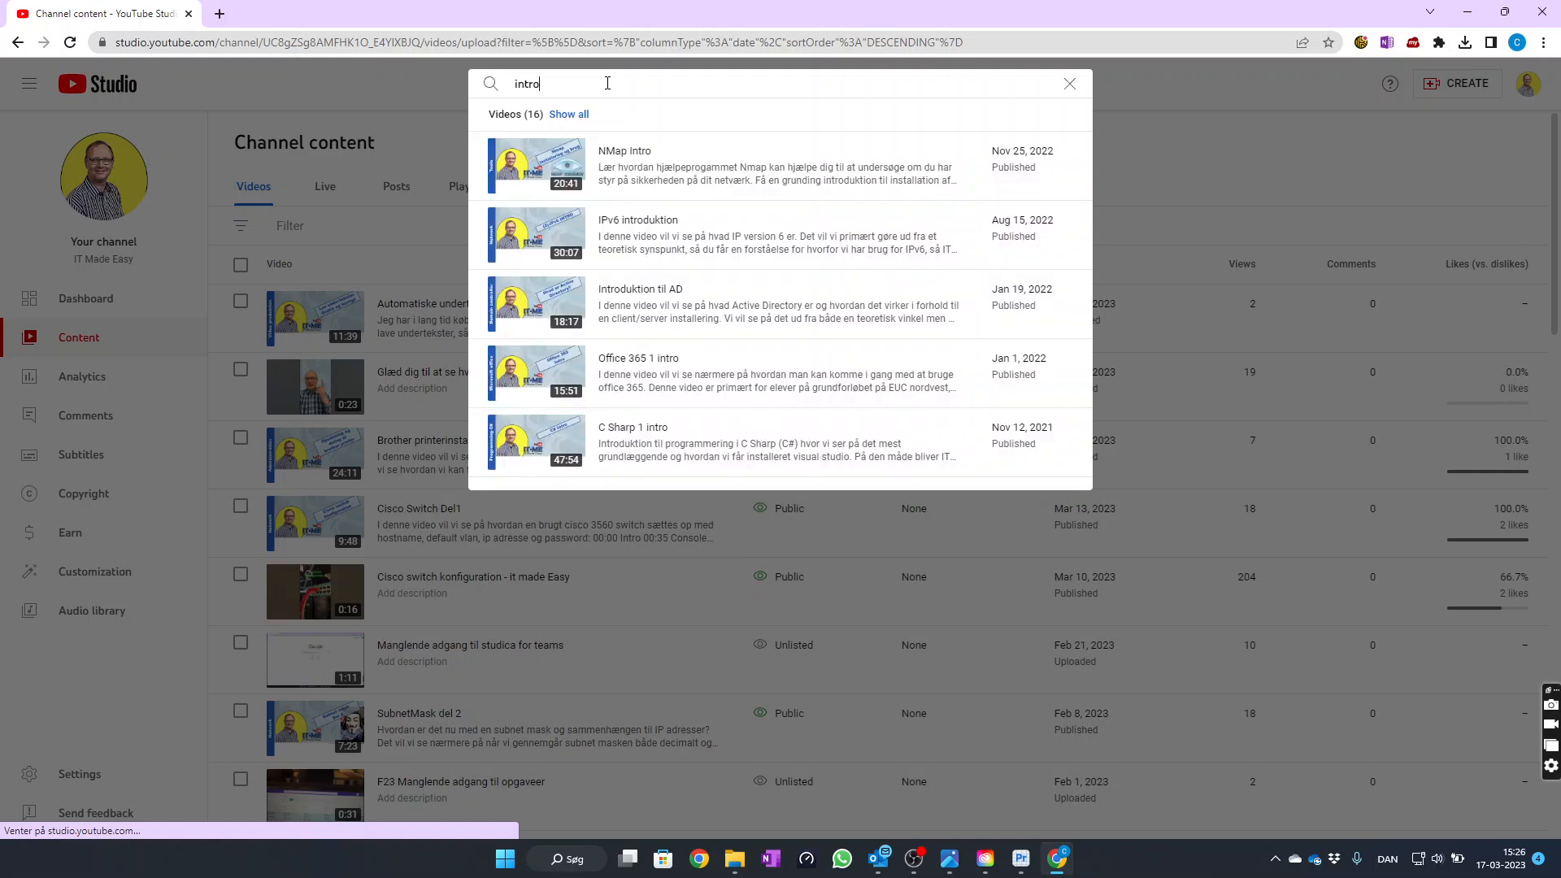
pyautogui.moveTo(526, 456)
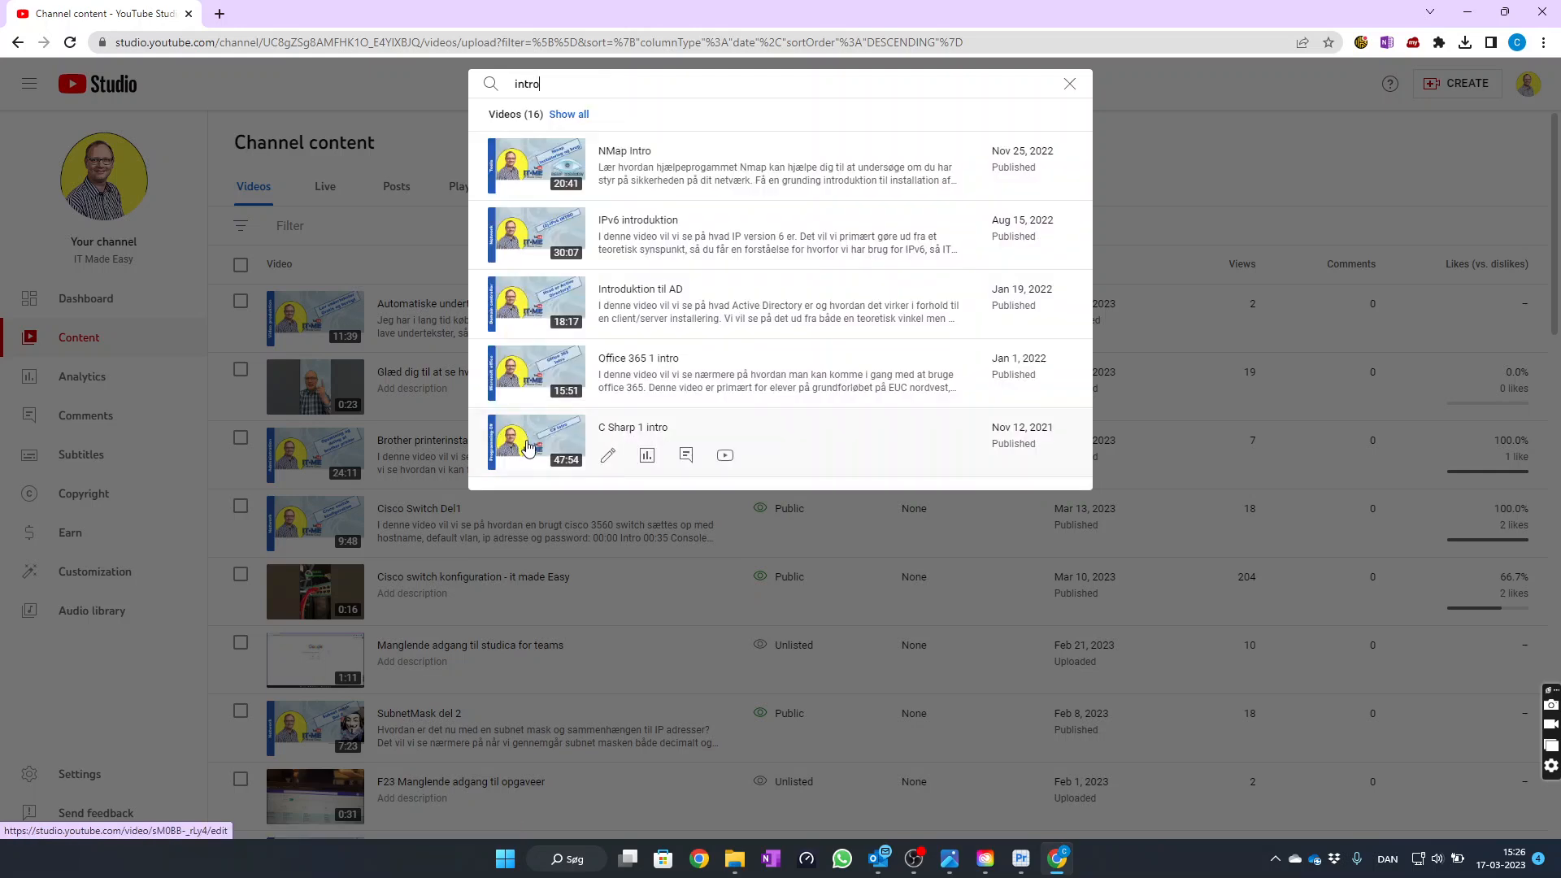
pyautogui.click(608, 457)
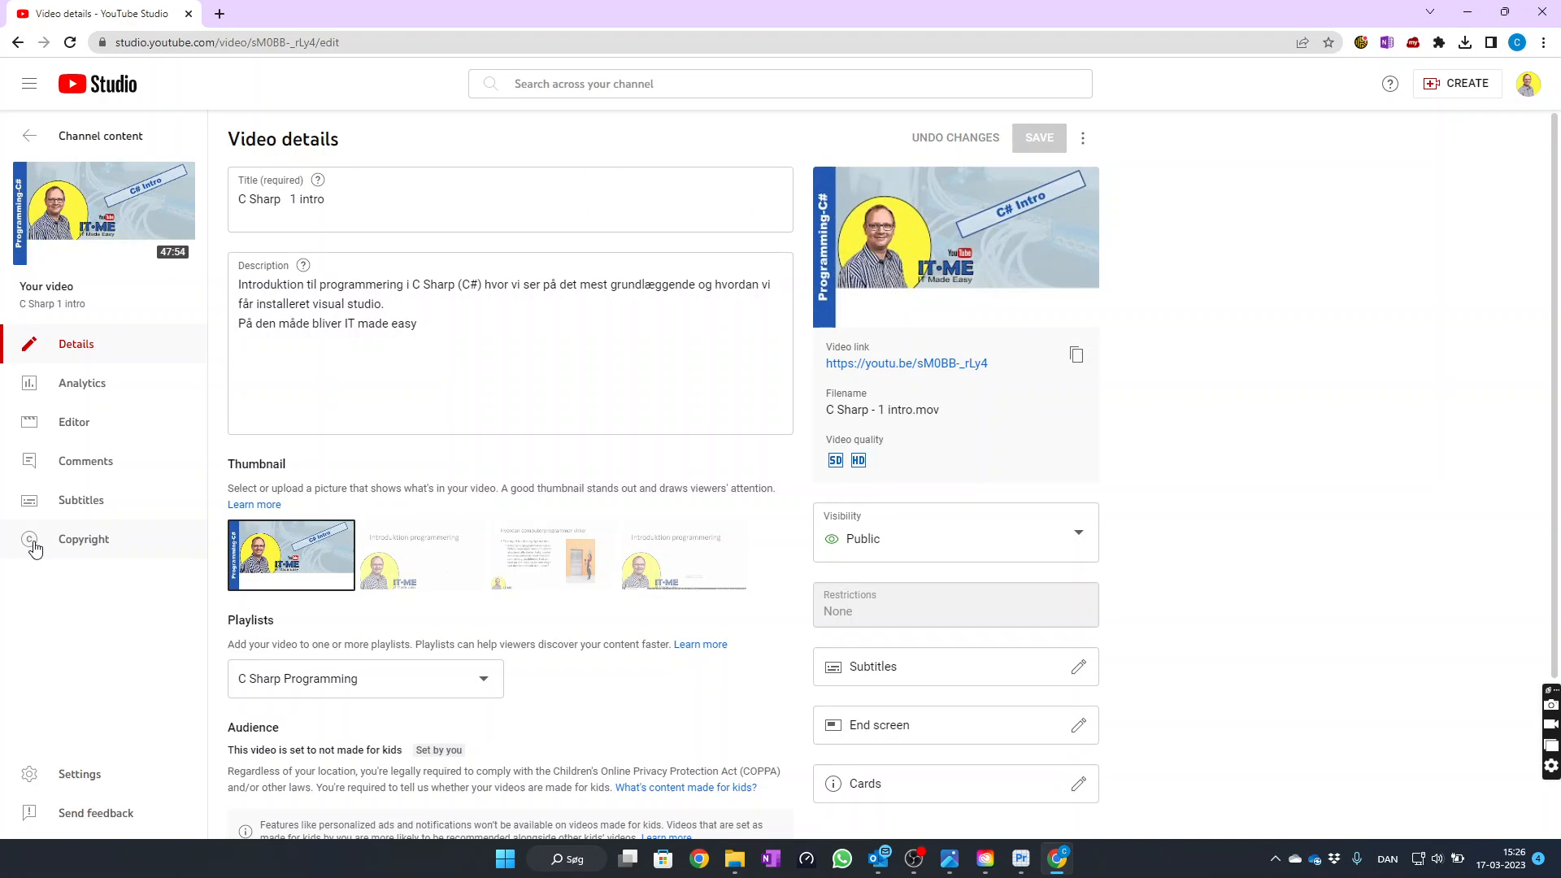
# Add Danish subtitles to the video by uploading a subtitle file with timing
pyautogui.click(77, 506)
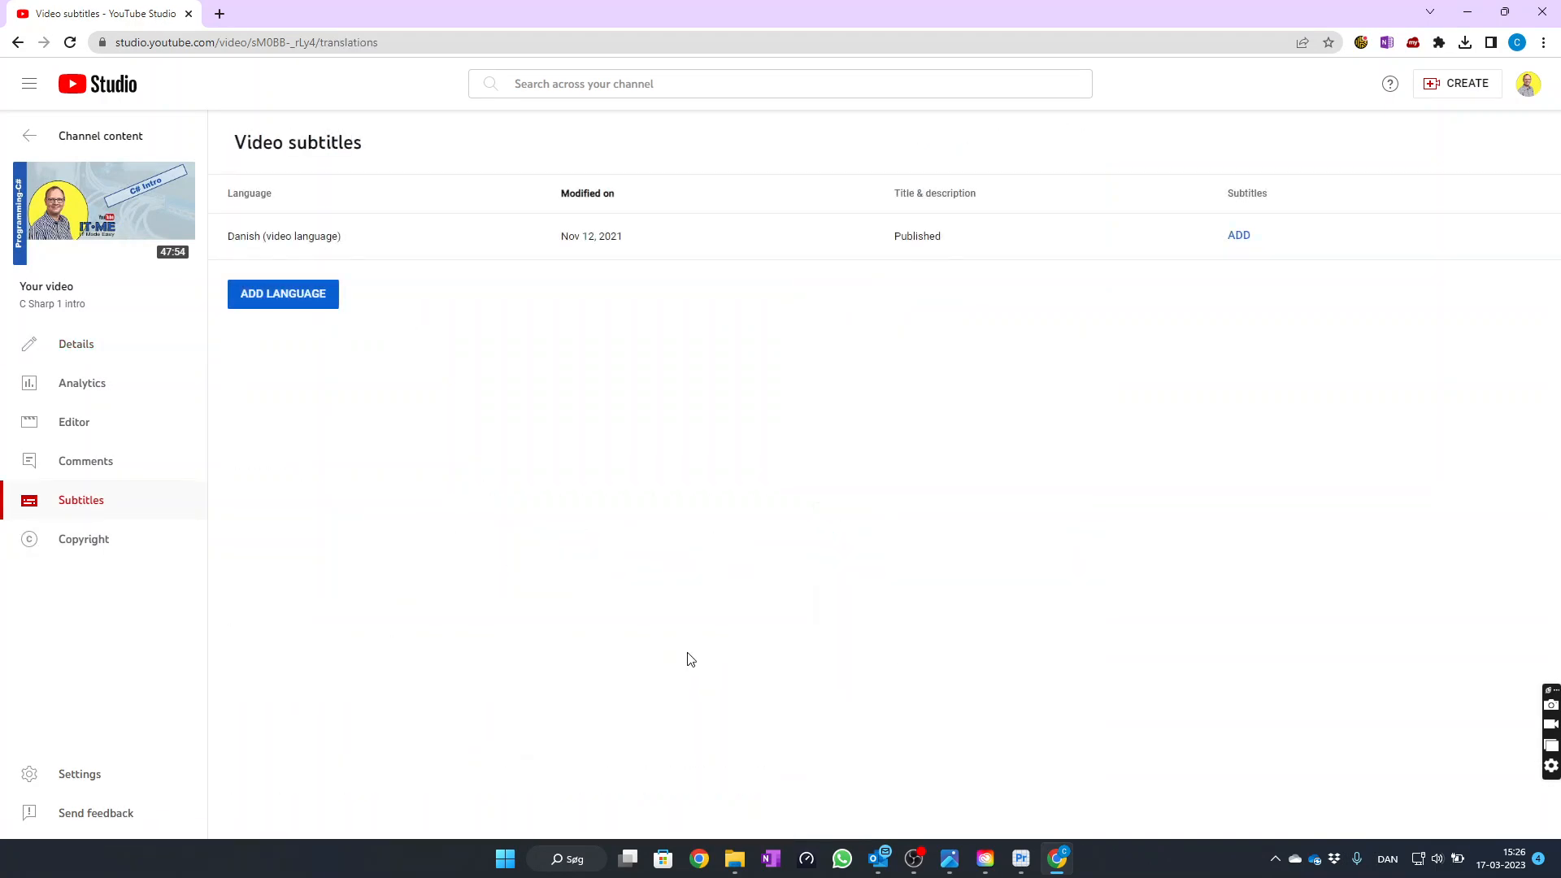
pyautogui.click(1238, 244)
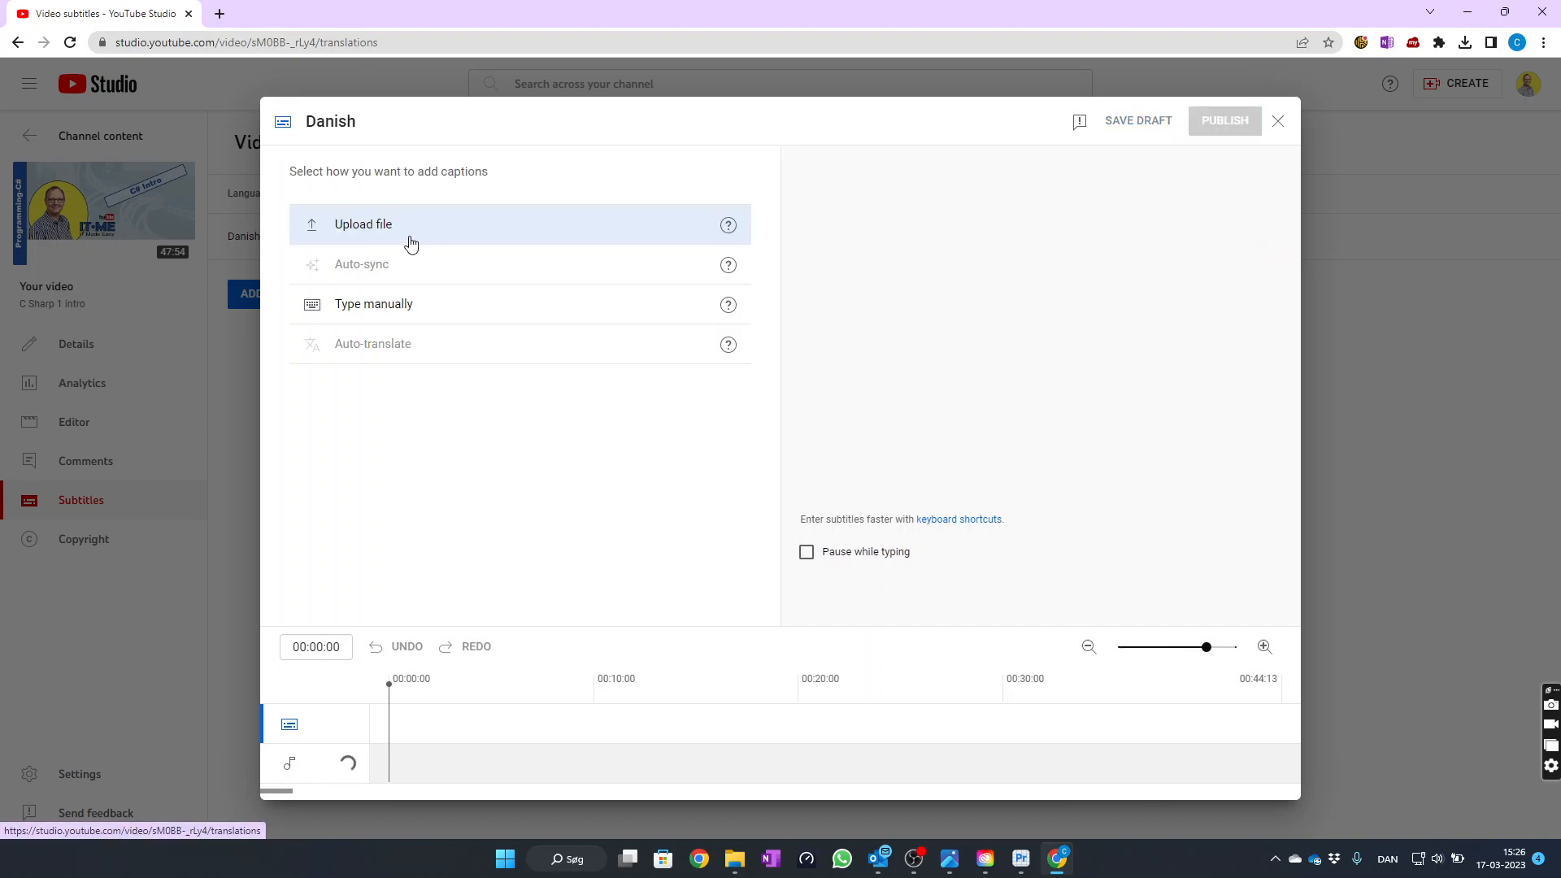
pyautogui.click(358, 233)
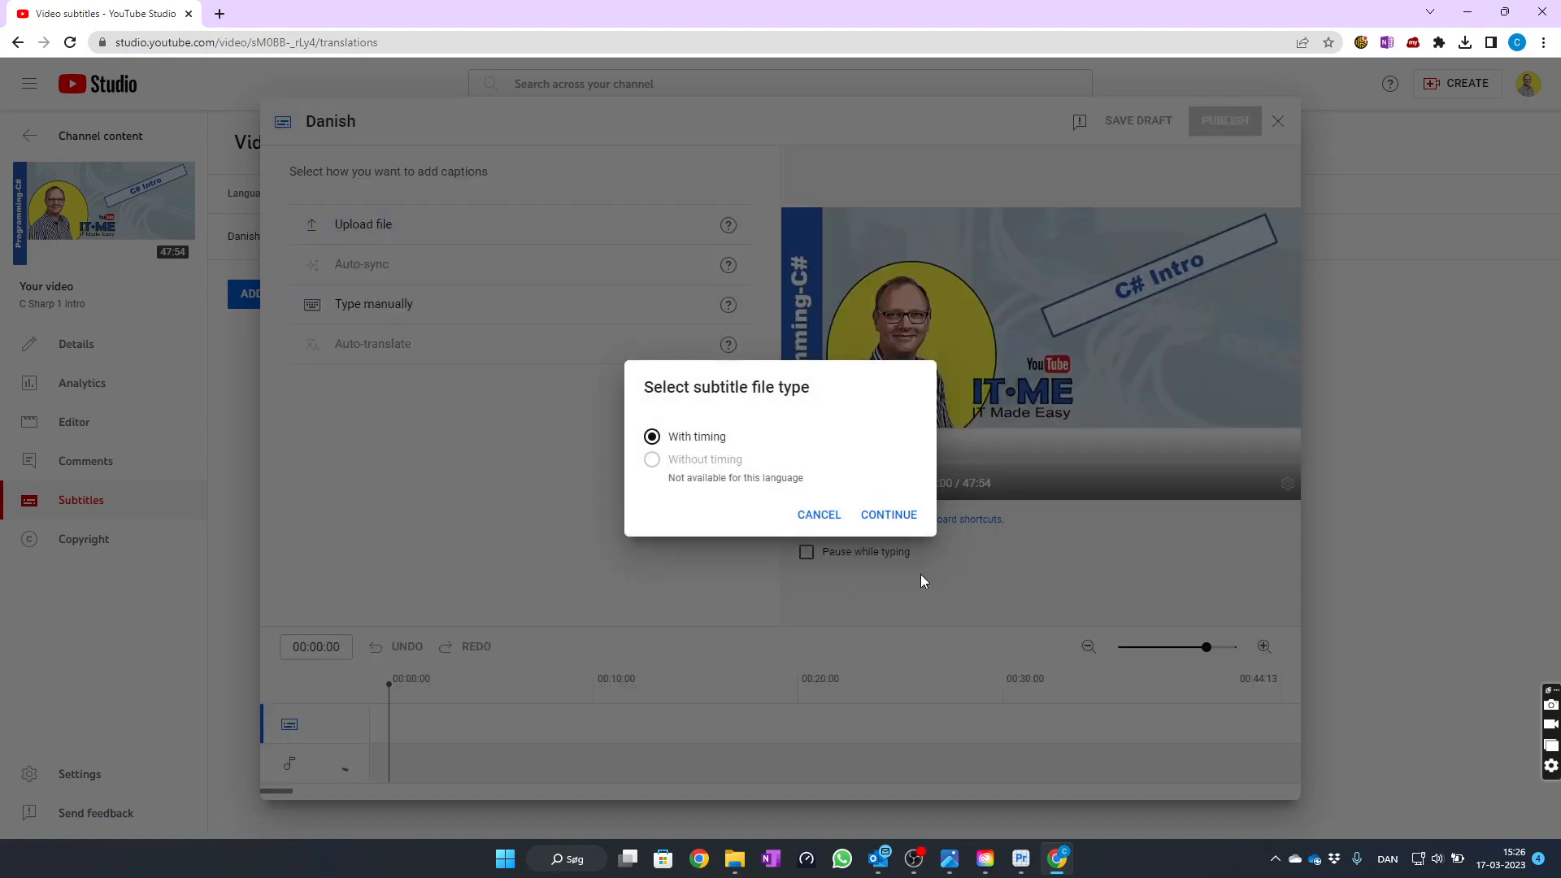
pyautogui.click(890, 515)
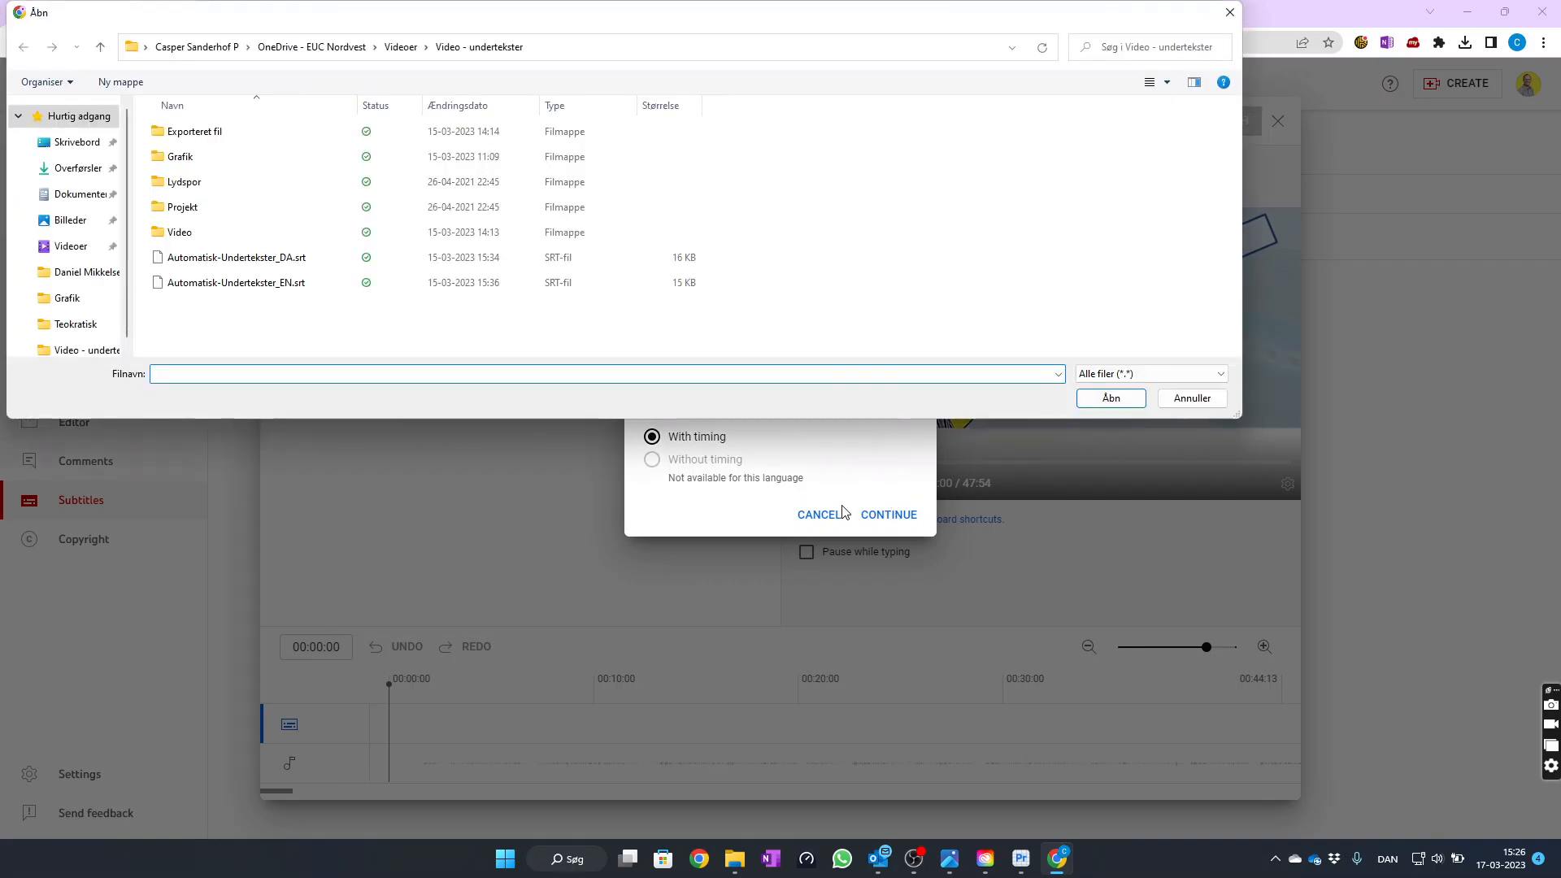
# Select C Sharp-Intro_DA.srt from the "C Sharp - 1 intro" folder in Videoer and upload it as the subtitle file
pyautogui.click(397, 48)
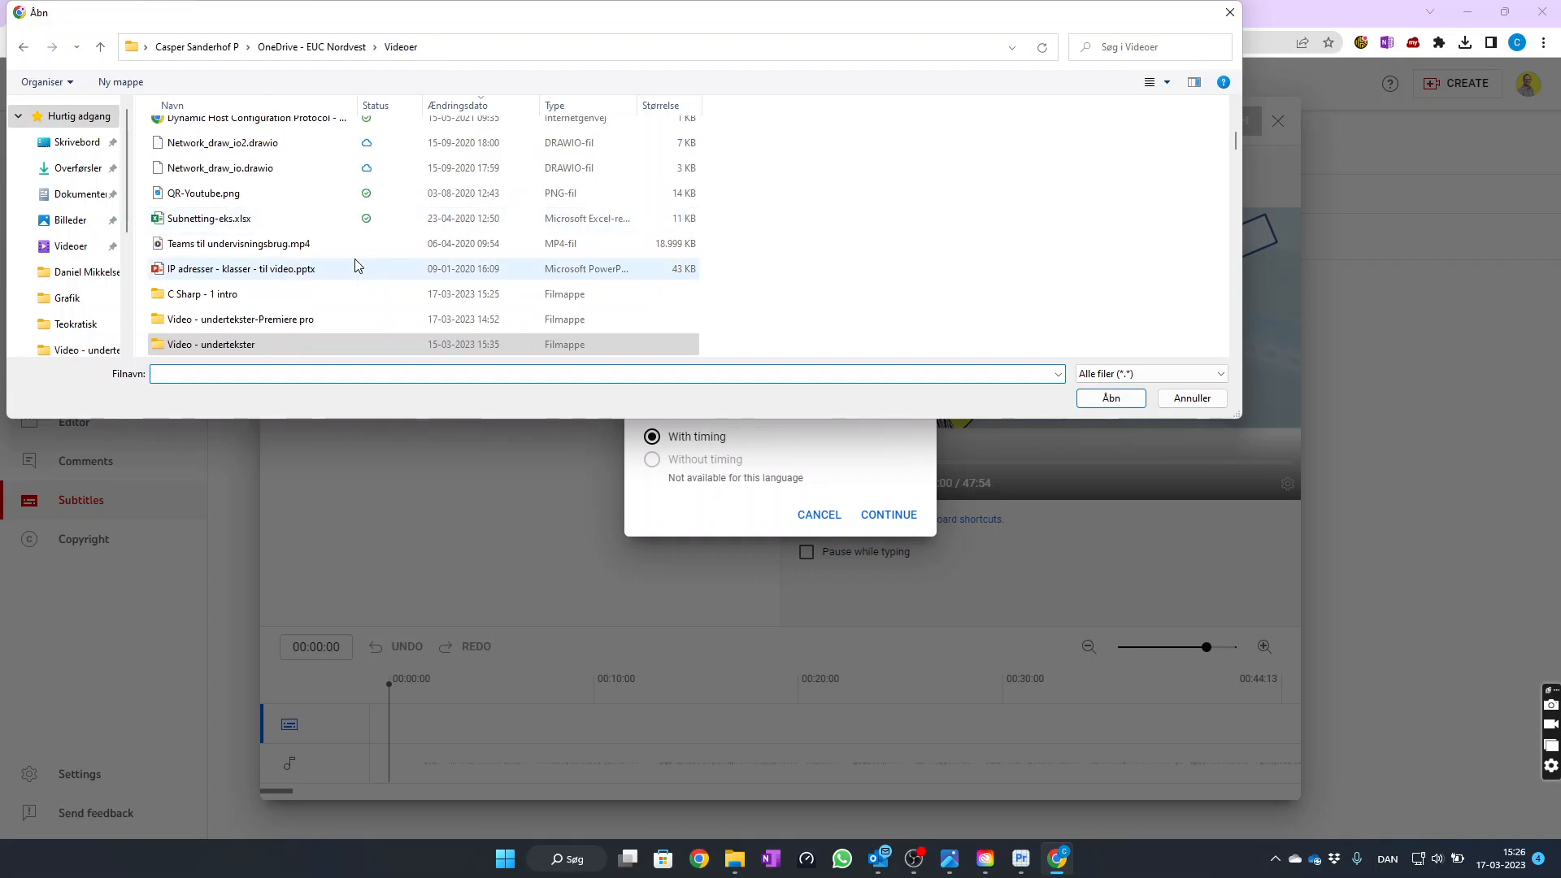
pyautogui.scroll(-1, 314, 333)
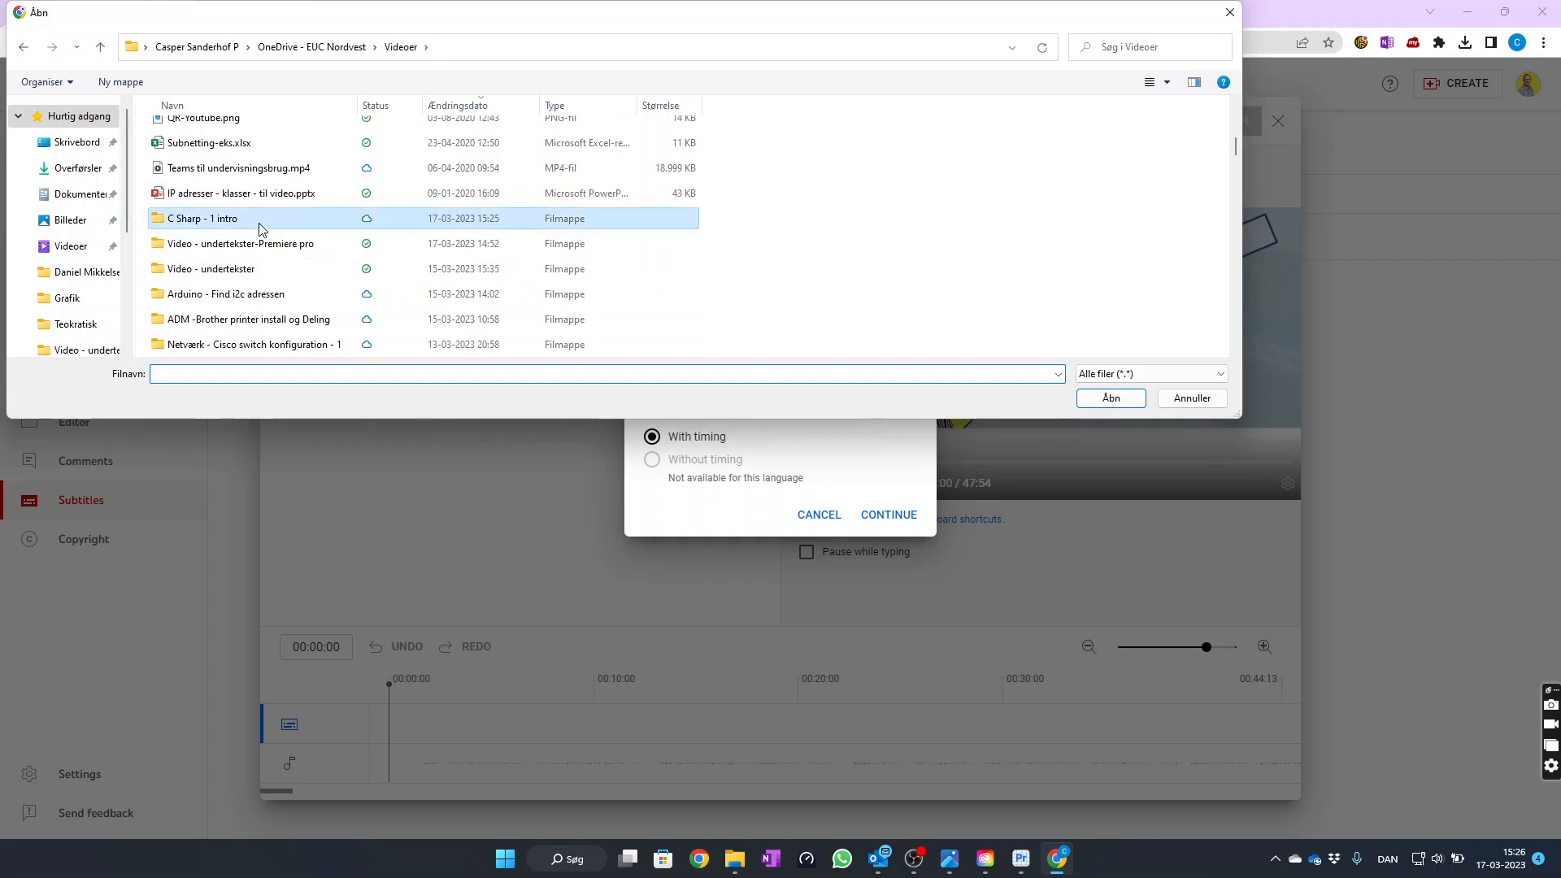
pyautogui.doubleClick(261, 224)
pyautogui.click(237, 259)
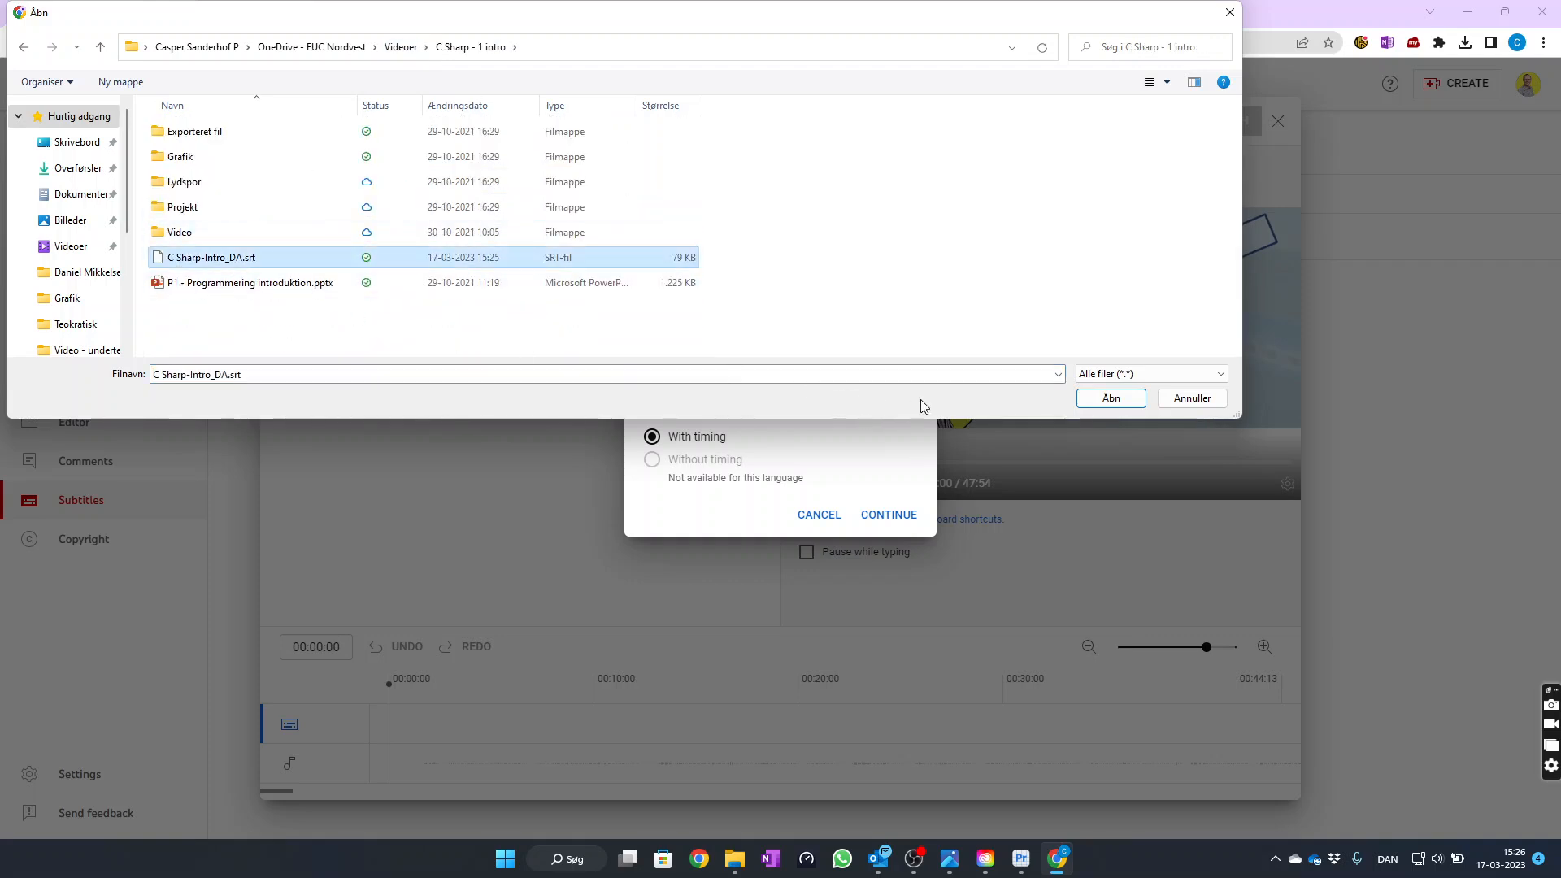
pyautogui.click(1131, 400)
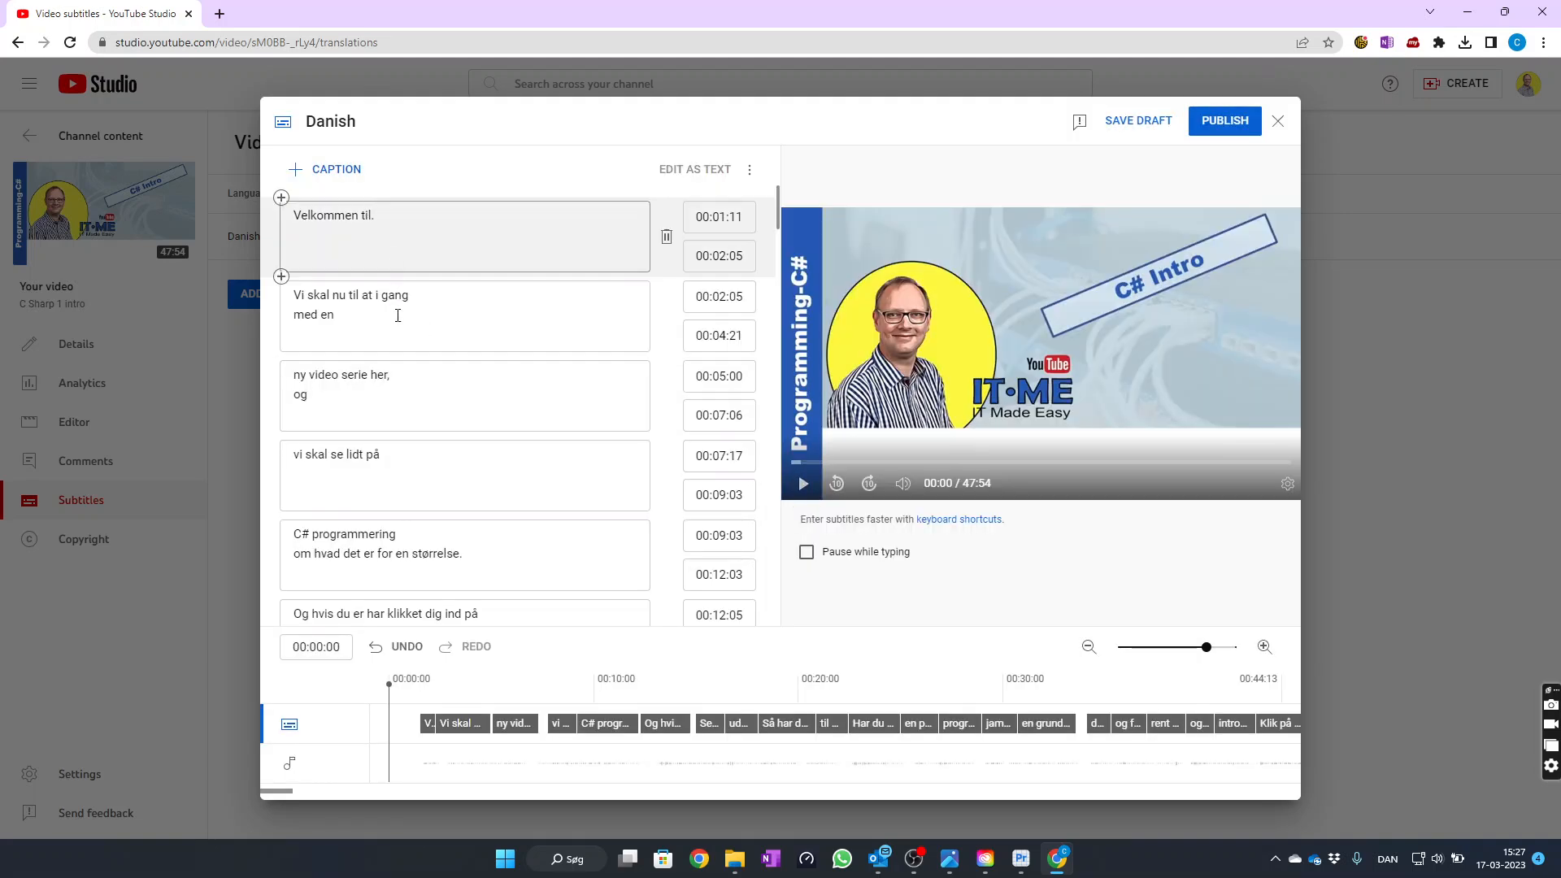
# Join "og" to the line "ny video serie her," in the third caption, look through the following captions and publish the Danish subtitles
pyautogui.click(463, 332)
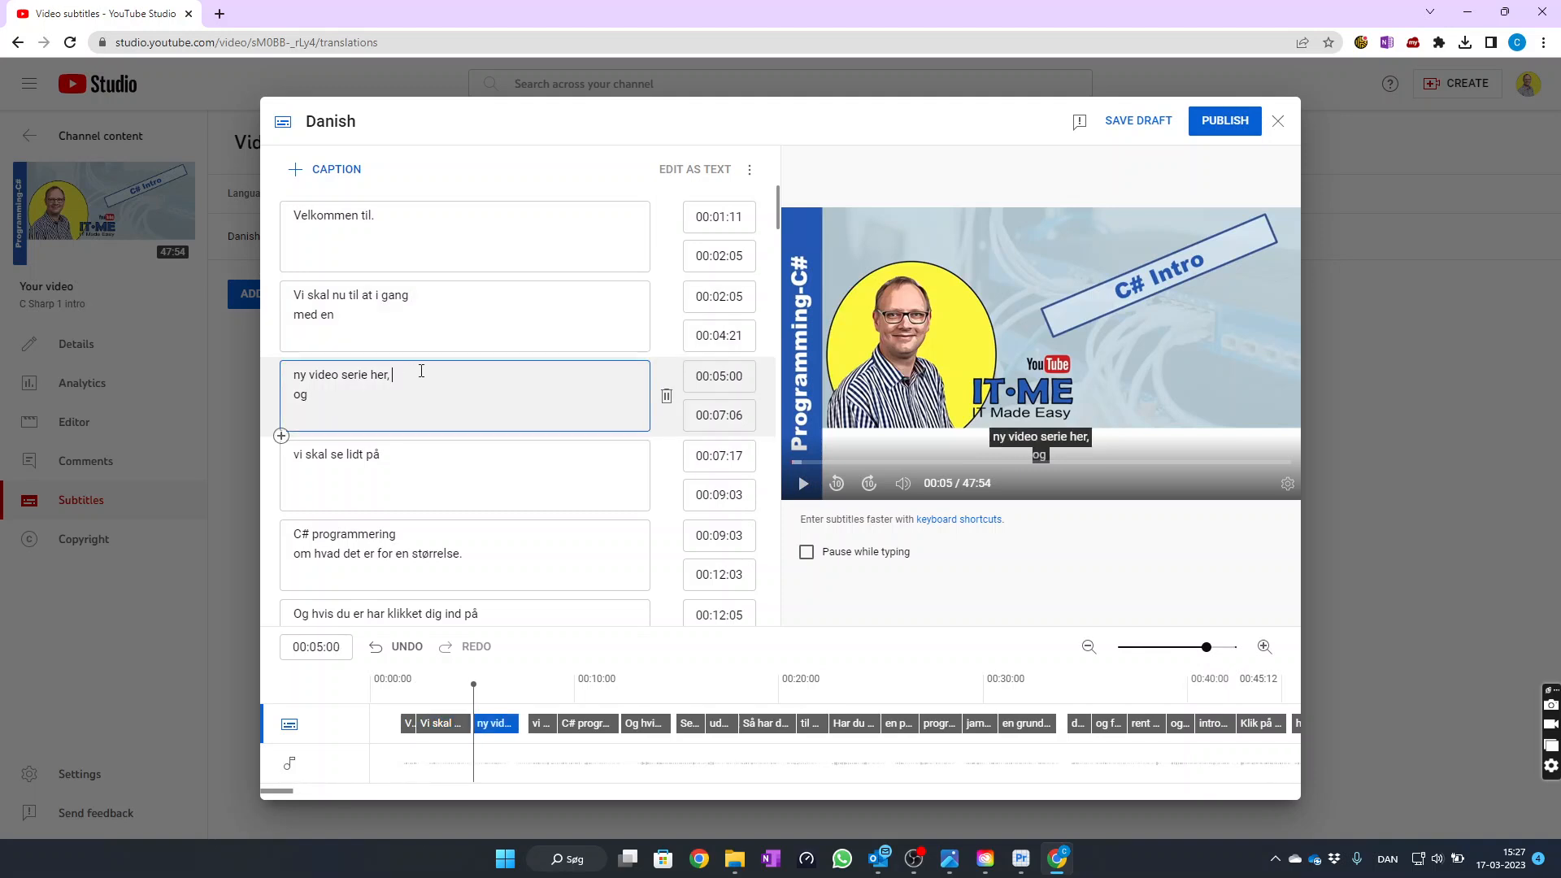
pyautogui.press('BackSpace')
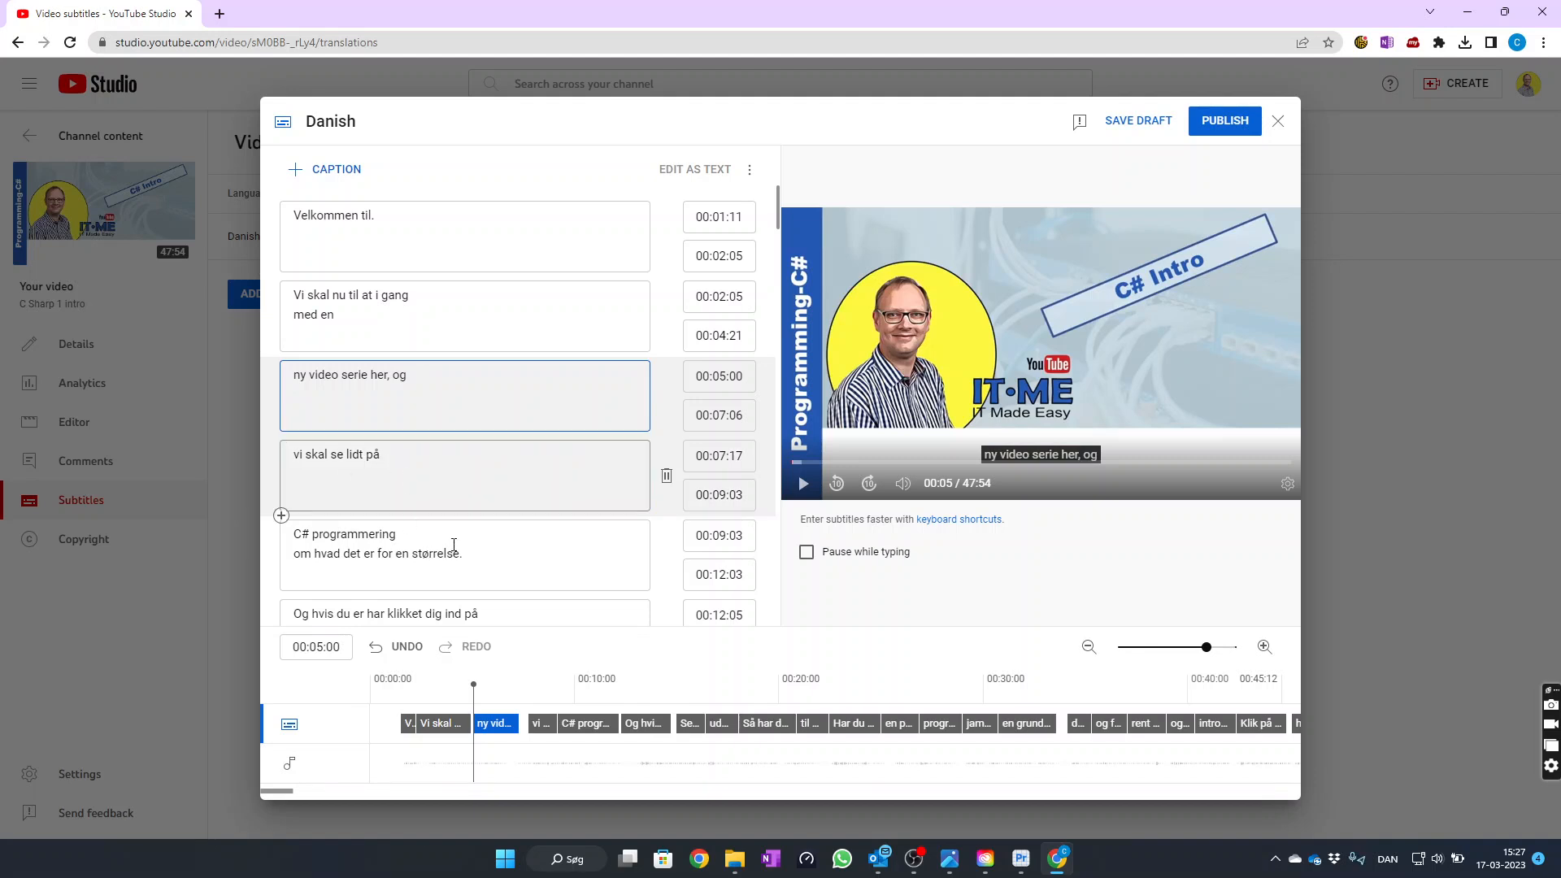
pyautogui.scroll(-6, 487, 455)
pyautogui.scroll(-14, 496, 406)
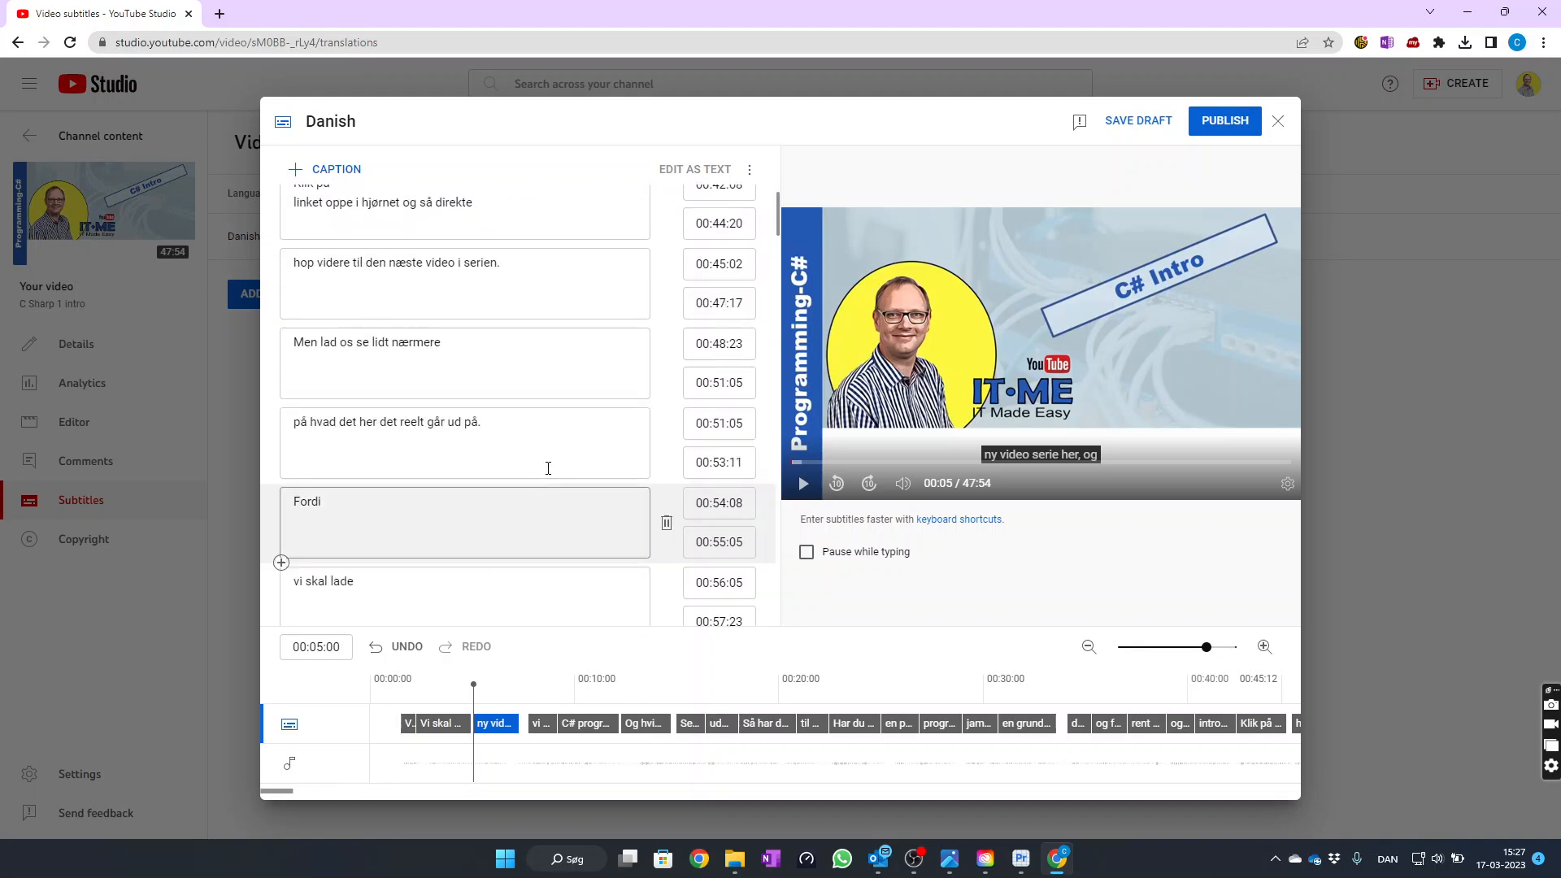
pyautogui.scroll(-1, 495, 492)
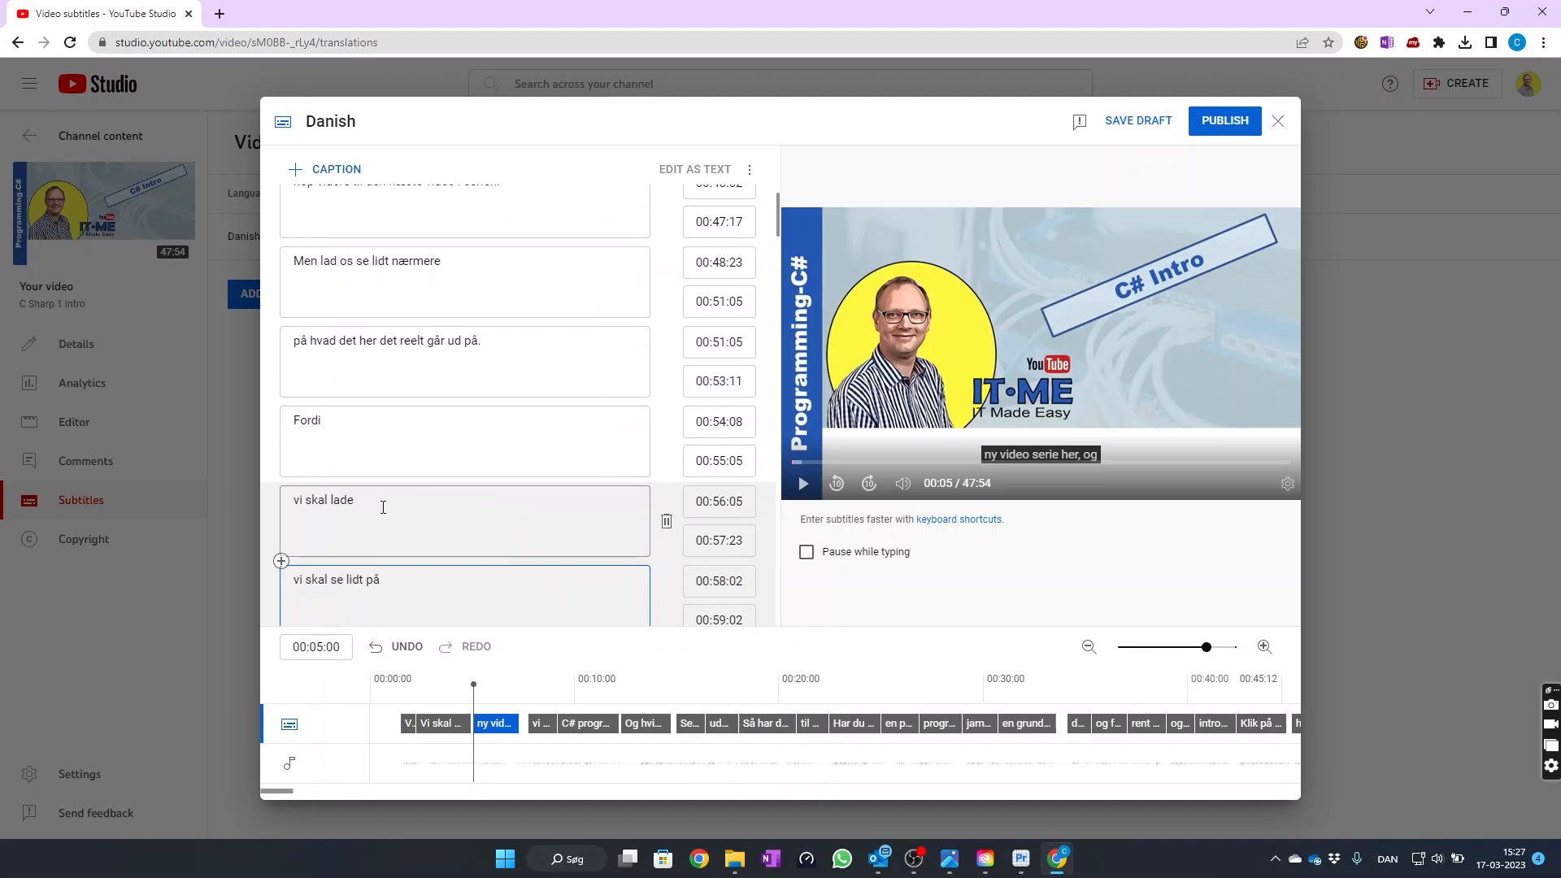
pyautogui.scroll(-2, 385, 506)
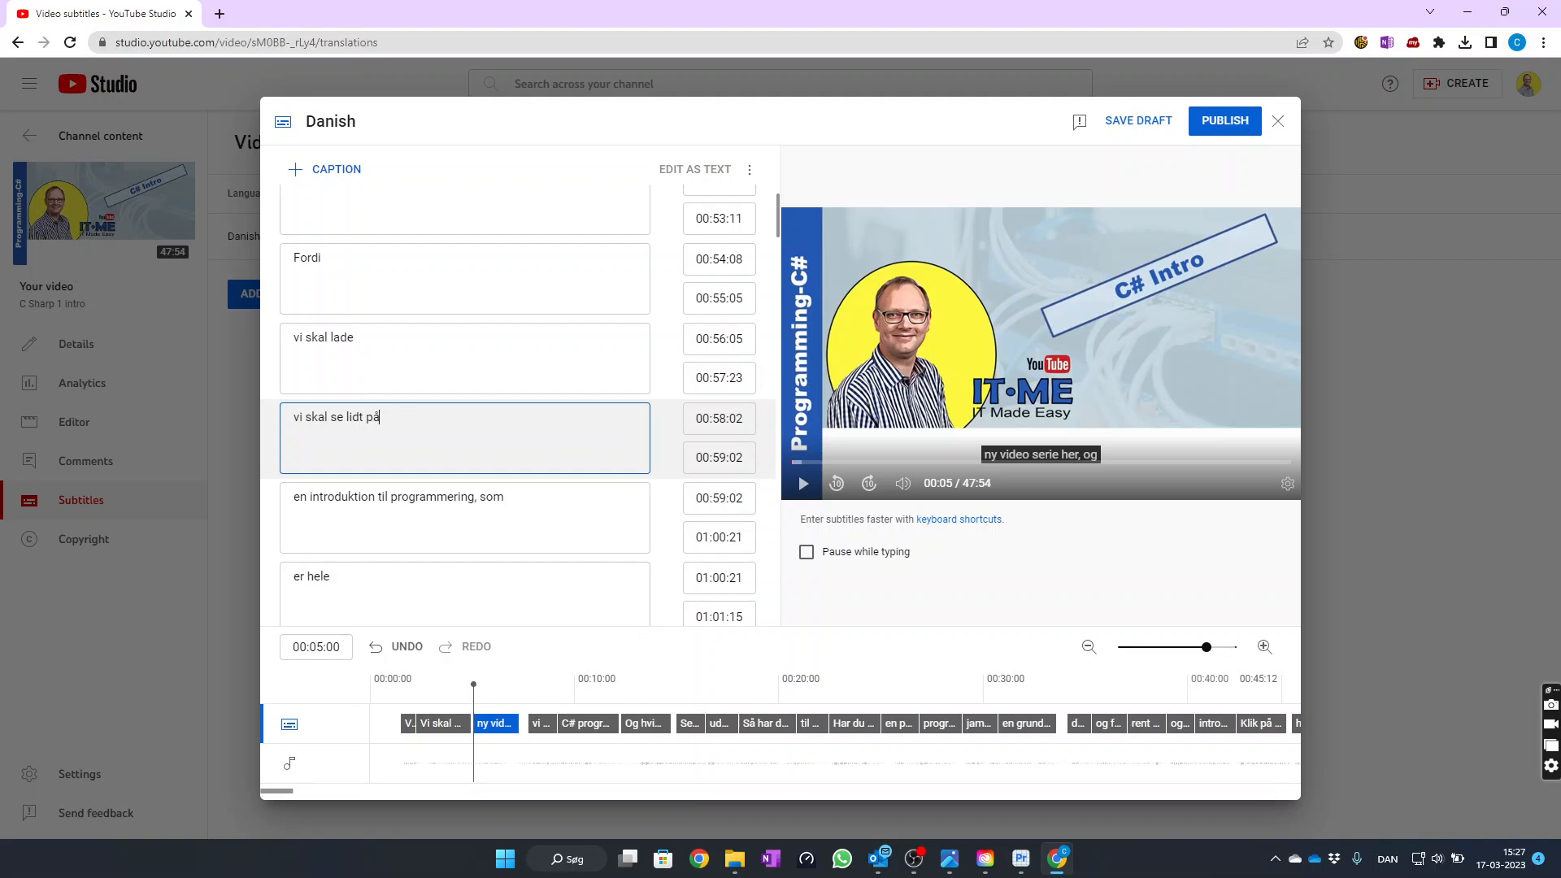
pyautogui.click(1224, 122)
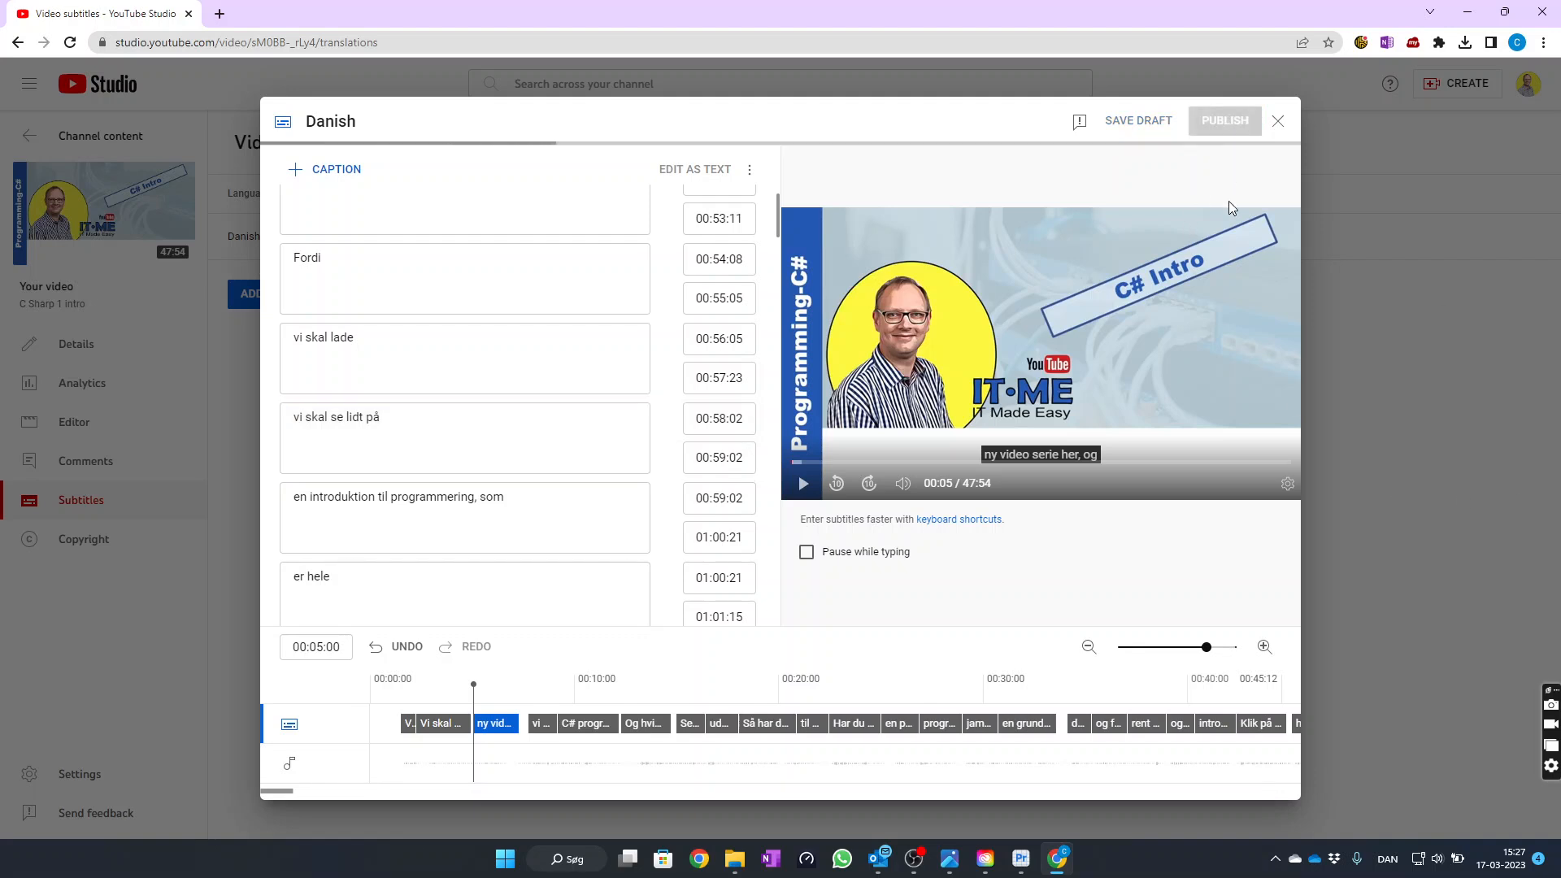